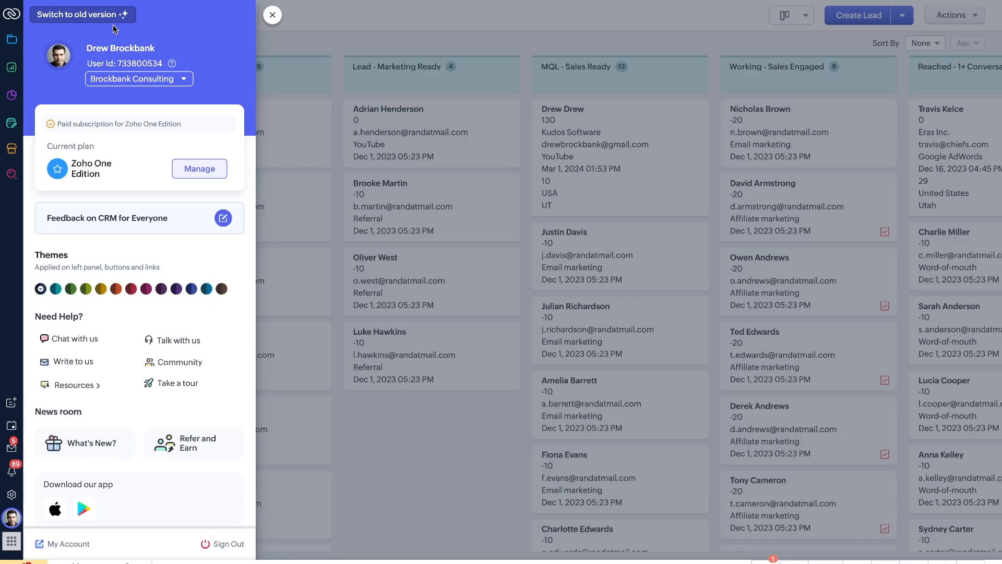
# Close the account panel to return to the leads board
pyautogui.moveTo(36, 30); pyautogui.dragTo(128, 31)
pyautogui.moveTo(41, 30); pyautogui.dragTo(133, 31)
pyautogui.moveTo(25, 32); pyautogui.dragTo(168, 32)
pyautogui.moveTo(32, 34); pyautogui.dragTo(173, 34)
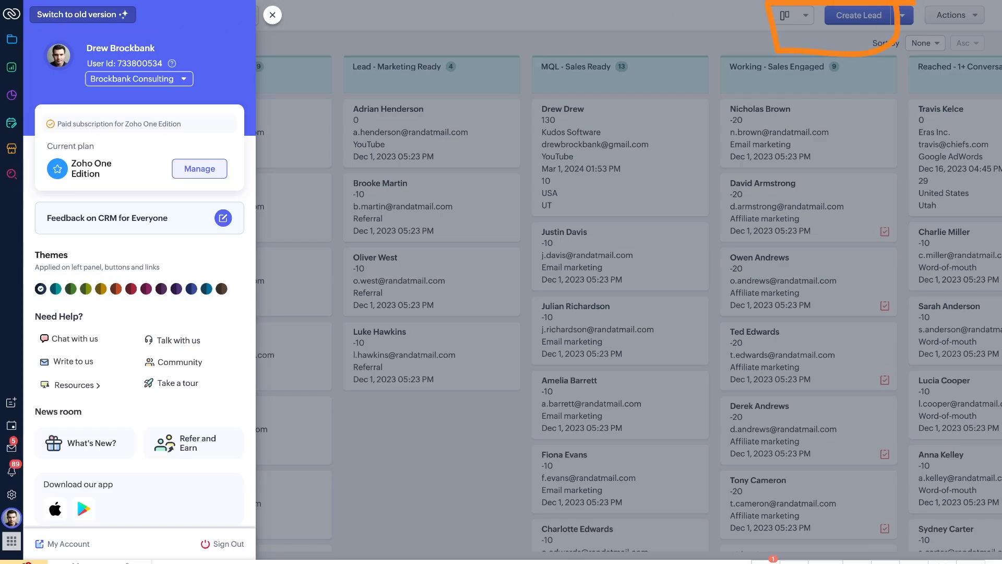
pyautogui.click(273, 15)
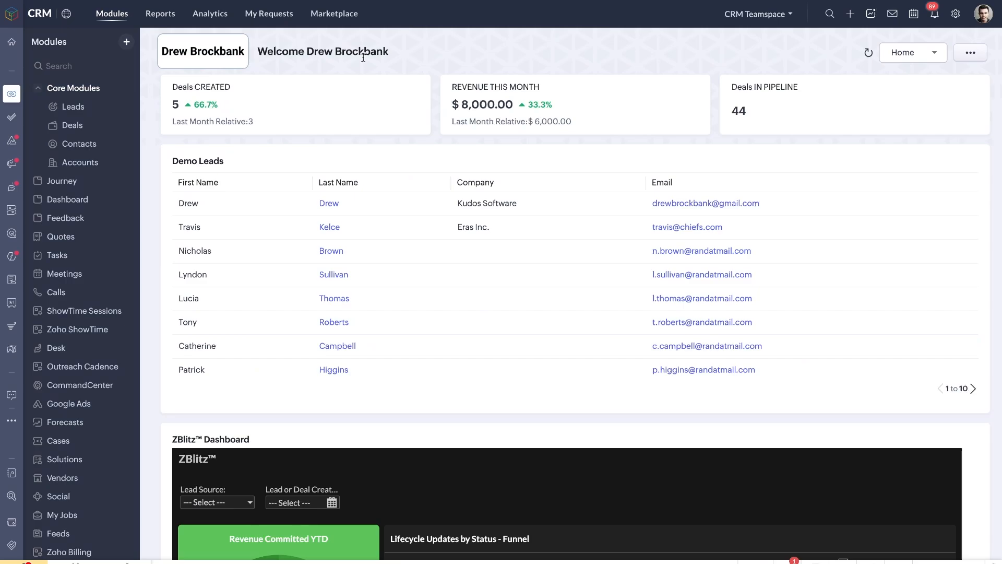
pyautogui.scroll(-1, 365, 78)
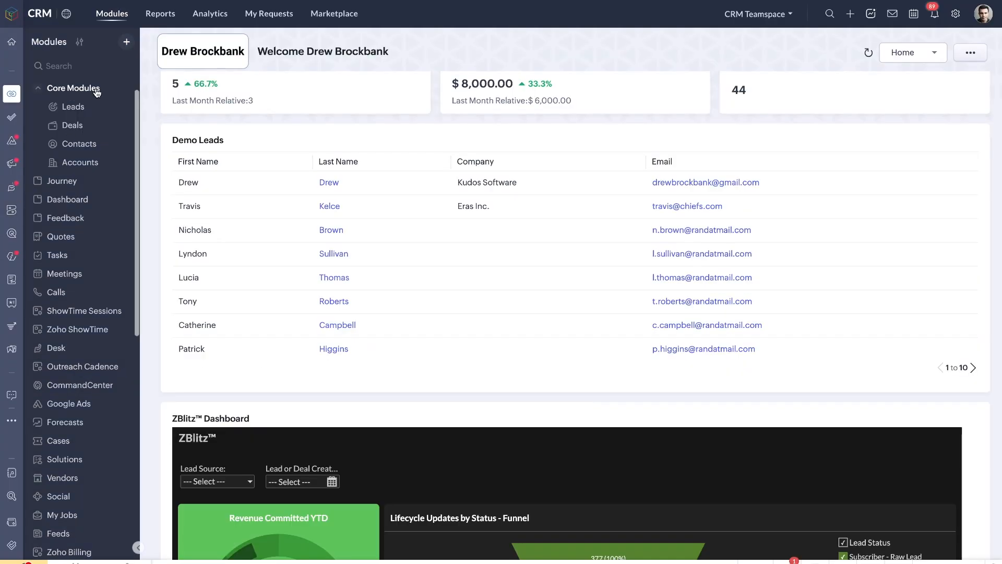
pyautogui.moveTo(13, 119)
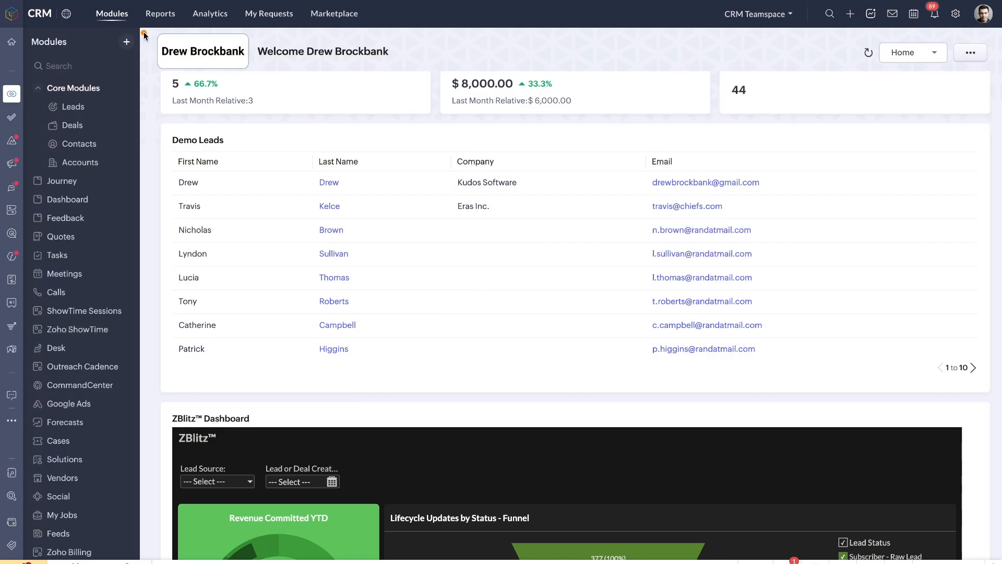
pyautogui.moveTo(144, 35)
pyautogui.mouseDown()
pyautogui.moveTo(3, 305)
pyautogui.moveTo(125, 387)
pyautogui.moveTo(142, 34)
pyautogui.mouseUp()
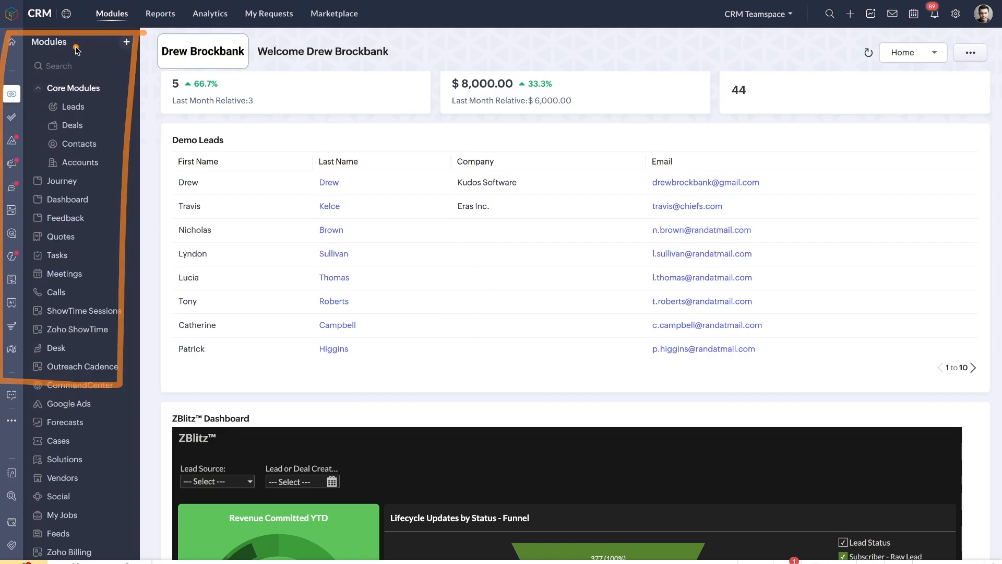
pyautogui.moveTo(29, 63)
pyautogui.mouseDown()
pyautogui.moveTo(3, 281)
pyautogui.moveTo(27, 93)
pyautogui.moveTo(10, 229)
pyautogui.moveTo(48, 84)
pyautogui.moveTo(40, 75)
pyautogui.mouseUp()
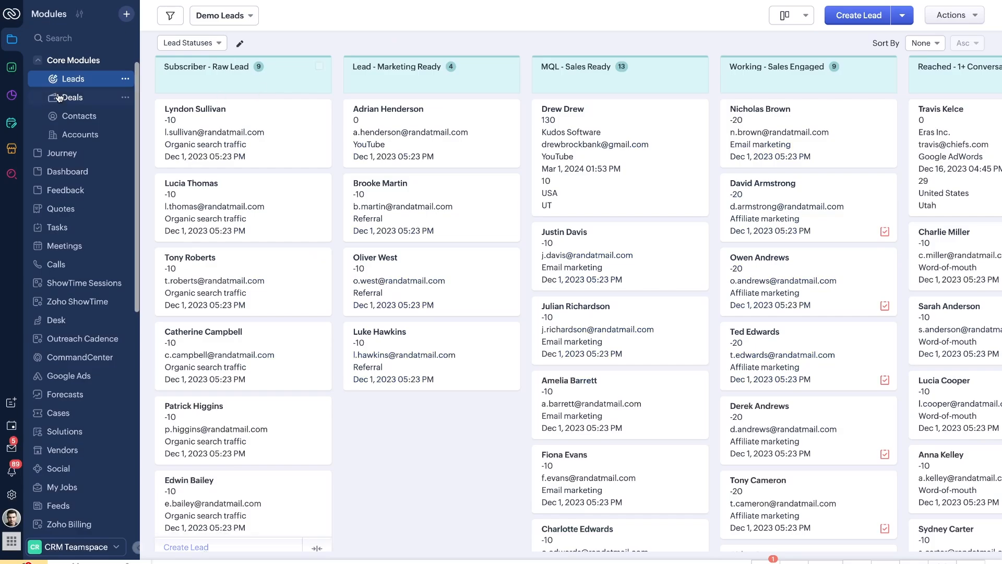
# View the Reports section and the Org Overview dashboard
pyautogui.click(13, 68)
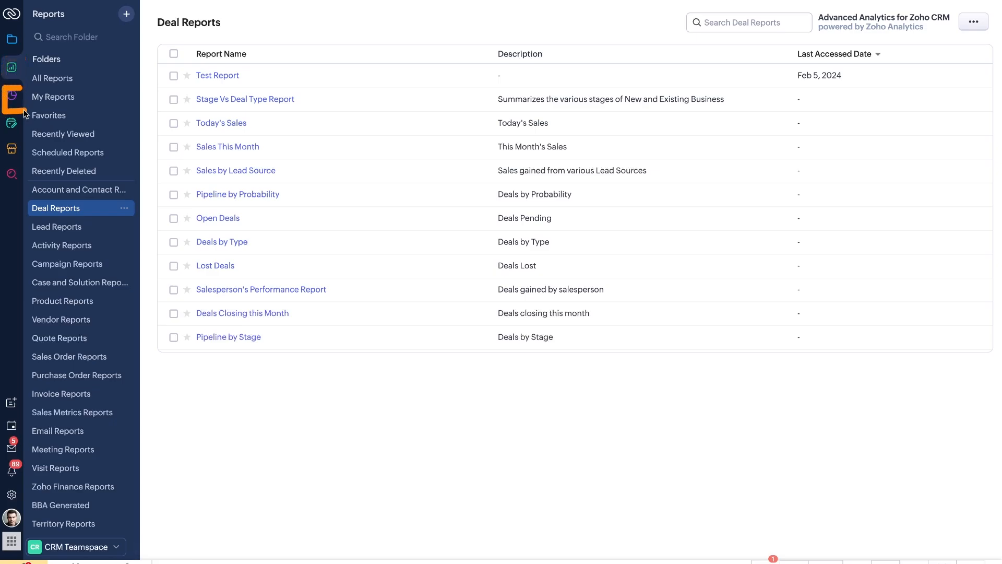
pyautogui.click(12, 95)
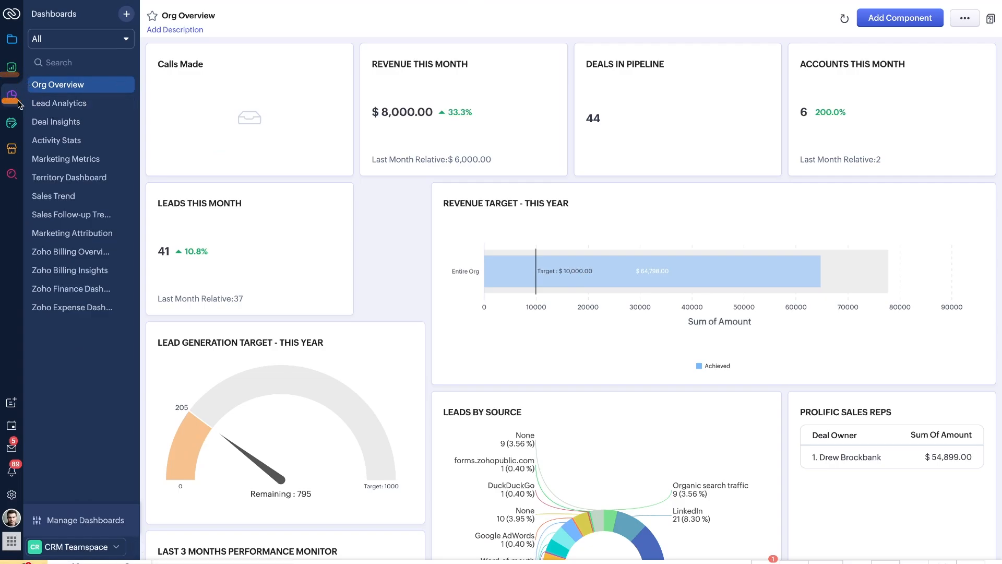
# View the My Requests panel and close it again
pyautogui.click(11, 126)
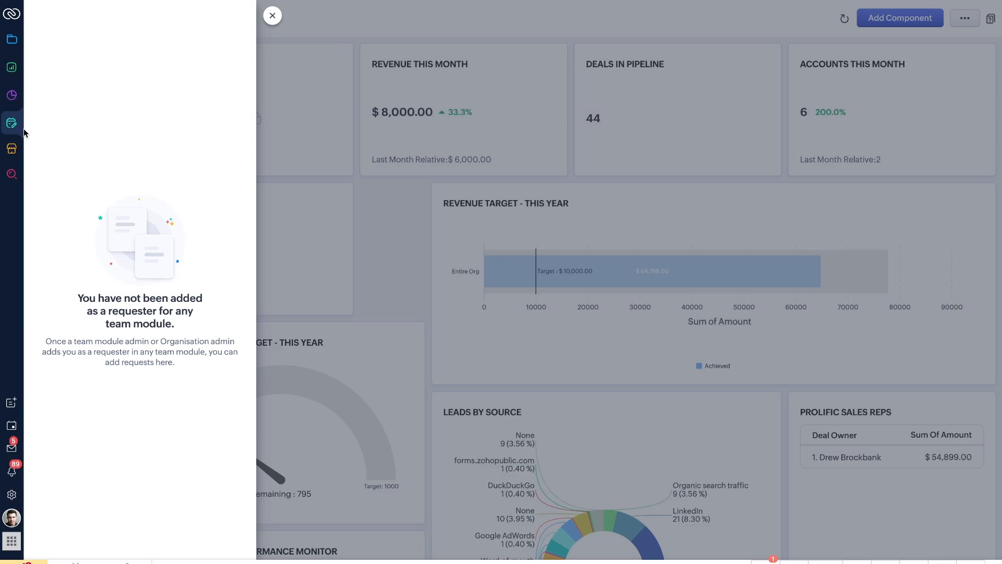
pyautogui.moveTo(4, 133); pyautogui.dragTo(29, 134)
pyautogui.press('Escape')
# Open the Marketplace section listing all available apps
pyautogui.click(12, 149)
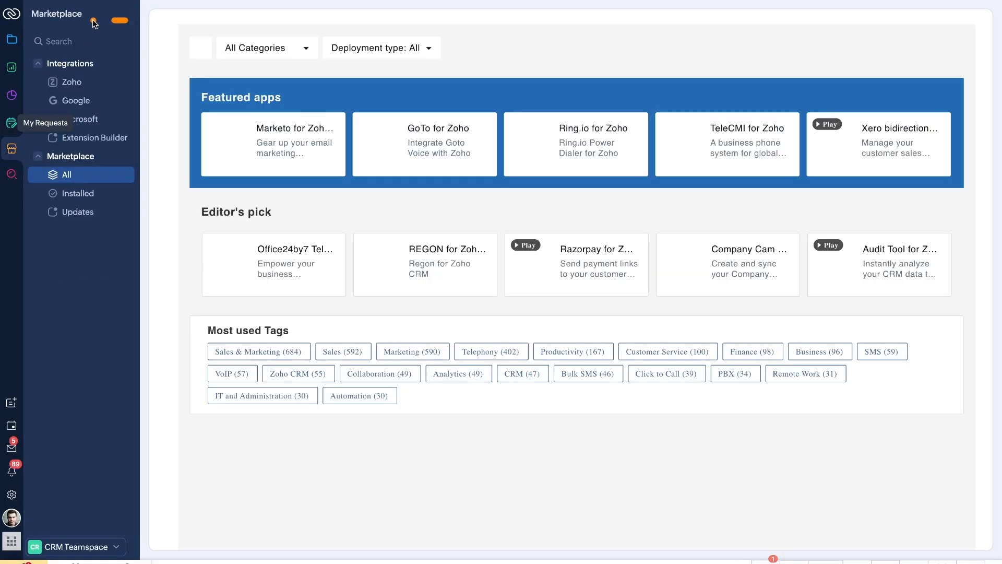
pyautogui.moveTo(128, 21)
pyautogui.mouseDown()
pyautogui.moveTo(27, 27)
pyautogui.moveTo(52, 232)
pyautogui.moveTo(111, 17)
pyautogui.mouseUp()
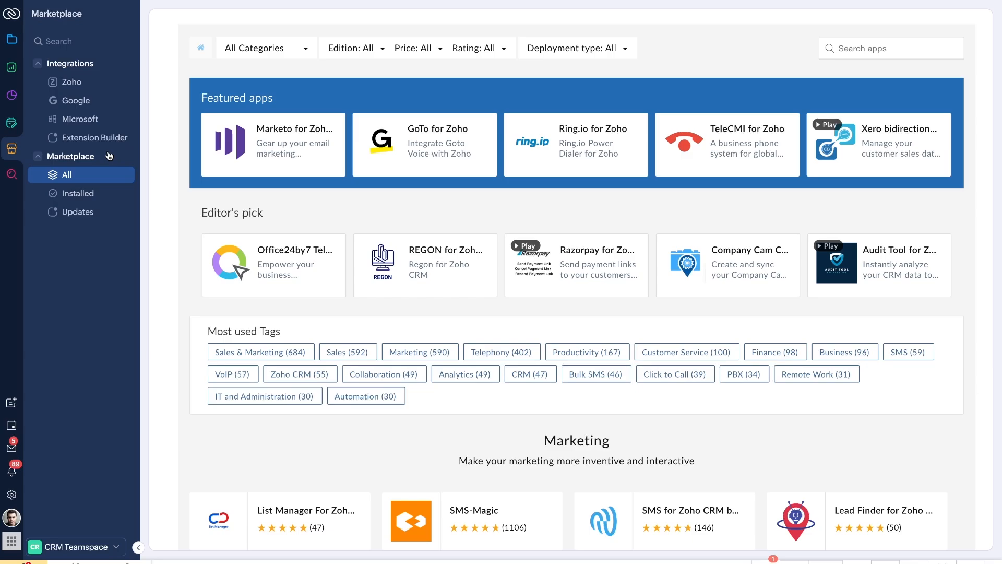
# Bring up the global search across all modules and dismiss it without searching
pyautogui.click(12, 174)
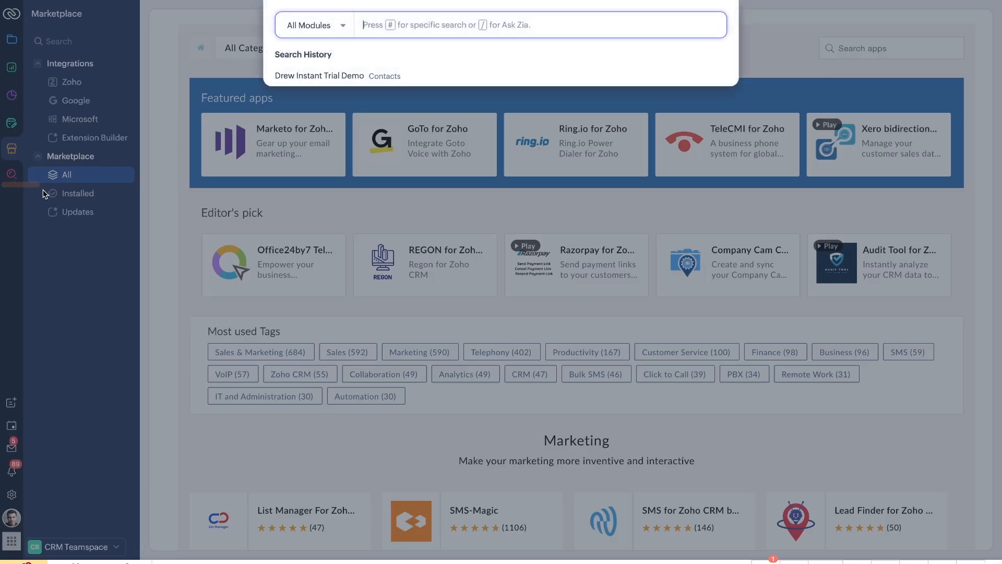
pyautogui.click(176, 123)
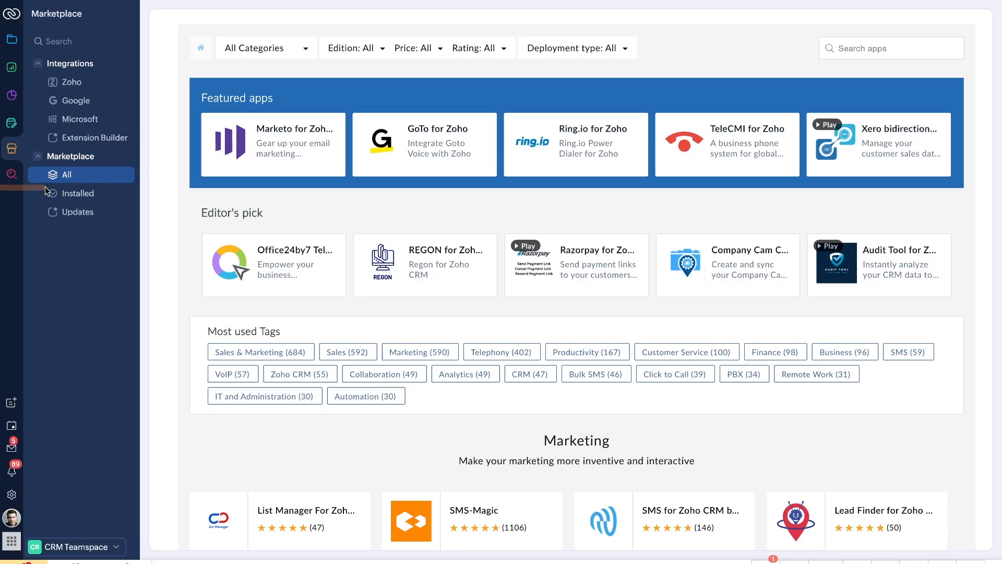
pyautogui.click(11, 175)
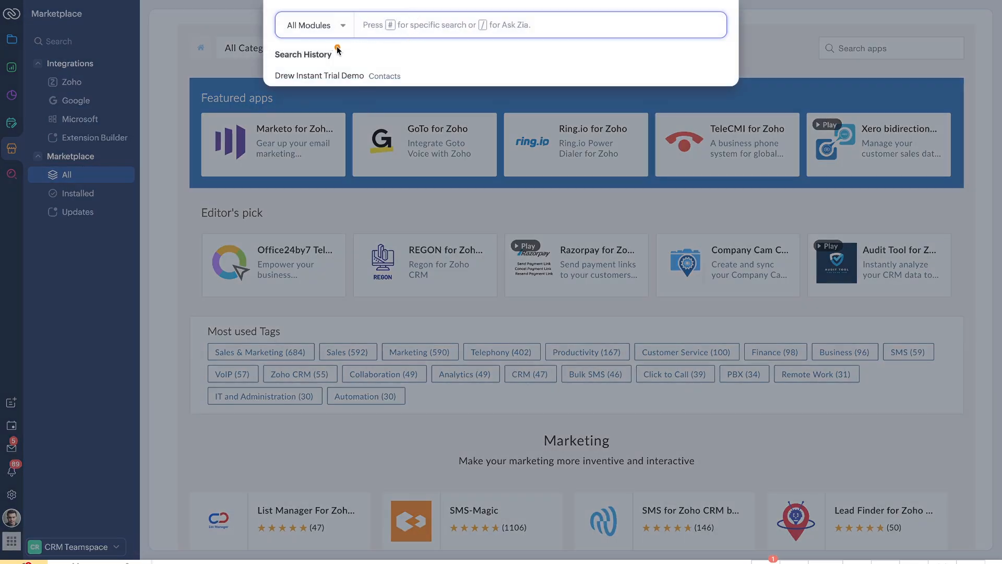
pyautogui.click(203, 61)
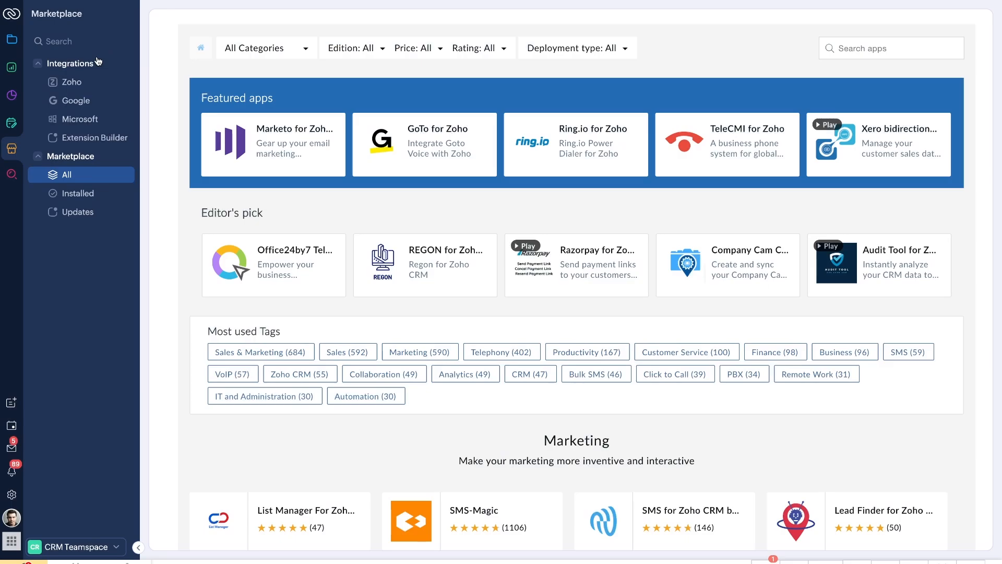
# Go back to the Leads board and collapse and re-expand the Core Modules folder in the module list
pyautogui.click(10, 42)
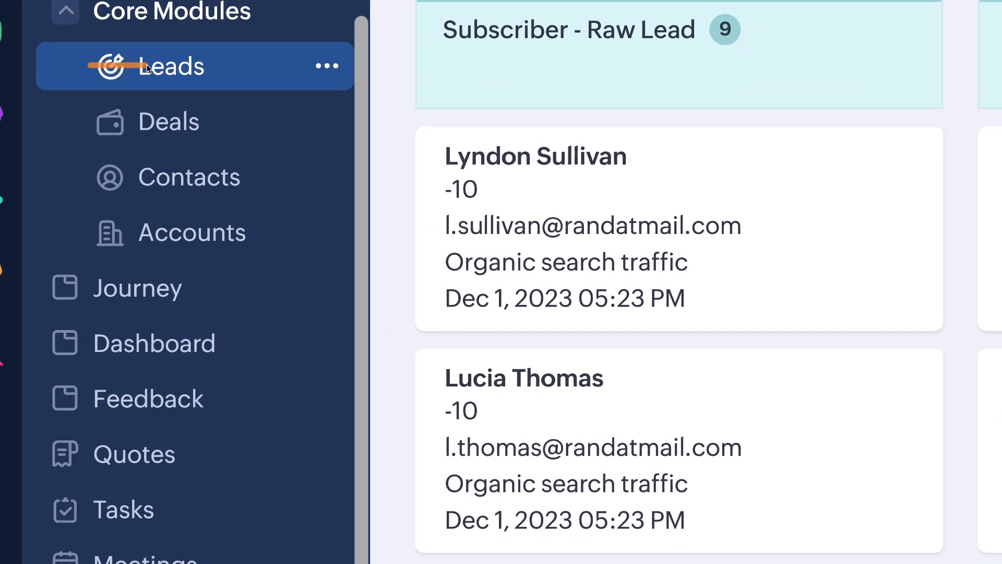
pyautogui.click(65, 134)
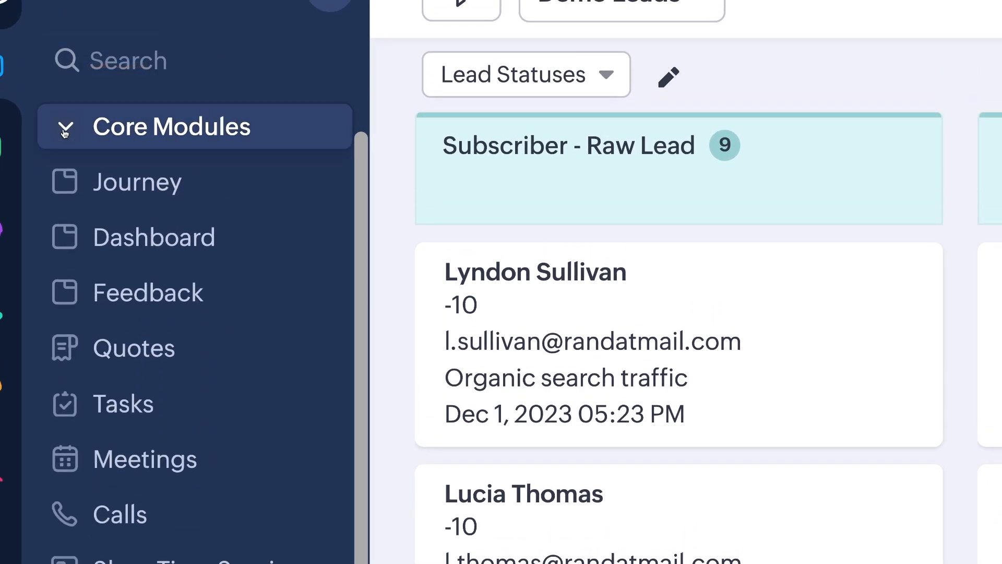
pyautogui.click(66, 133)
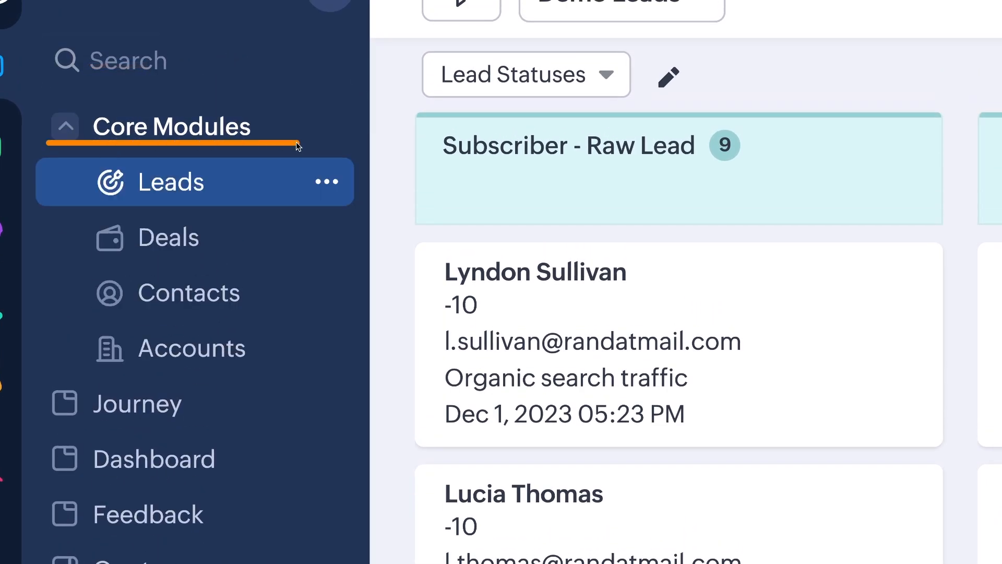
pyautogui.scroll(-4, 71, 138)
pyautogui.scroll(1, 71, 138)
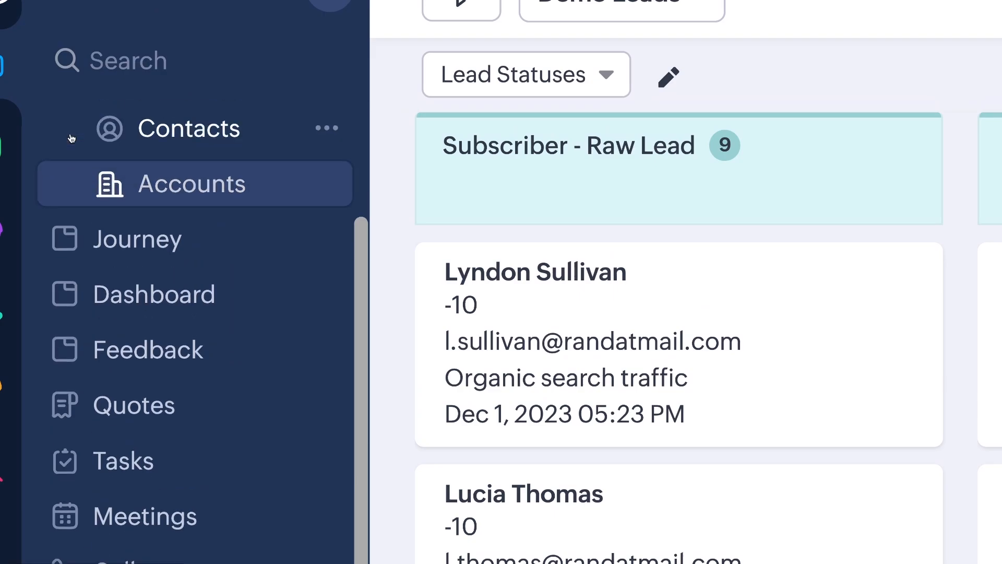
pyautogui.scroll(3, 72, 139)
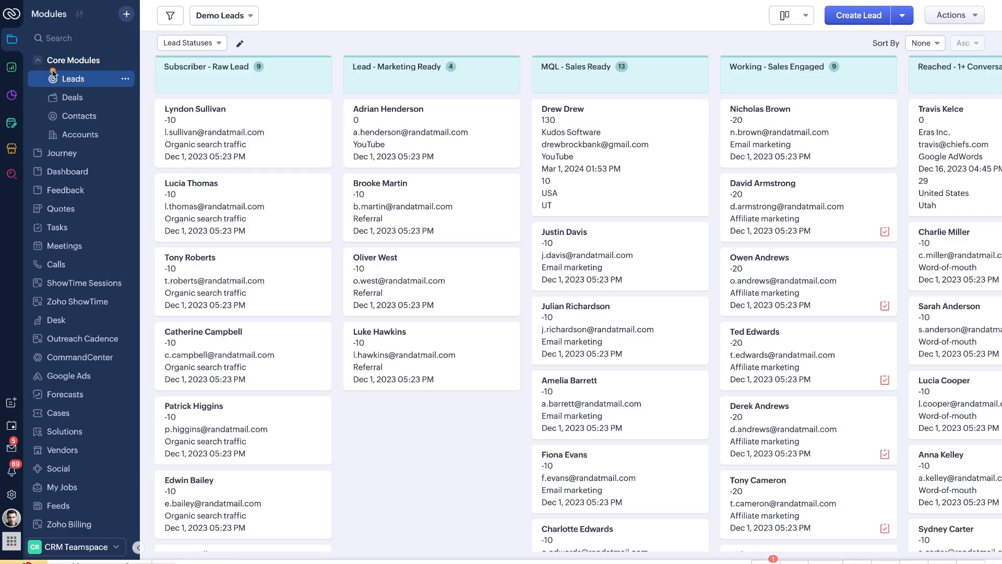
# Collapse the Core Modules folder once more and expand it after placing the cursor in the module search
pyautogui.click(99, 62)
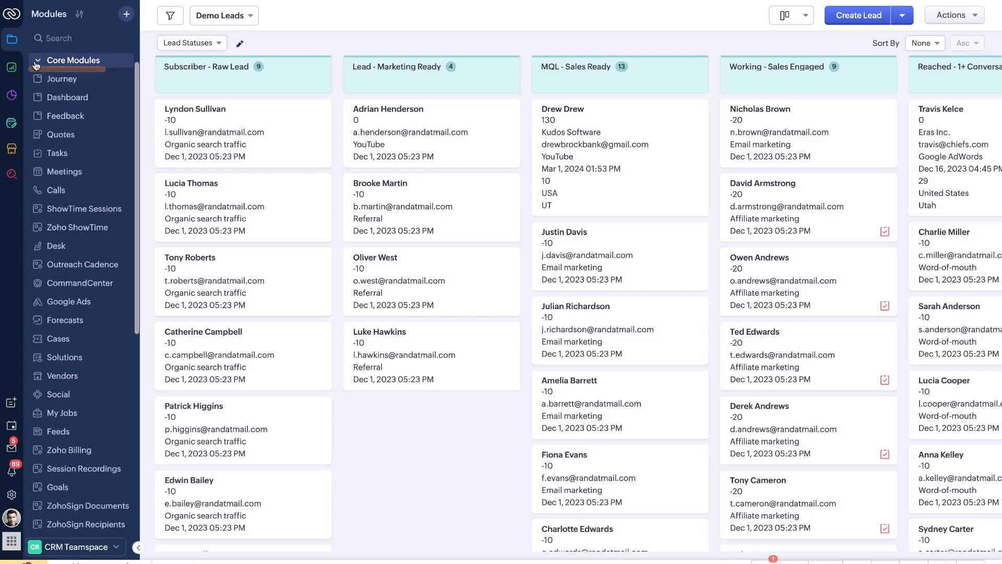
pyautogui.click(54, 38)
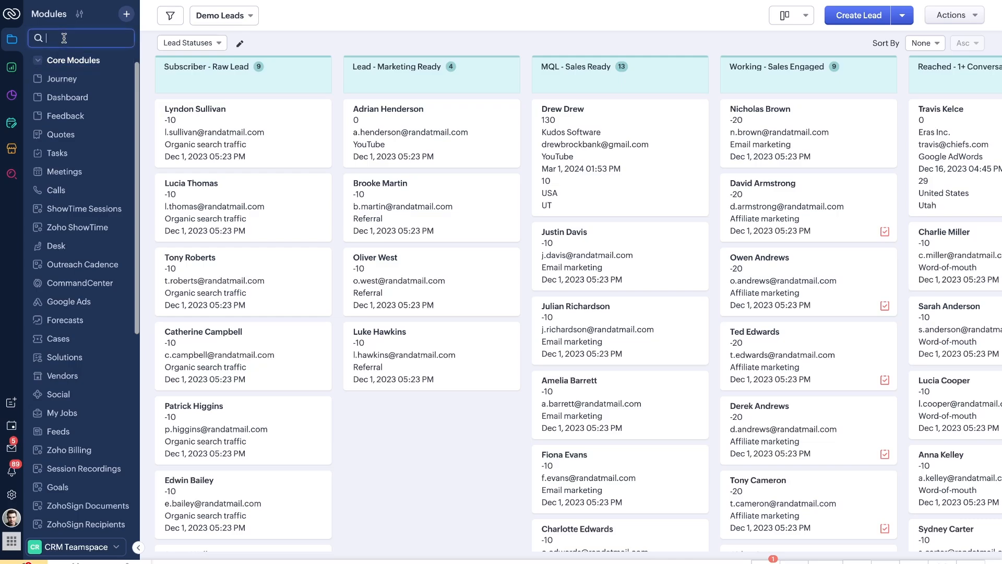
pyautogui.click(38, 62)
# Browse the complete module list down to its end and return to its start
pyautogui.scroll(-8, 52, 209)
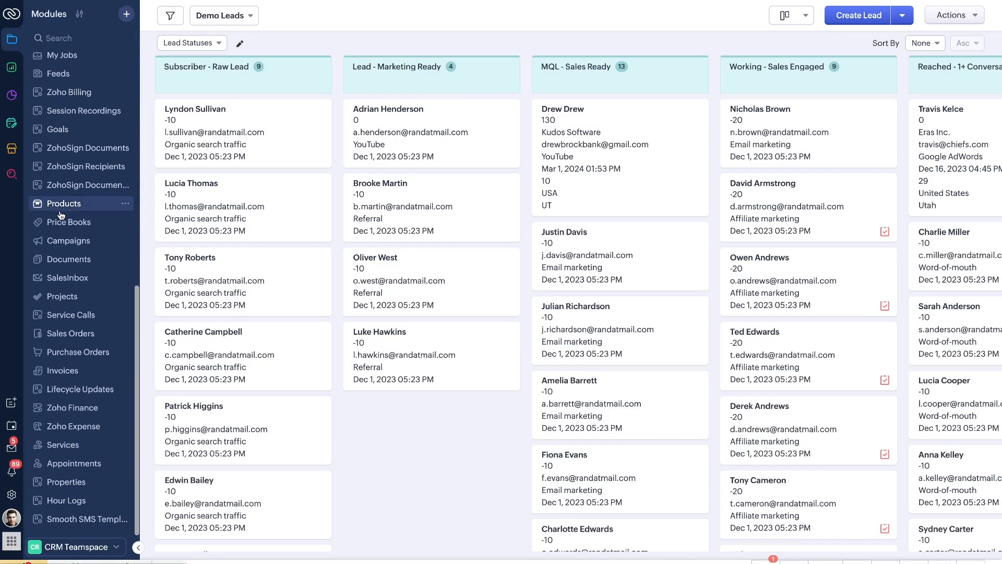
pyautogui.hotkey('ctrl', 'f')
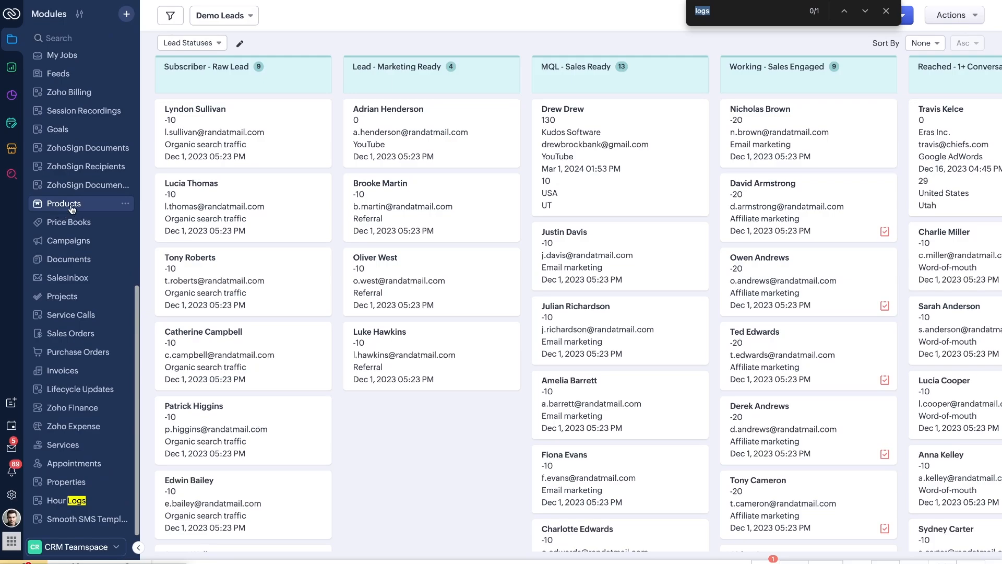
pyautogui.press('Escape')
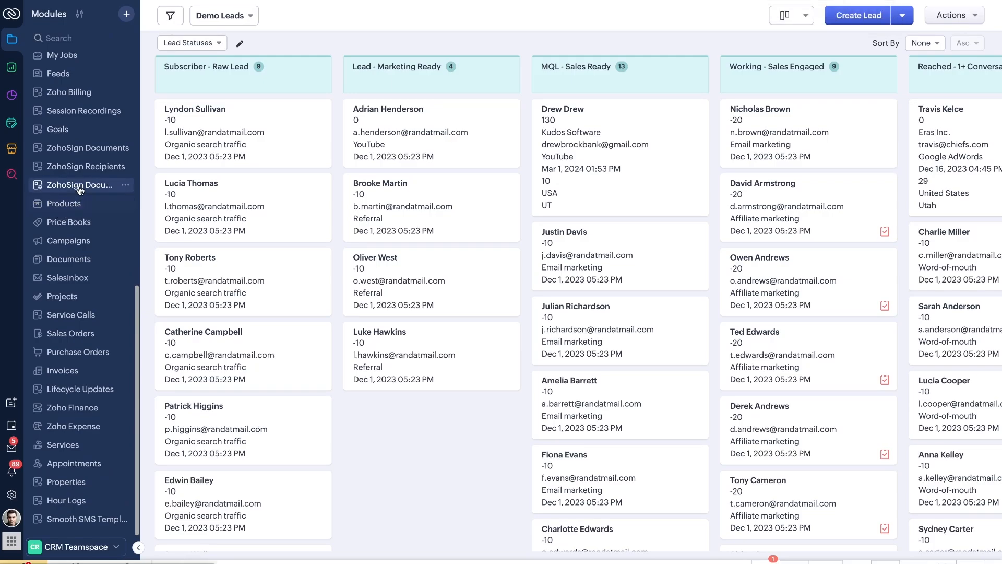
pyautogui.scroll(8, 80, 189)
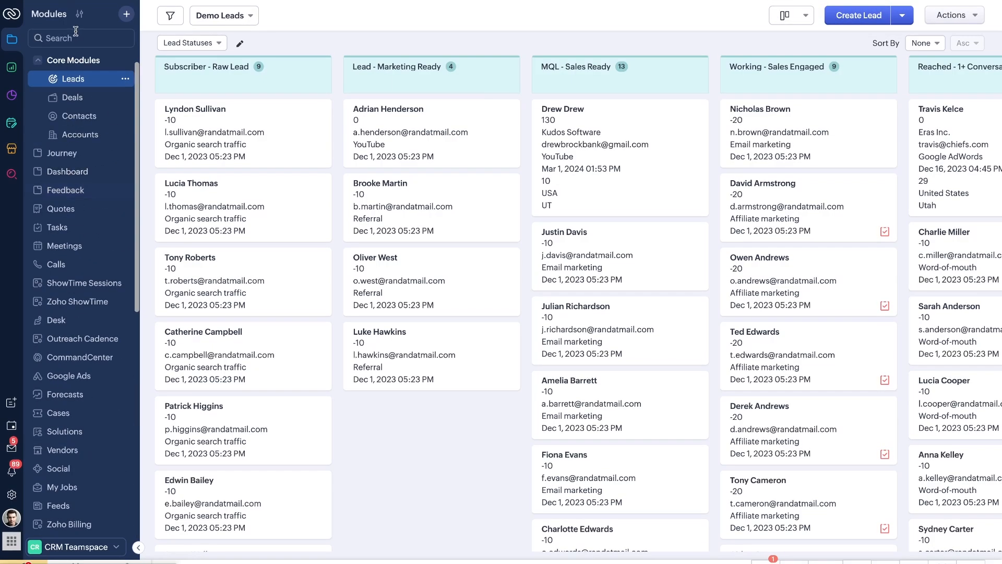
pyautogui.moveTo(35, 46); pyautogui.dragTo(118, 47)
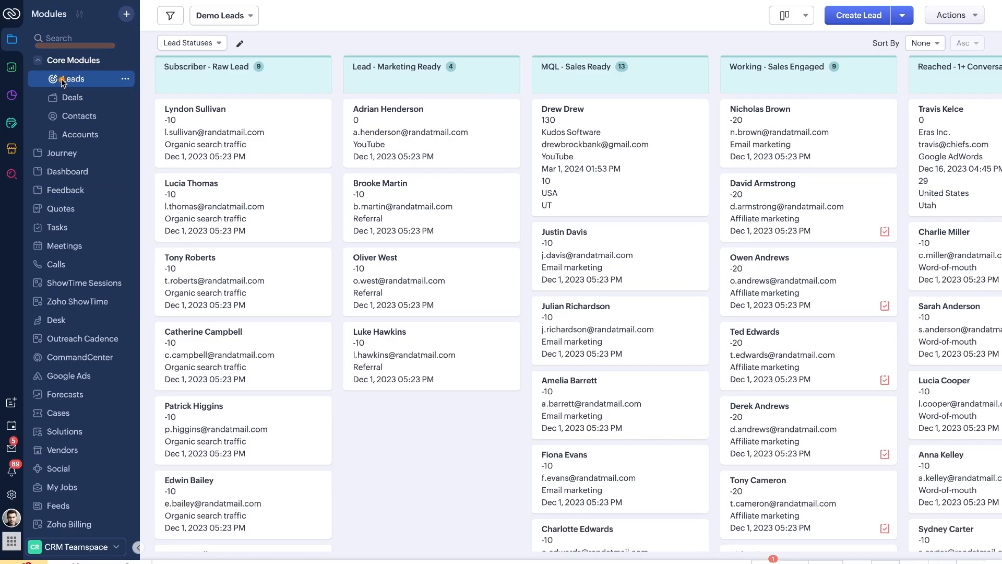
# Find the Products module by searching the page for "product" and close the page search
pyautogui.scroll(-7, 59, 208)
pyautogui.scroll(-3, 59, 209)
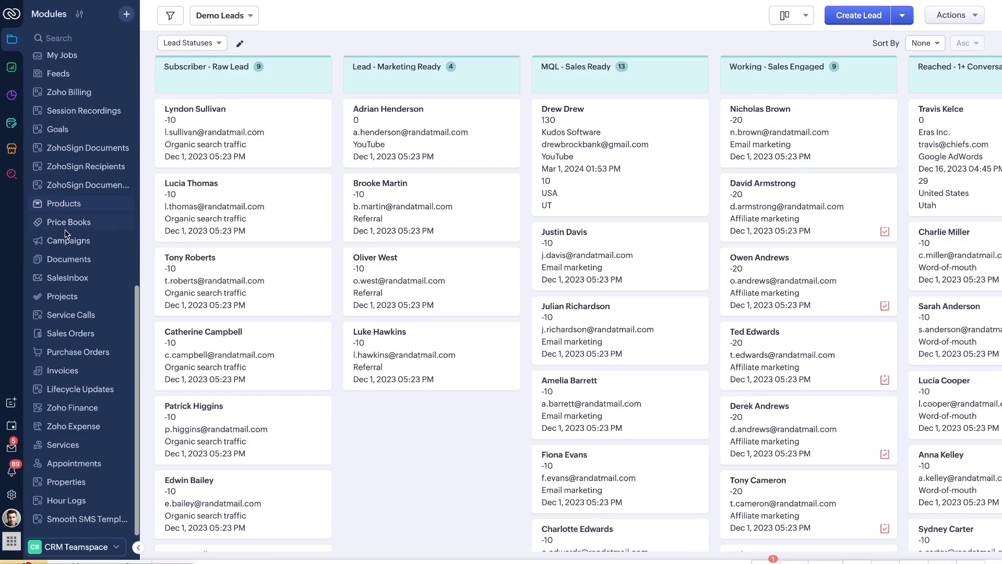
pyautogui.moveTo(39, 213); pyautogui.dragTo(103, 215)
pyautogui.hotkey('ctrl', 'f')
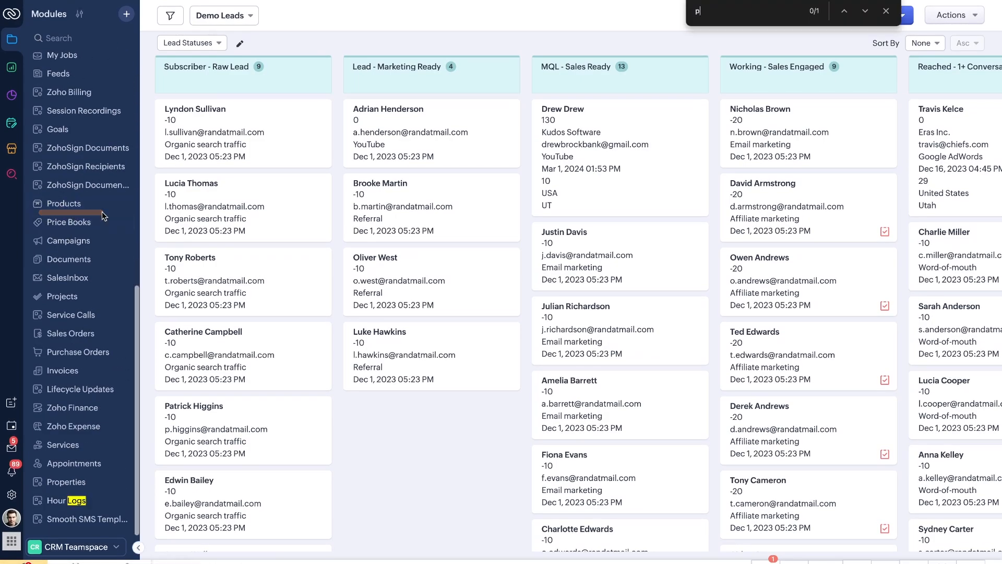
pyautogui.write('product')
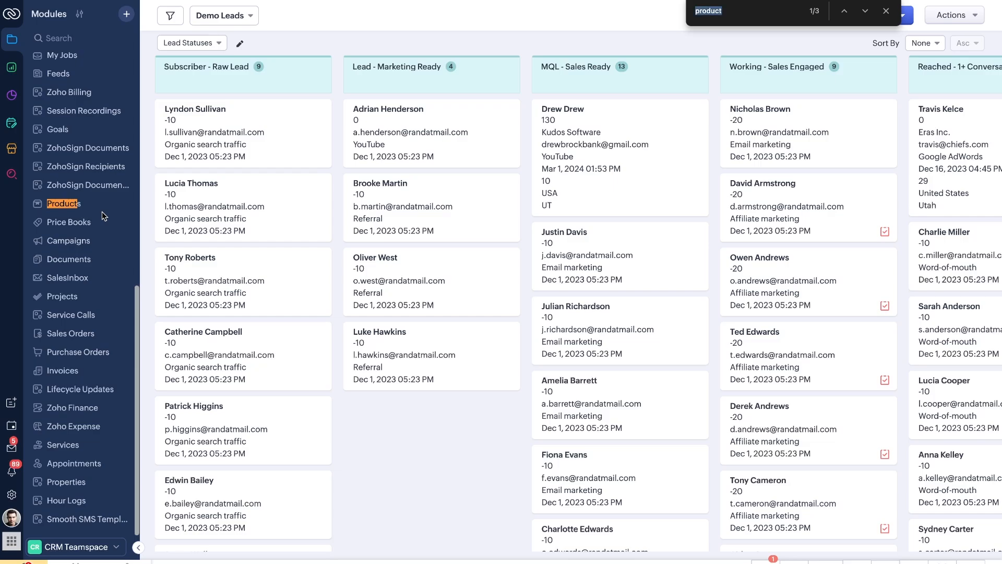
pyautogui.press('Escape')
pyautogui.scroll(8, 78, 209)
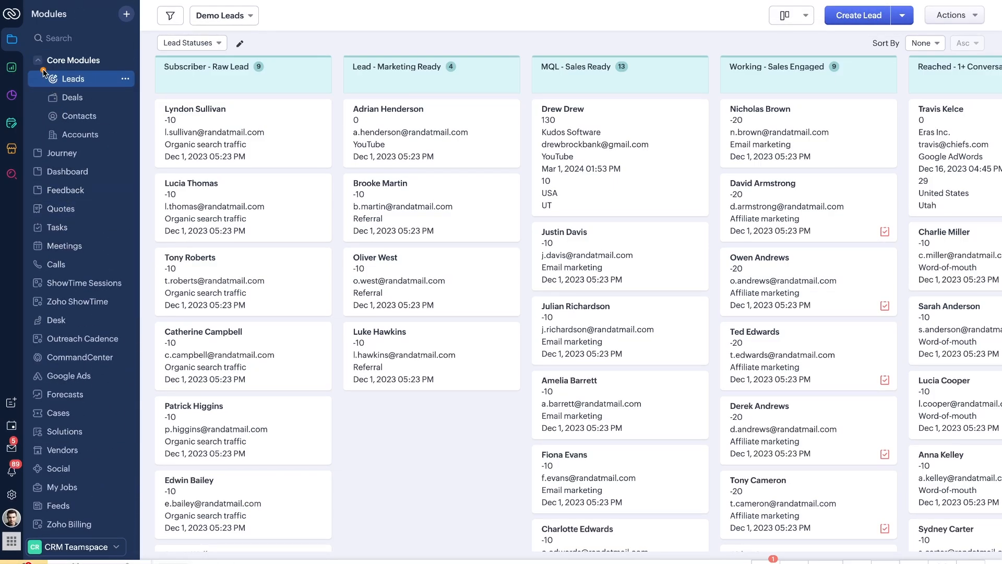
# Open the Leads module from the Core Modules folder
pyautogui.moveTo(30, 70); pyautogui.dragTo(109, 70)
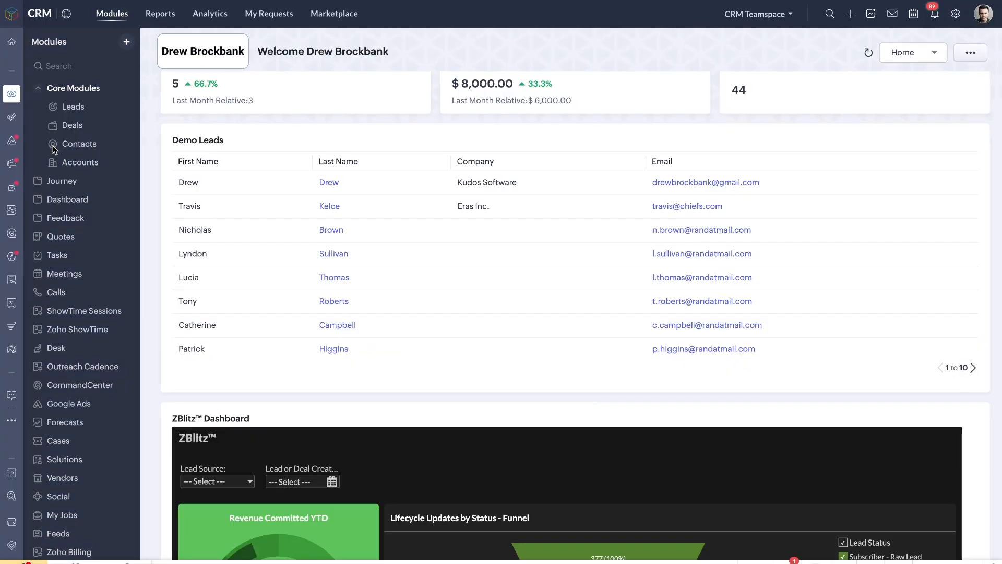
pyautogui.click(73, 107)
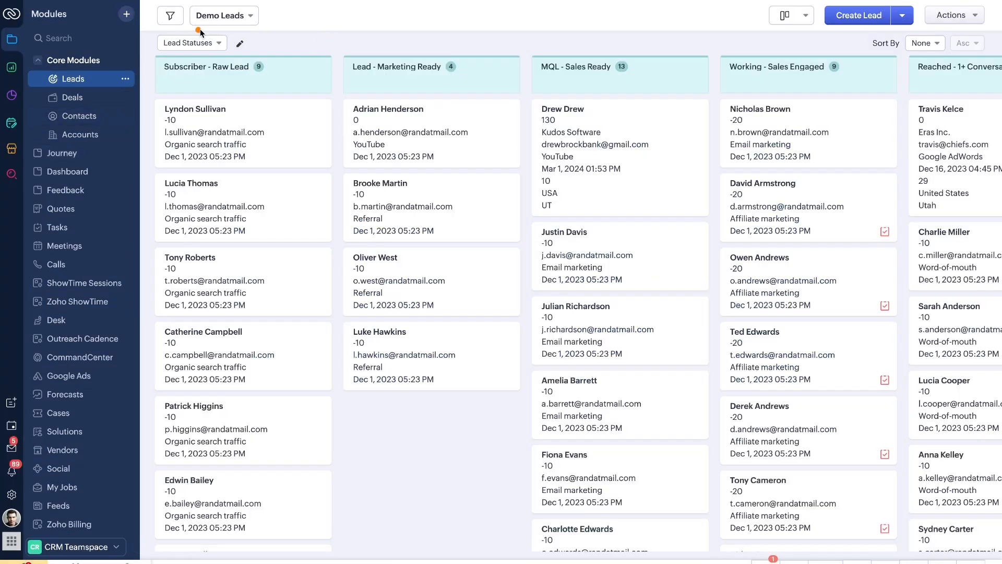
pyautogui.moveTo(172, 27); pyautogui.dragTo(526, 26)
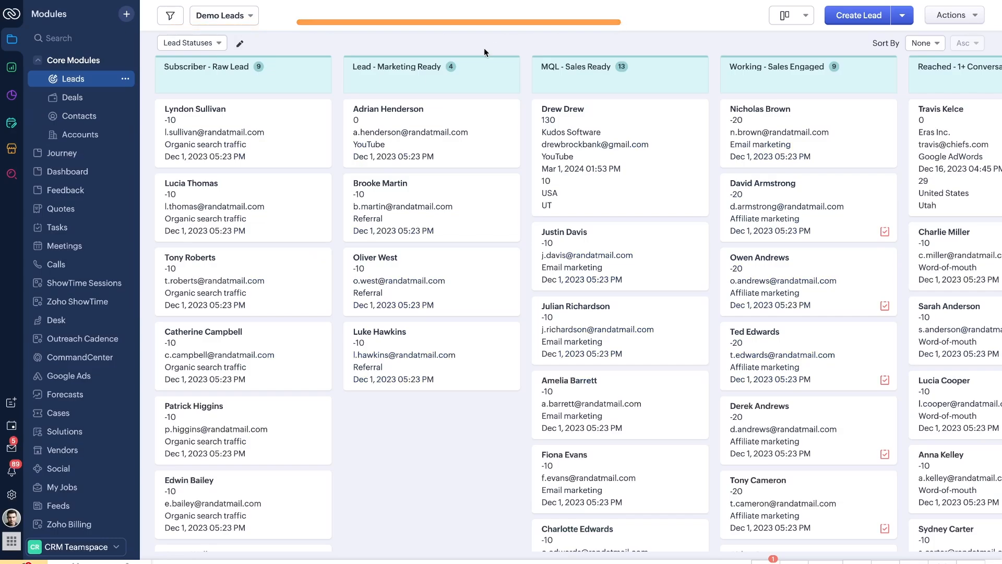
pyautogui.moveTo(174, 39)
pyautogui.mouseDown()
pyautogui.moveTo(42, 255)
pyautogui.moveTo(128, 46)
pyautogui.mouseUp()
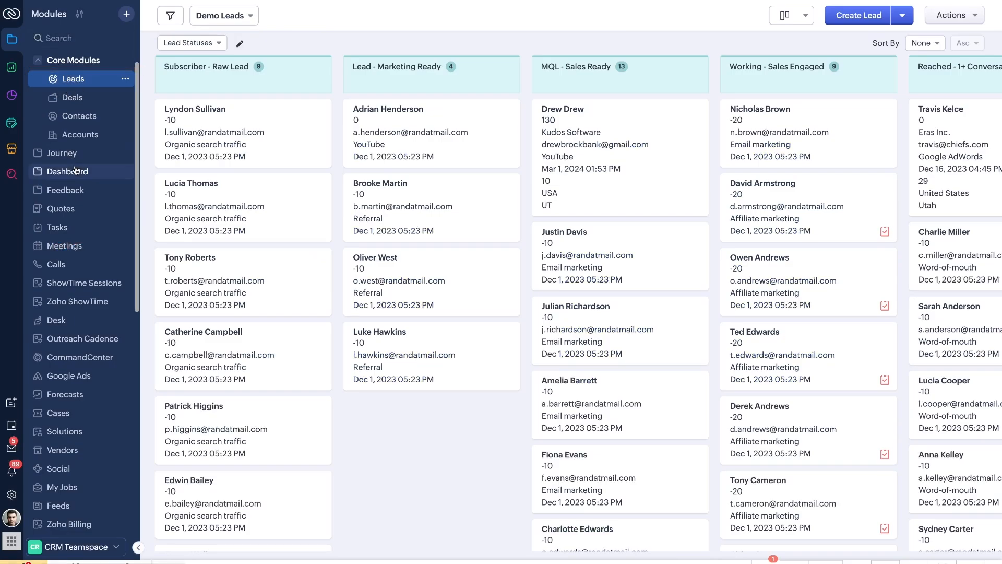
# Start creating a new module of the Team Modules type and proceed to the template selection
pyautogui.scroll(-8, 74, 168)
pyautogui.scroll(8, 75, 168)
pyautogui.moveTo(107, 28); pyautogui.dragTo(122, 31)
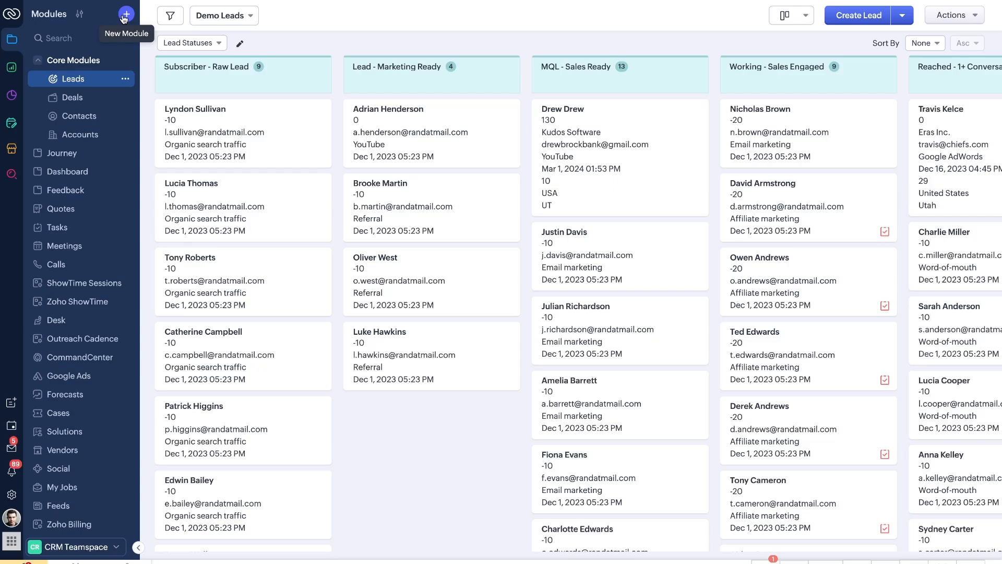
pyautogui.click(125, 14)
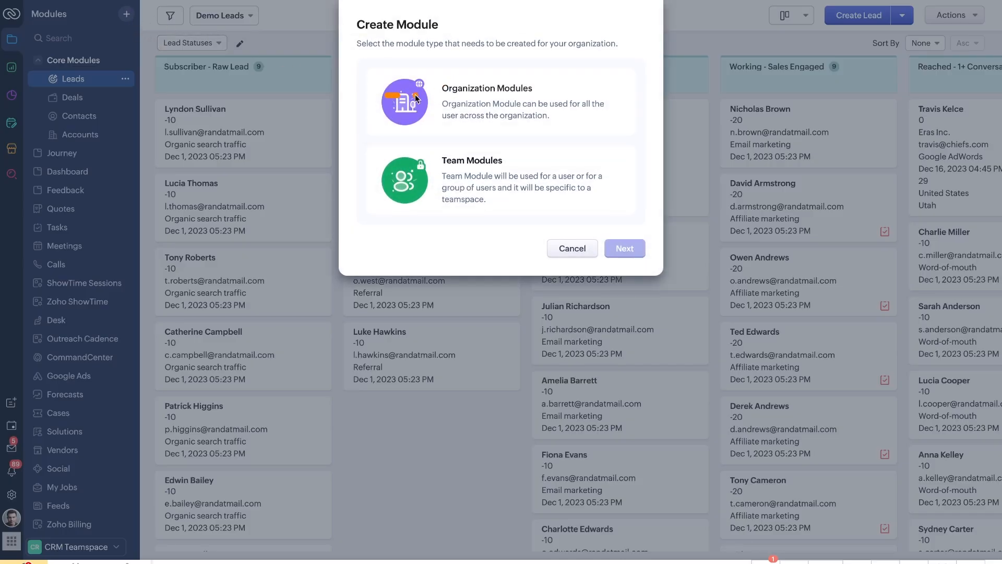
pyautogui.moveTo(415, 94); pyautogui.dragTo(560, 95)
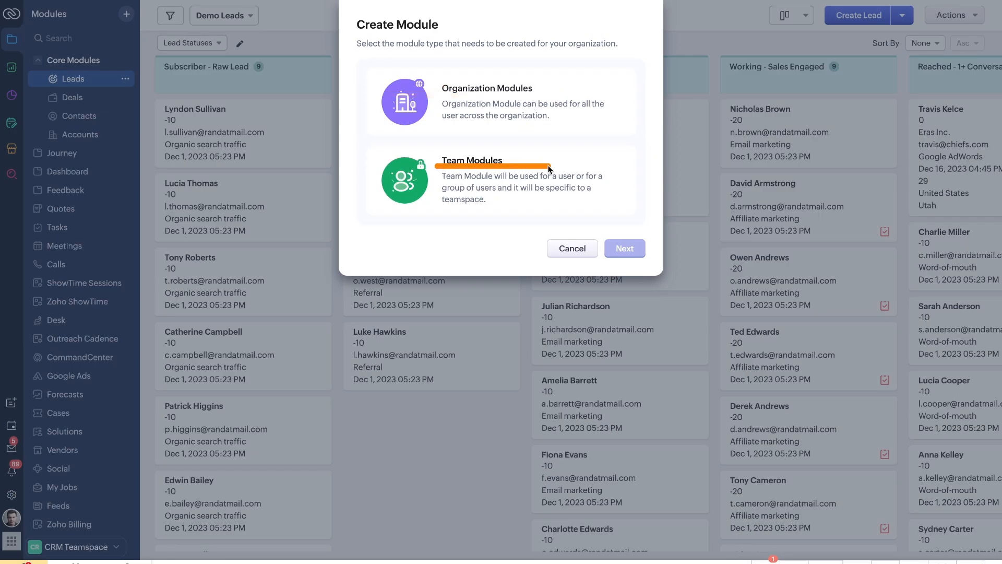
pyautogui.click(518, 171)
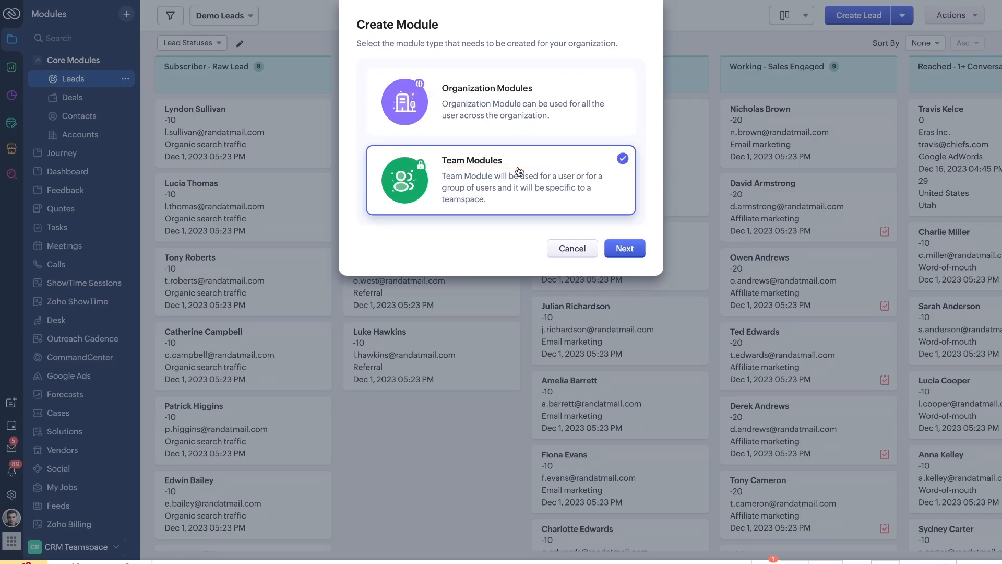
pyautogui.click(618, 250)
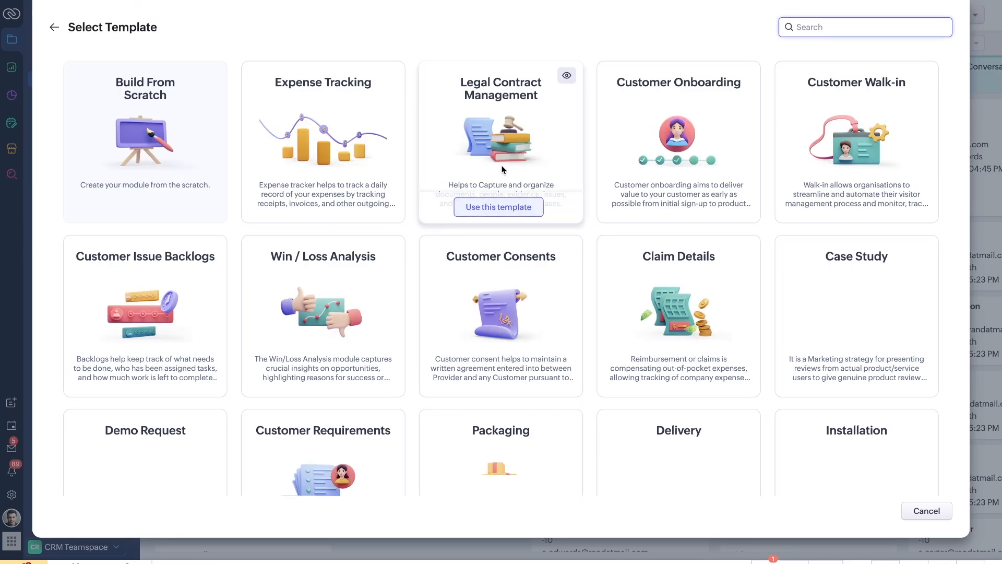
# Browse the module templates and use the Customer Onboarding template for the new team module
pyautogui.scroll(-5, 522, 261)
pyautogui.scroll(5, 528, 297)
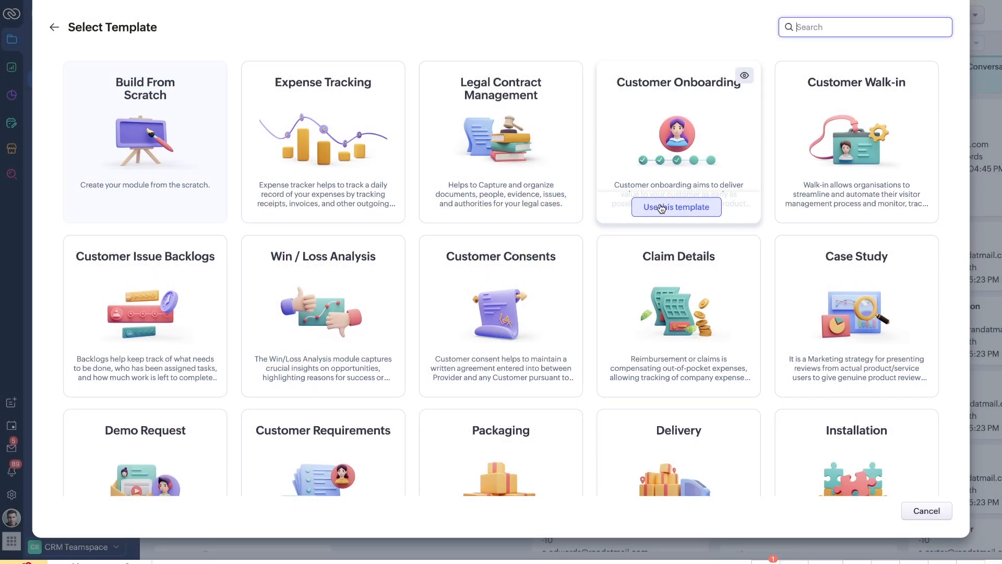
pyautogui.click(661, 208)
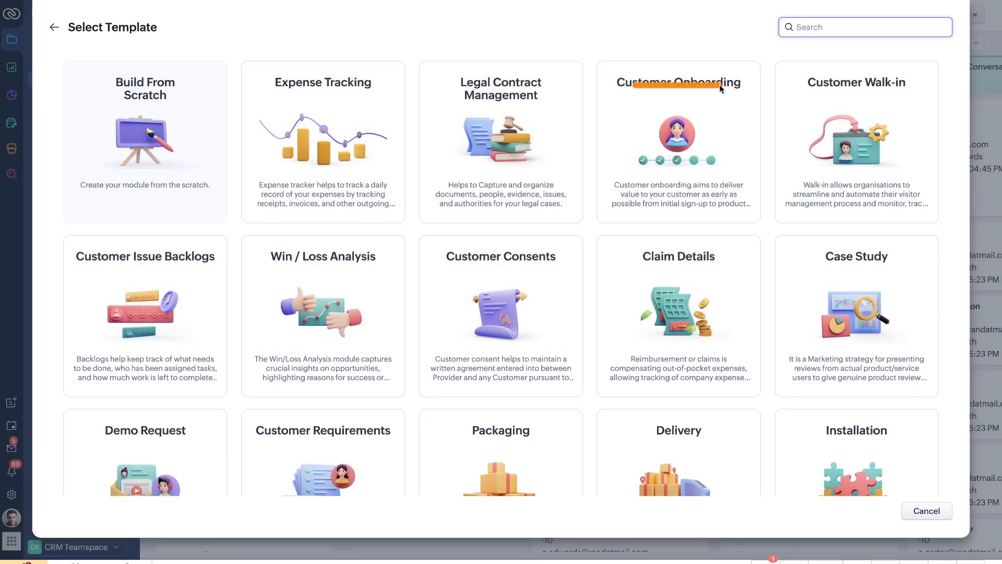
pyautogui.click(660, 205)
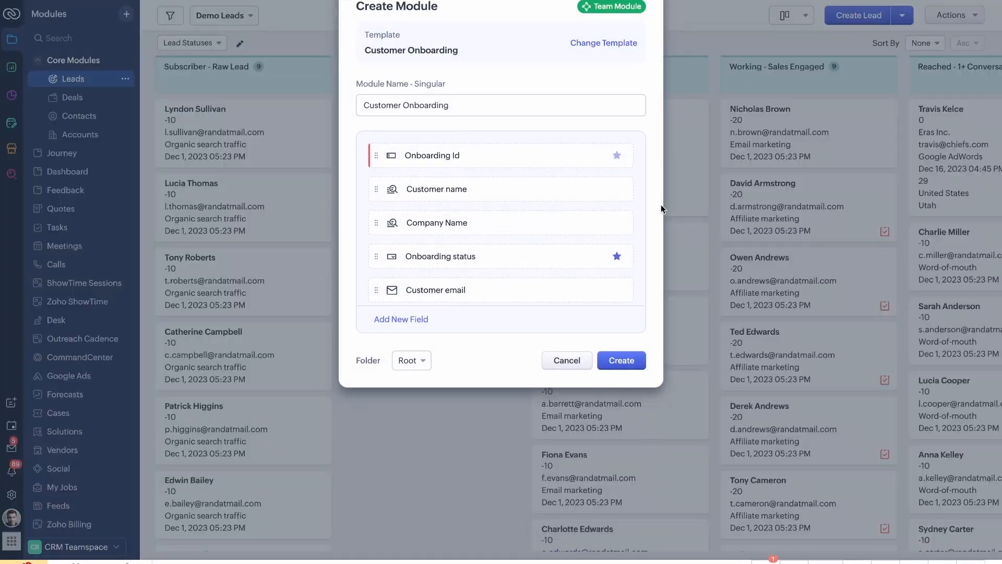
# Review the predefined fields of the Customer Onboarding module from Onboarding Id down to Comments
pyautogui.scroll(-4, 546, 242)
pyautogui.scroll(4, 541, 245)
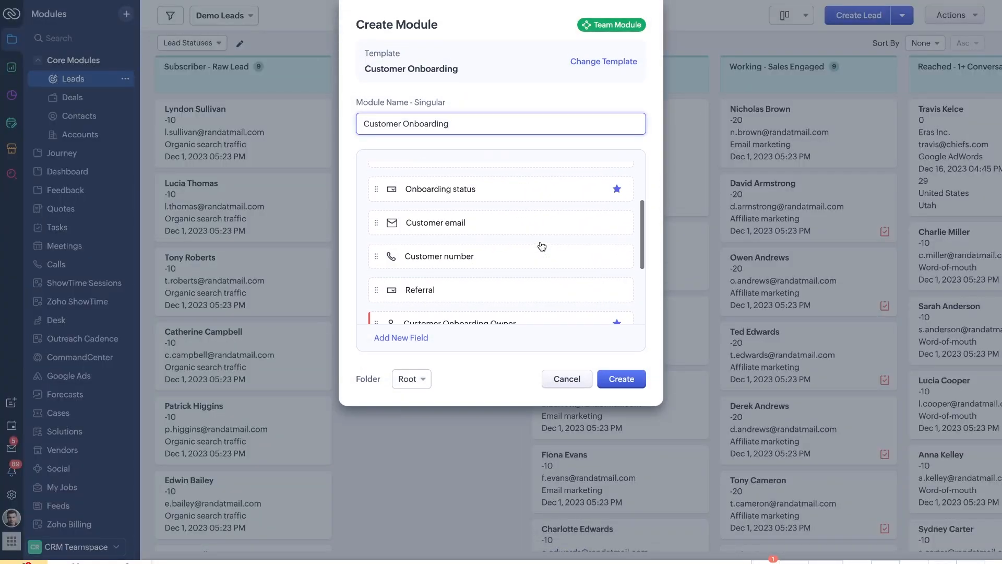
pyautogui.moveTo(393, 219); pyautogui.dragTo(463, 222)
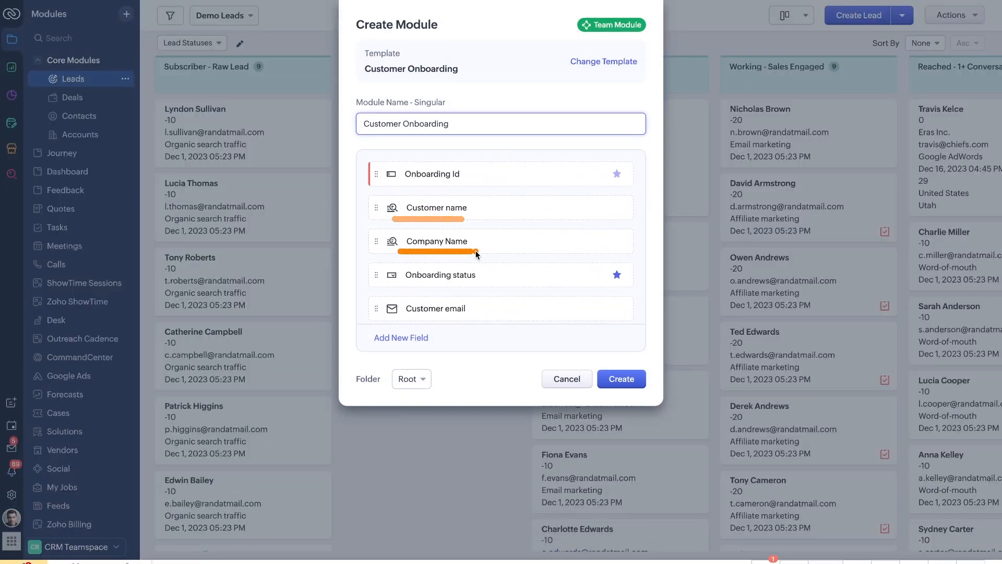
pyautogui.scroll(-5, 478, 290)
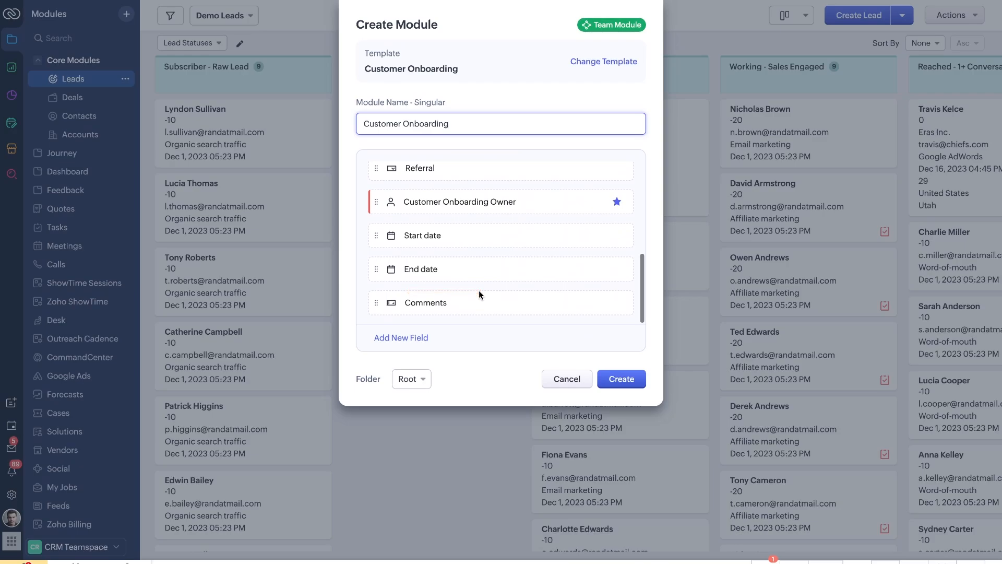
# Check the field types available for a new field, close their list, and look through the template's fields again
pyautogui.click(401, 338)
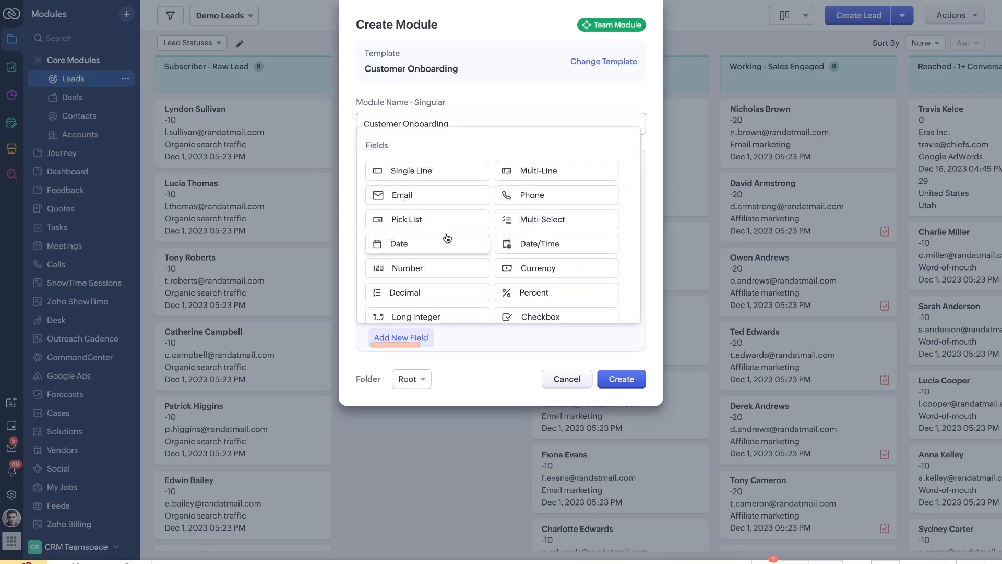
pyautogui.scroll(-2, 459, 241)
pyautogui.scroll(2, 469, 244)
pyautogui.click(482, 333)
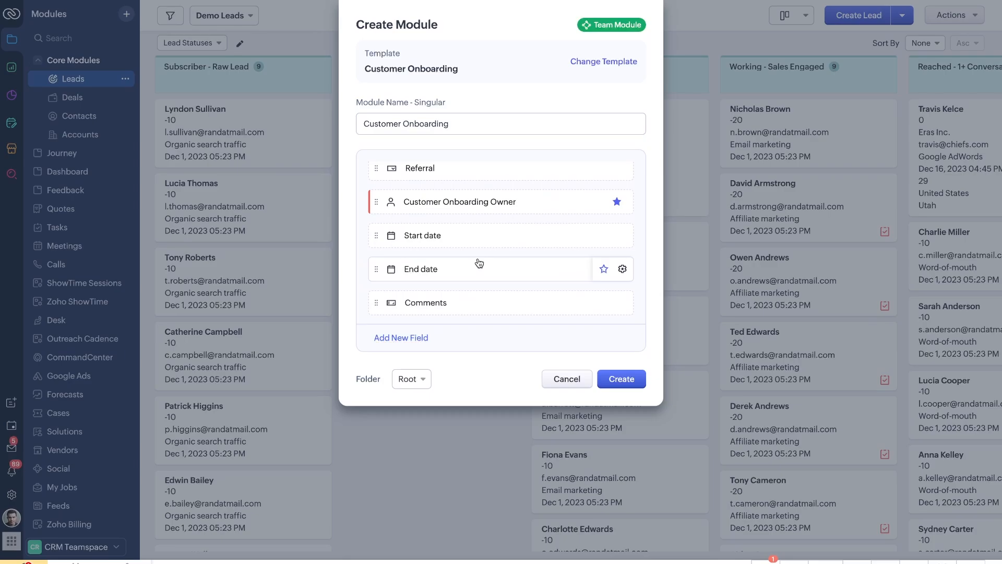
pyautogui.scroll(5, 478, 258)
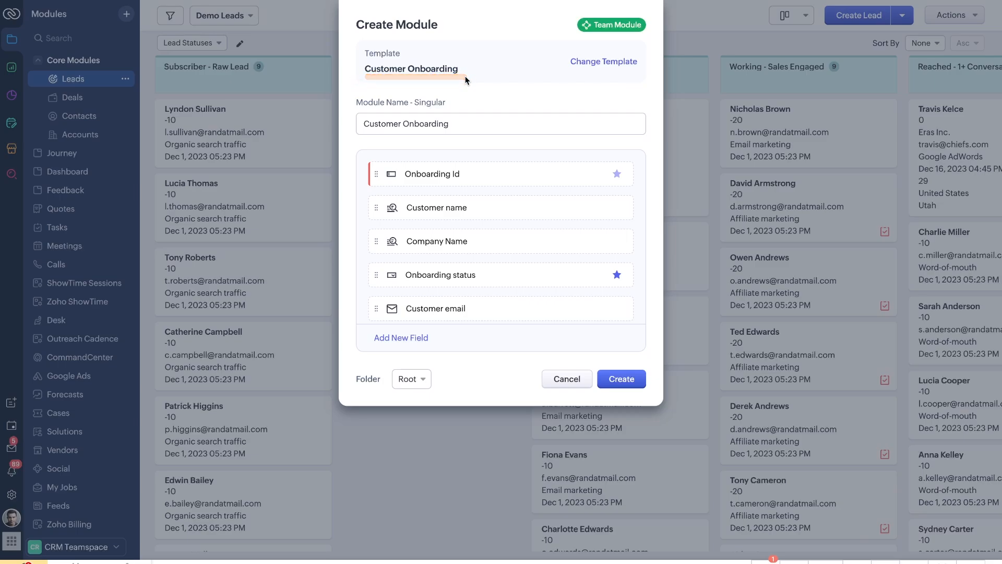
pyautogui.scroll(-5, 465, 260)
pyautogui.scroll(5, 465, 261)
# Return to the template selection and preview the fields of the Customer Consents template, closing the preview
pyautogui.click(608, 67)
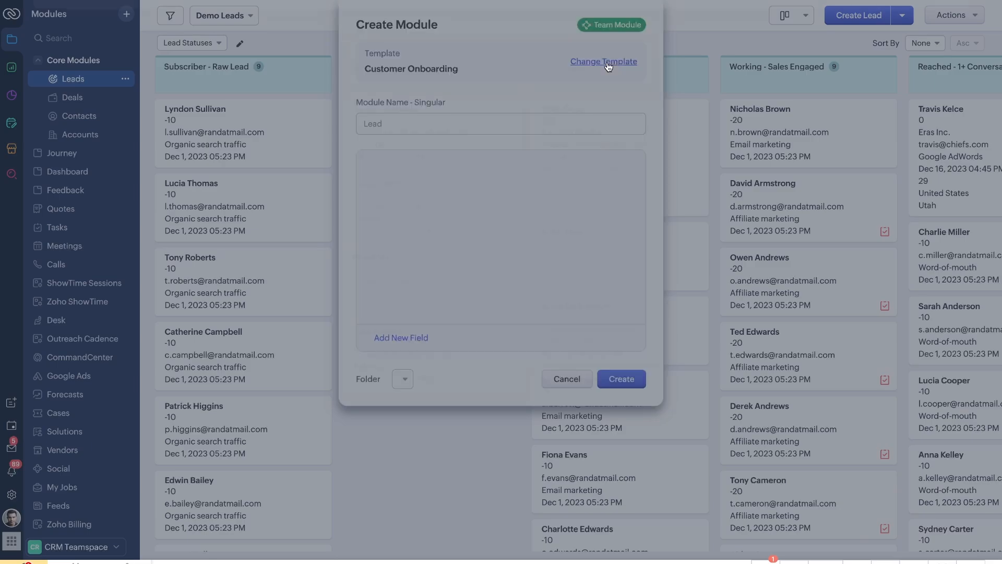
pyautogui.scroll(-3, 512, 172)
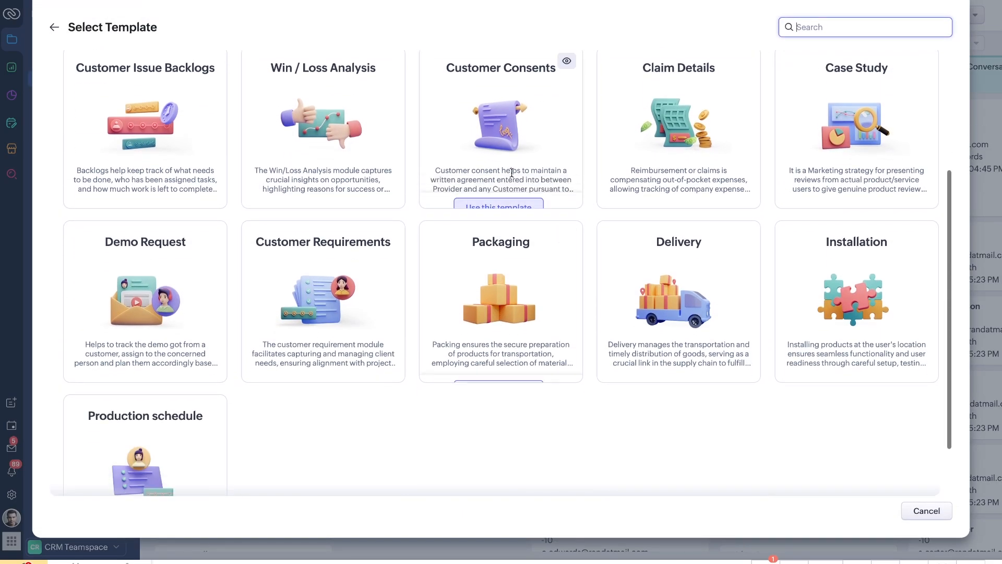
pyautogui.click(567, 60)
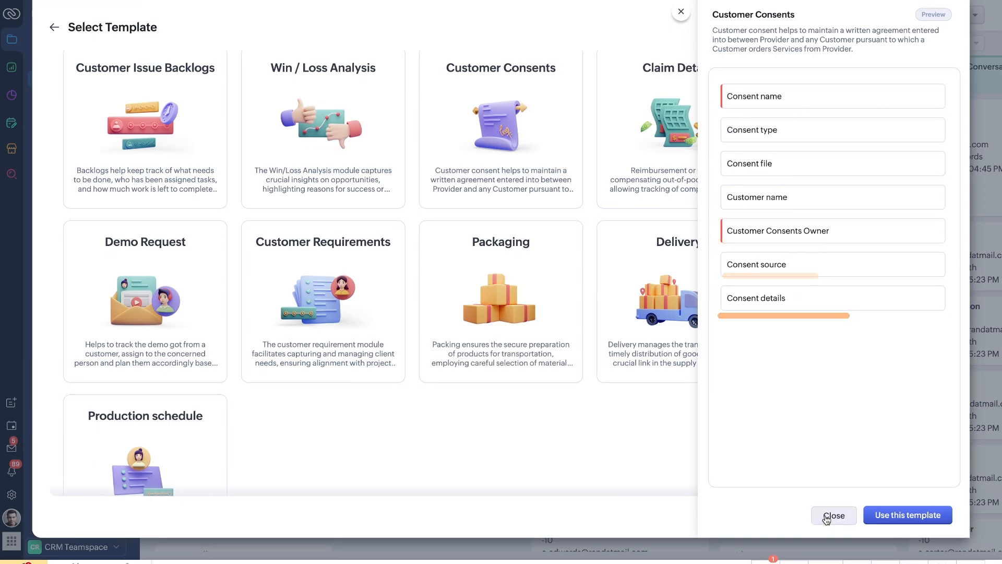
pyautogui.click(828, 516)
pyautogui.scroll(3, 664, 339)
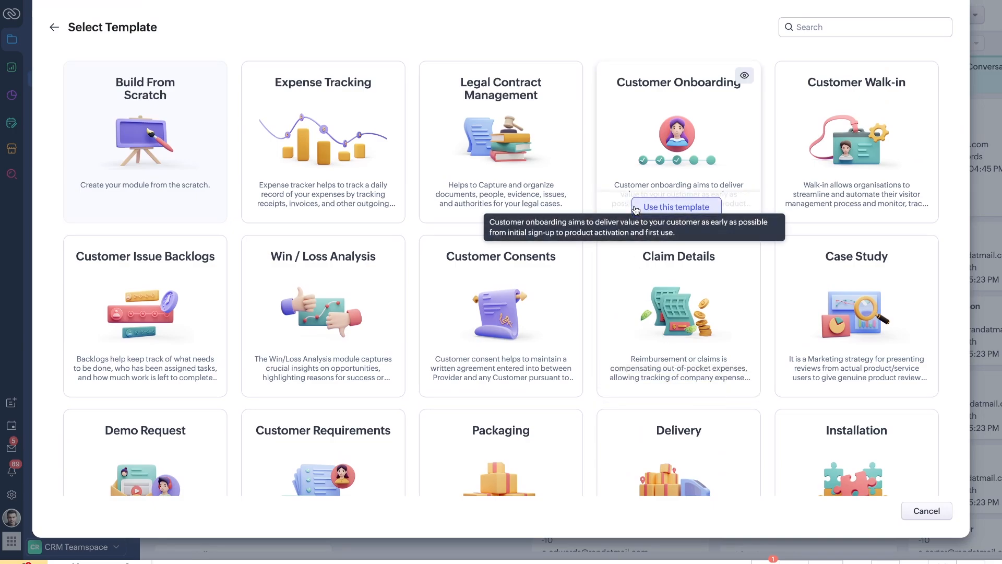
# Look through the full set of module templates once more, go back to the module types and cancel the module creation
pyautogui.scroll(-5, 597, 141)
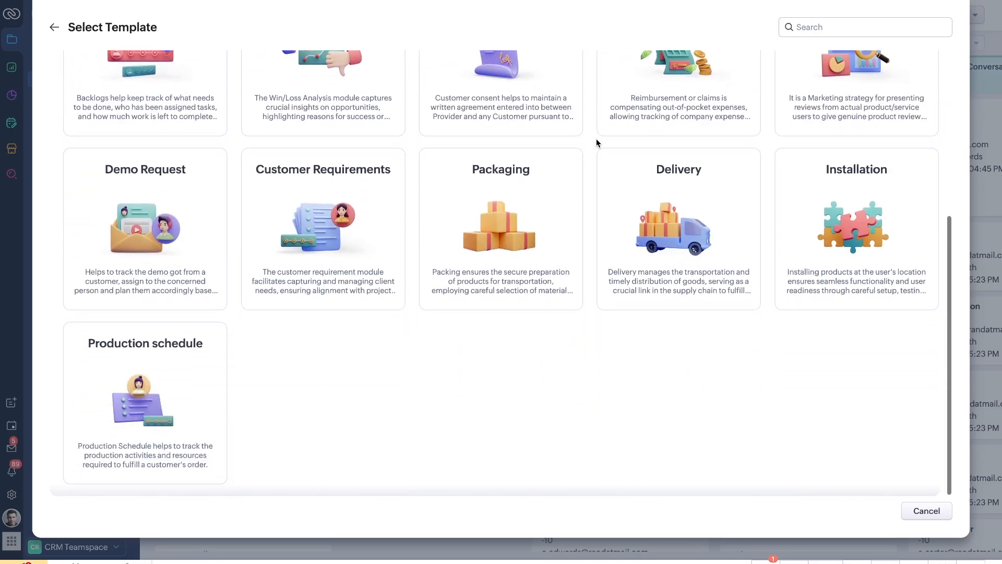
pyautogui.scroll(5, 587, 166)
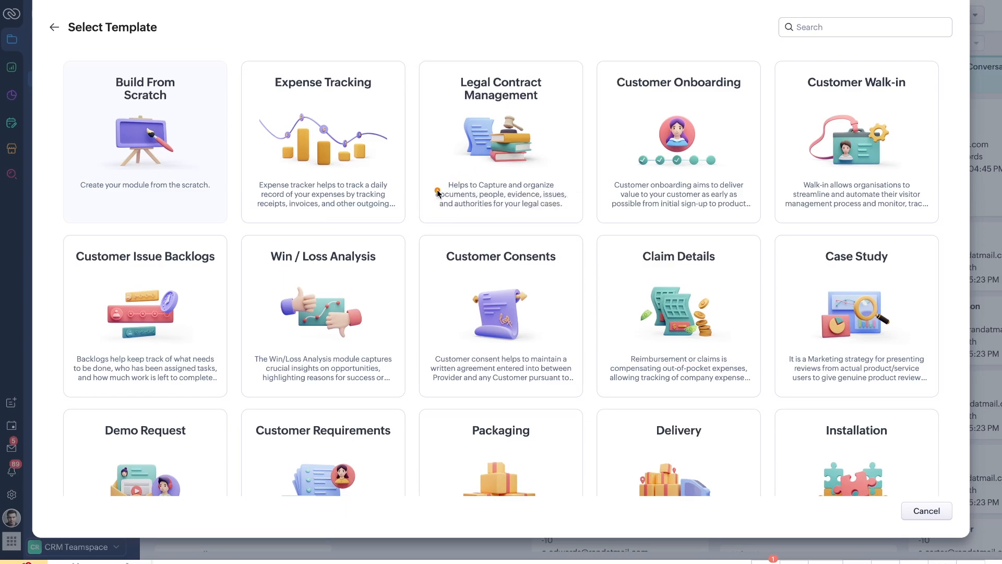
pyautogui.scroll(-1, 635, 58)
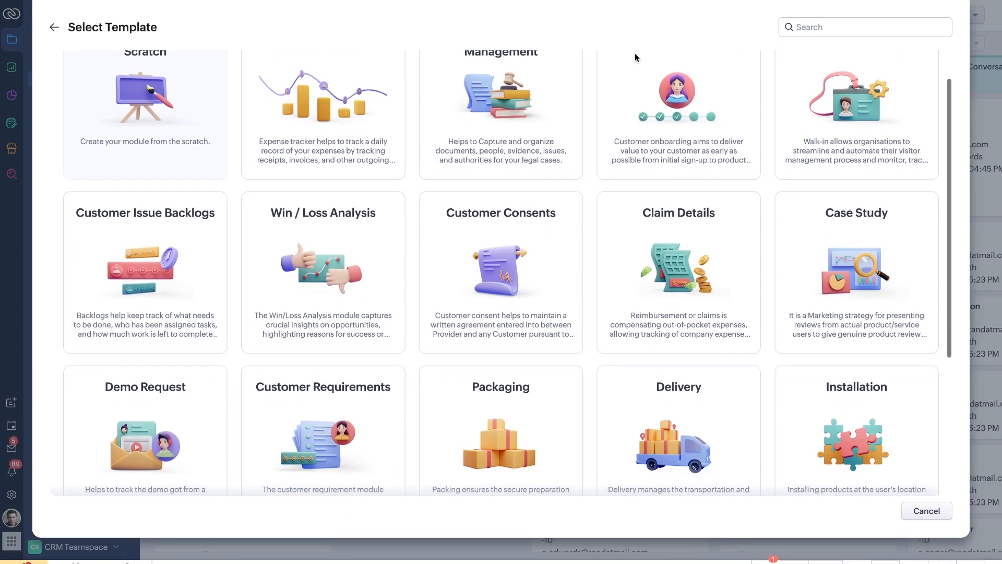
pyautogui.click(55, 29)
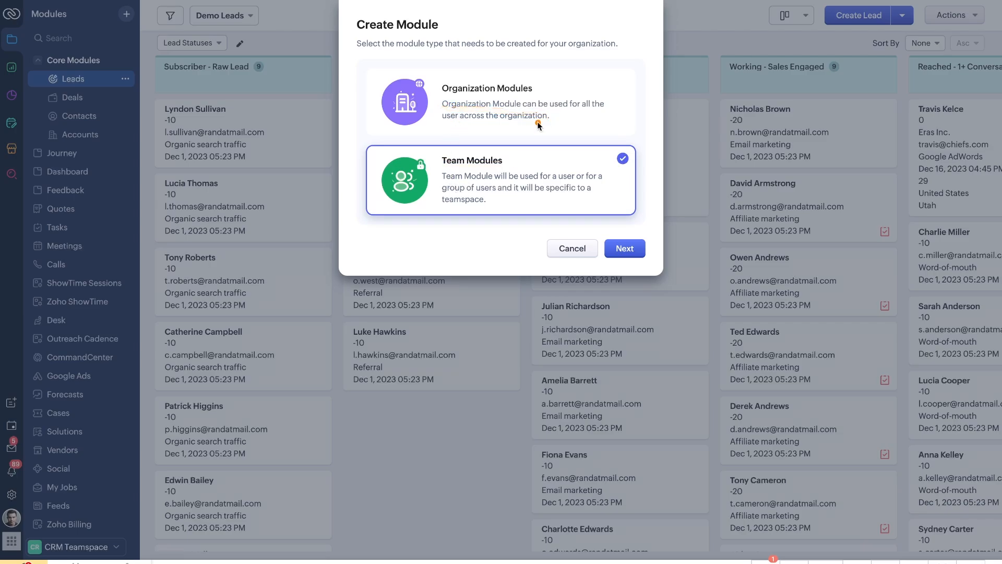
pyautogui.click(566, 246)
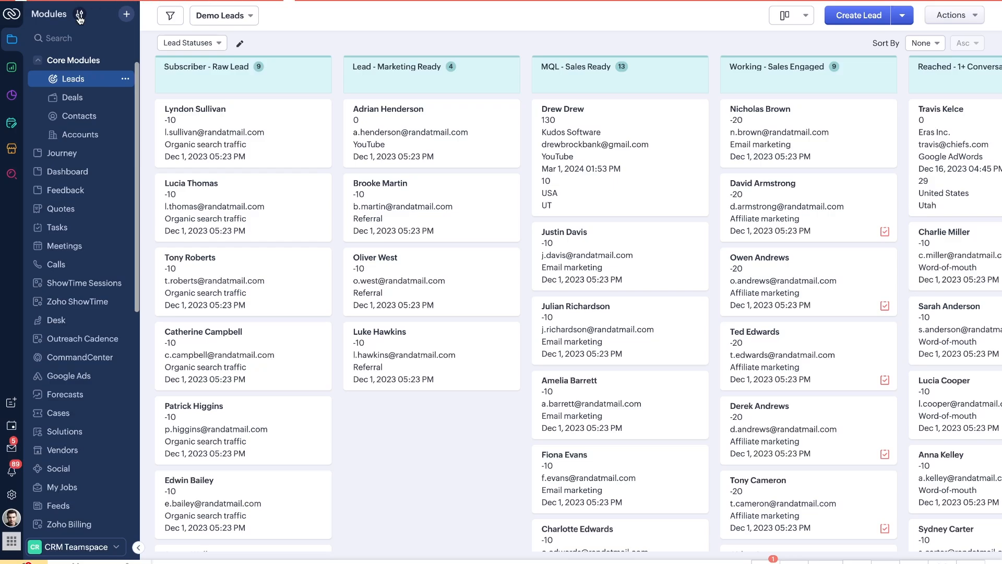
# Open the module management view, cancel it, reopen it and look through its complete module list
pyautogui.click(79, 14)
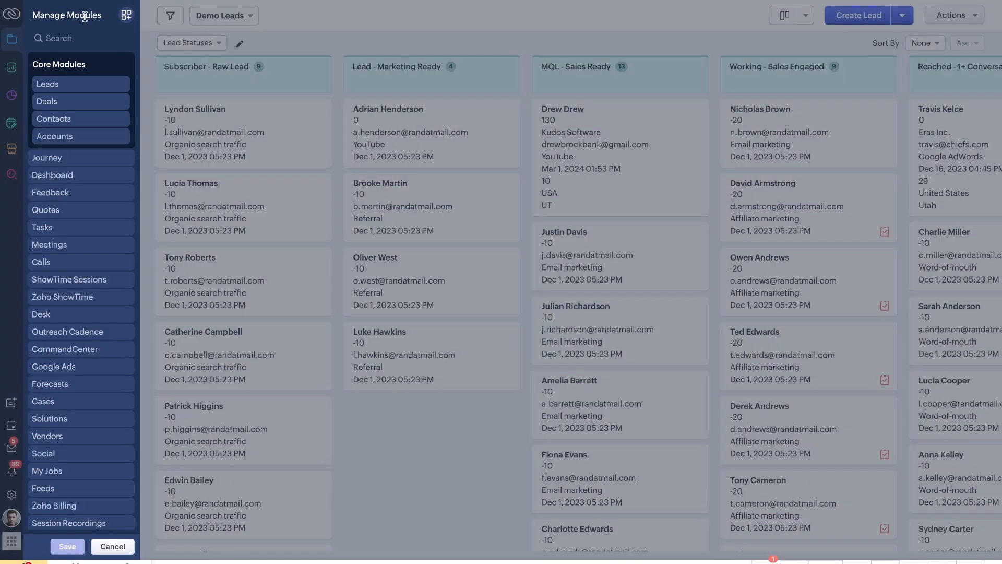
pyautogui.click(111, 545)
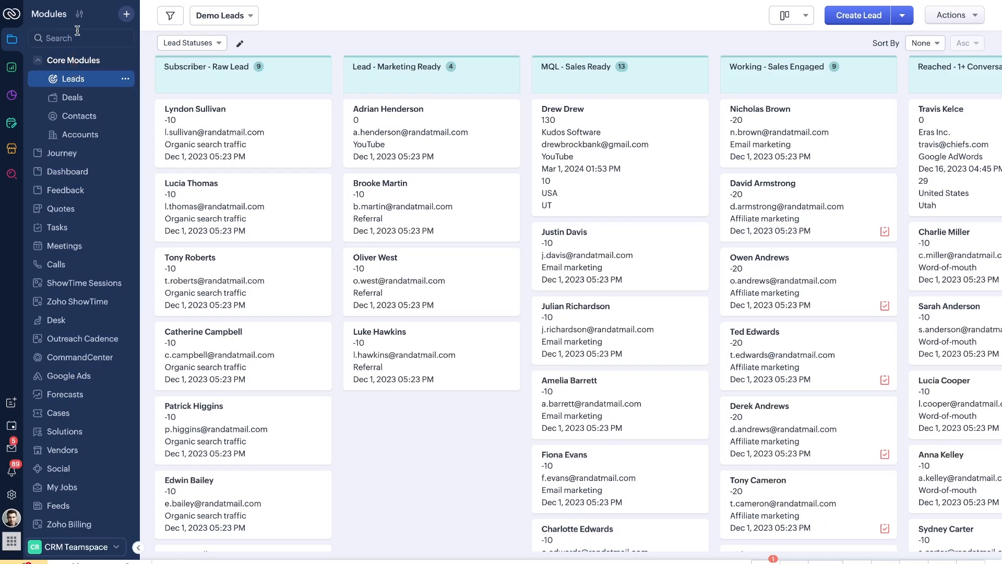
pyautogui.click(79, 14)
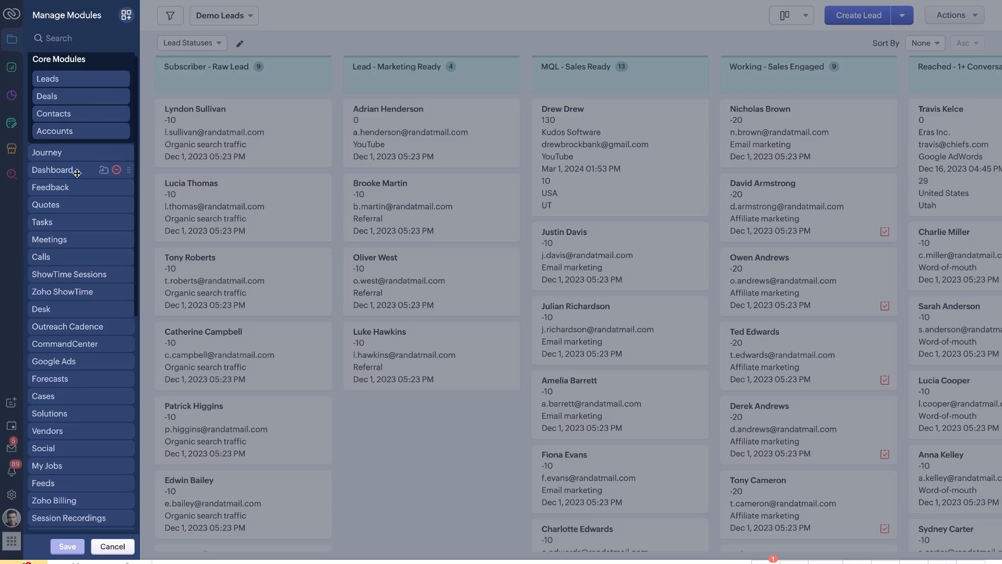
pyautogui.scroll(-10, 78, 172)
pyautogui.scroll(10, 77, 173)
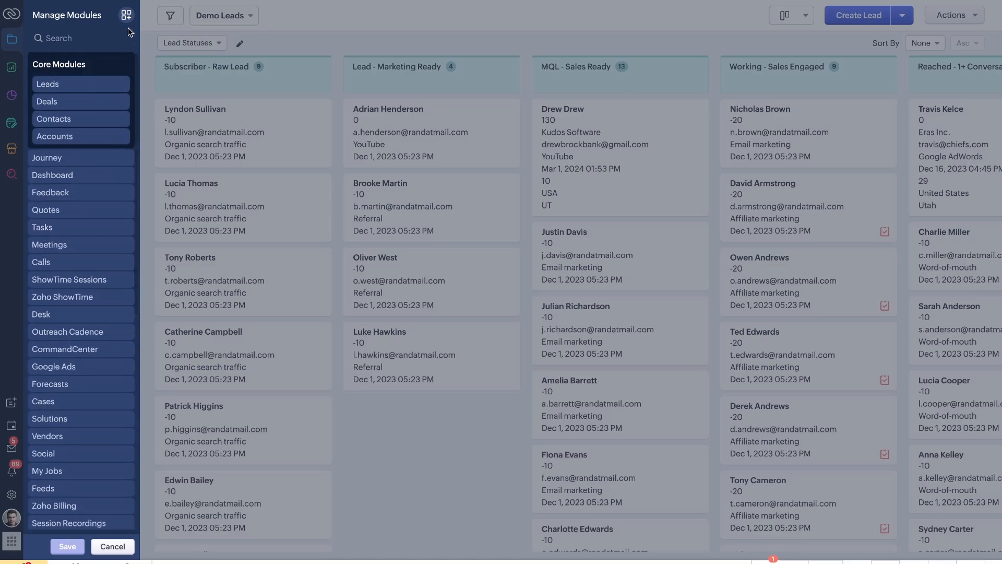
pyautogui.scroll(-5, 75, 164)
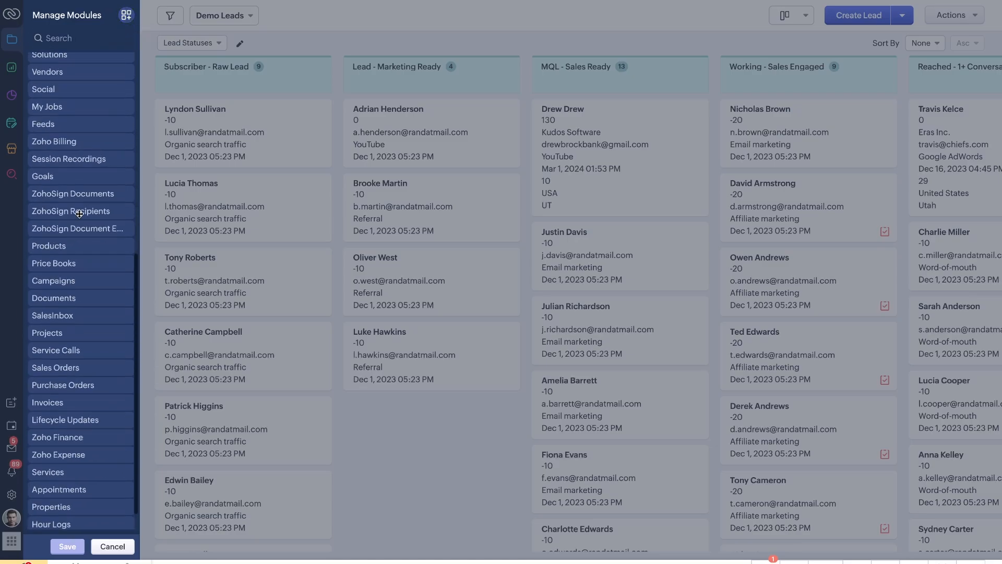
pyautogui.scroll(5, 79, 214)
# Try reordering the Journey module and move the Invoices module above Sales Orders in the managed list
pyautogui.moveTo(78, 162)
pyautogui.mouseDown()
pyautogui.moveTo(78, 331)
pyautogui.moveTo(78, 153)
pyautogui.mouseUp()
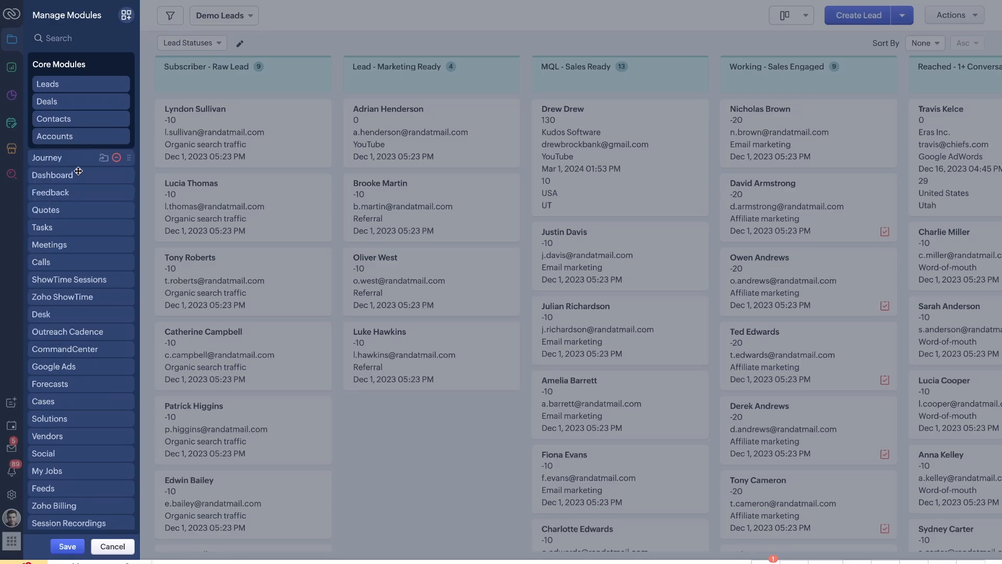
pyautogui.scroll(-5, 105, 331)
pyautogui.moveTo(56, 376); pyautogui.dragTo(62, 345)
pyautogui.scroll(10, 82, 307)
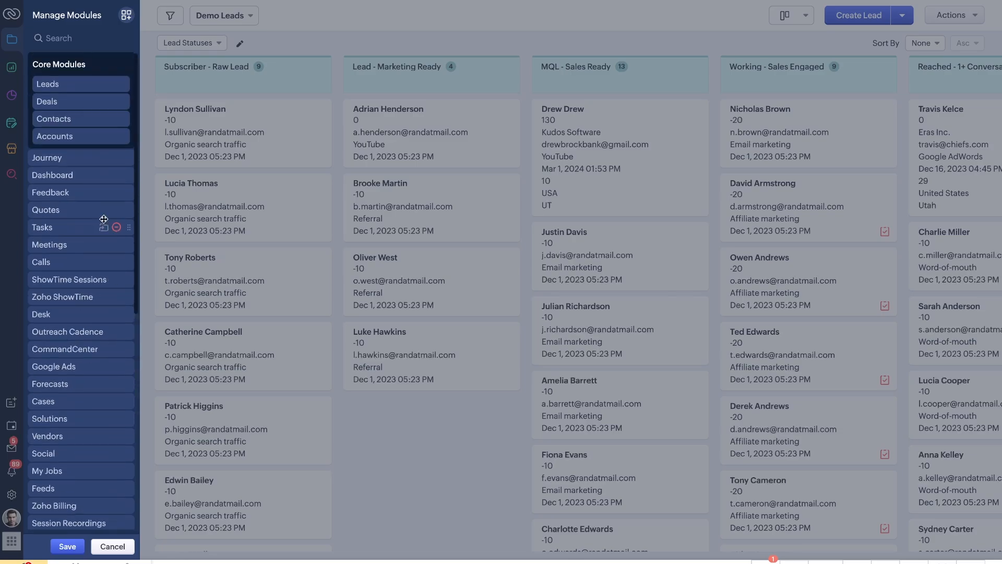
# Open the folder move options for the Journey module, select the Core Modules folder and cancel the move
pyautogui.click(103, 158)
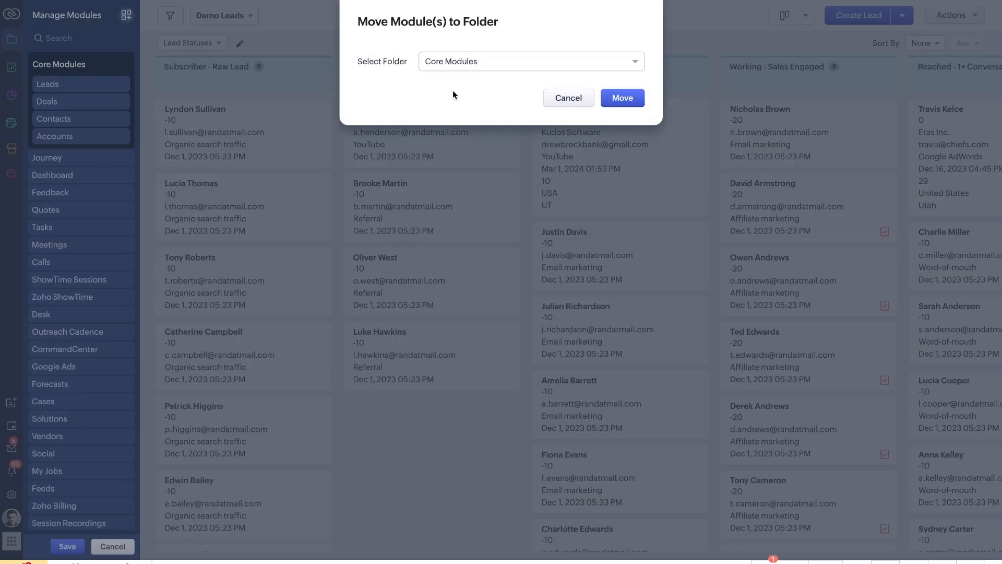
pyautogui.click(475, 62)
pyautogui.click(511, 109)
pyautogui.click(570, 100)
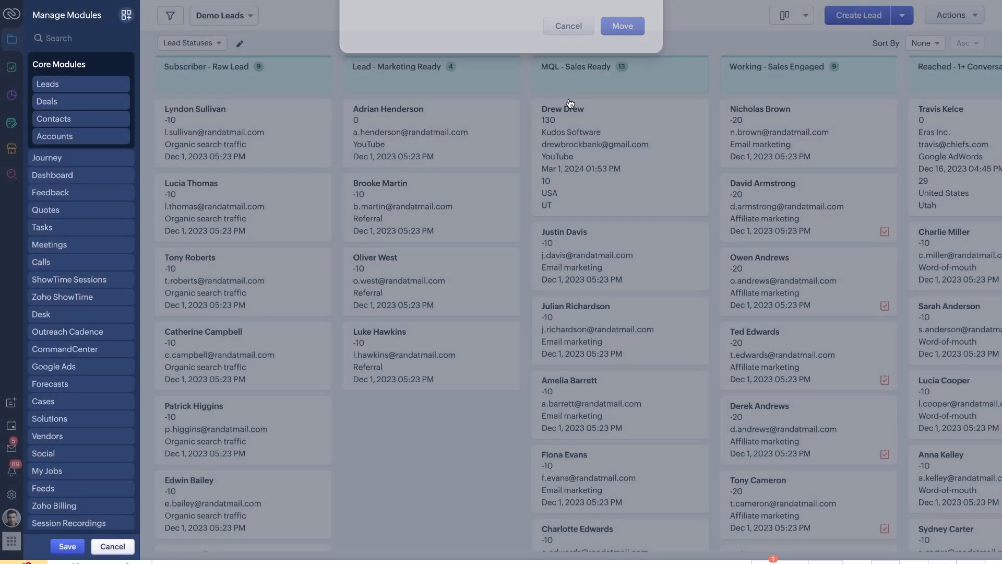
# Look over the rearranged module list and leave module management without saving the changes
pyautogui.scroll(-7, 84, 239)
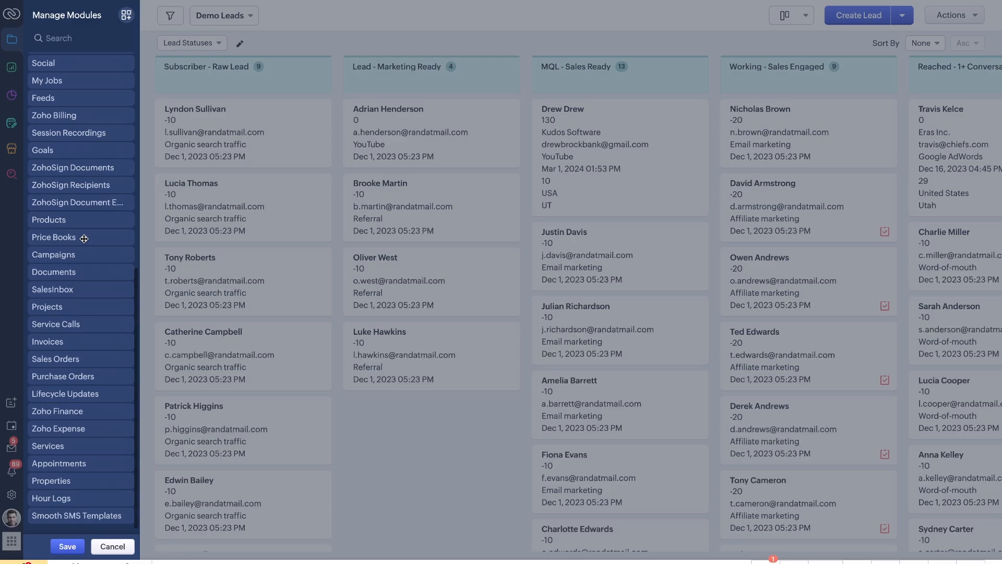
pyautogui.scroll(7, 84, 238)
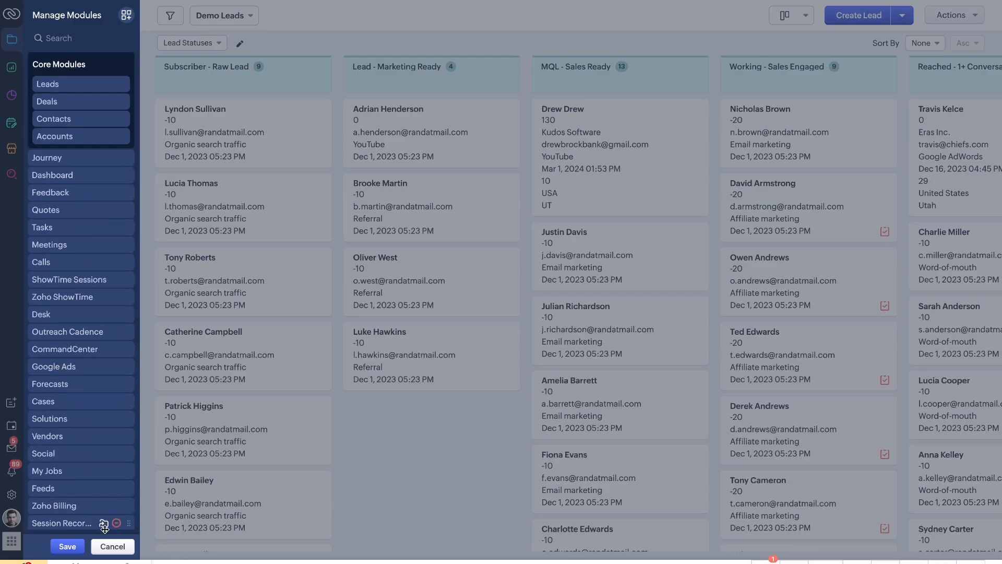
pyautogui.click(113, 546)
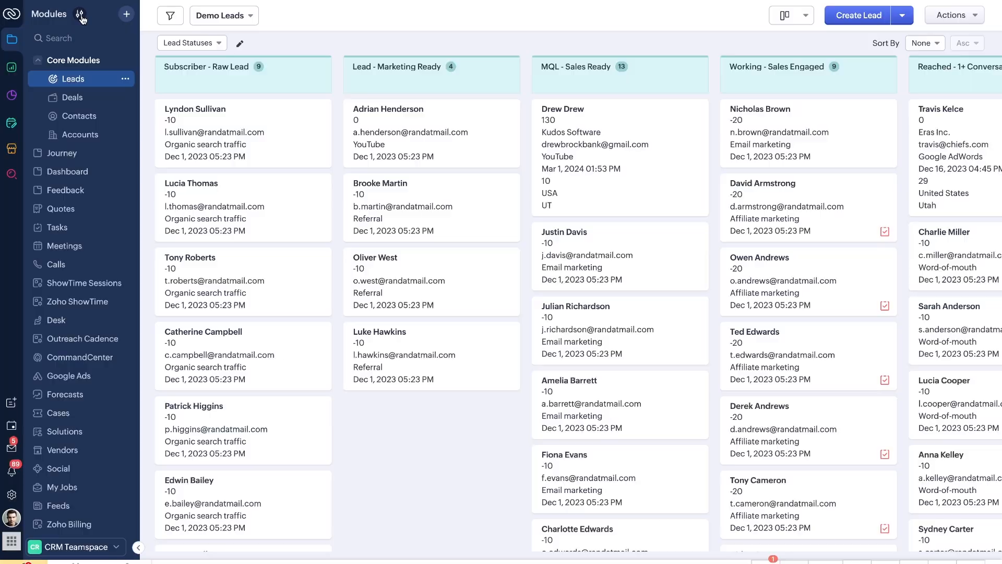
# Open module management, select the Home module among the modules available to add, and cancel adding it
pyautogui.click(80, 15)
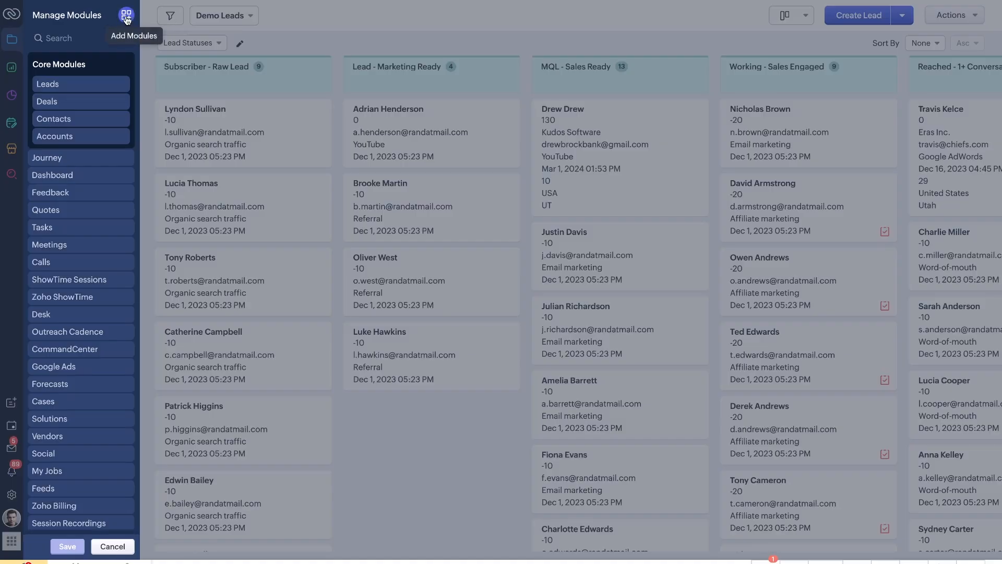
pyautogui.click(126, 16)
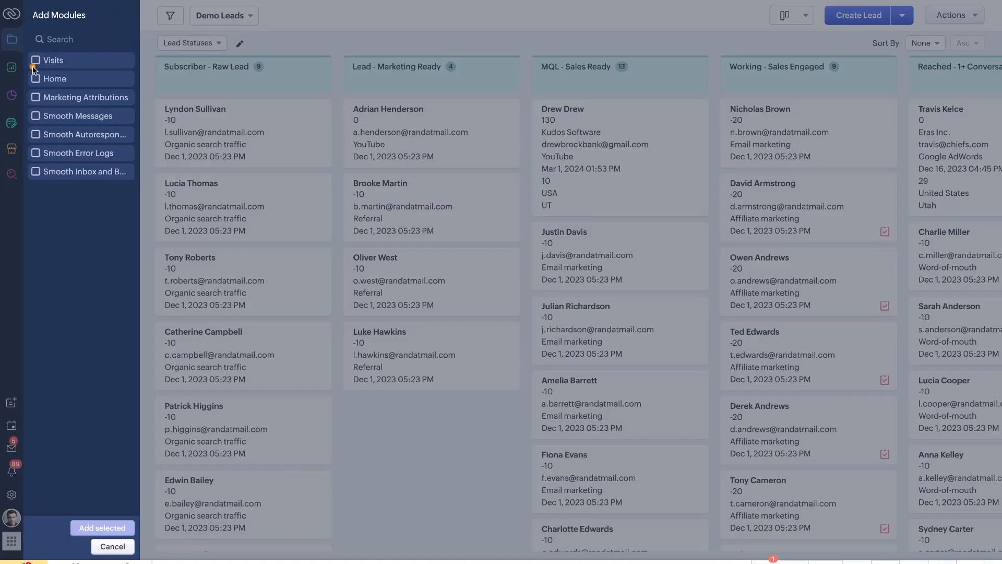
pyautogui.click(47, 78)
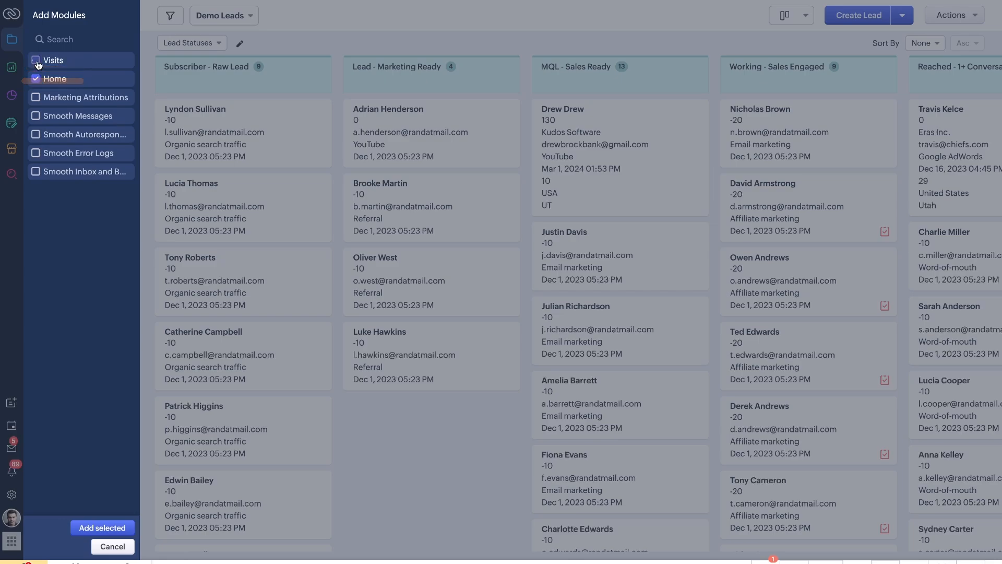
pyautogui.click(113, 547)
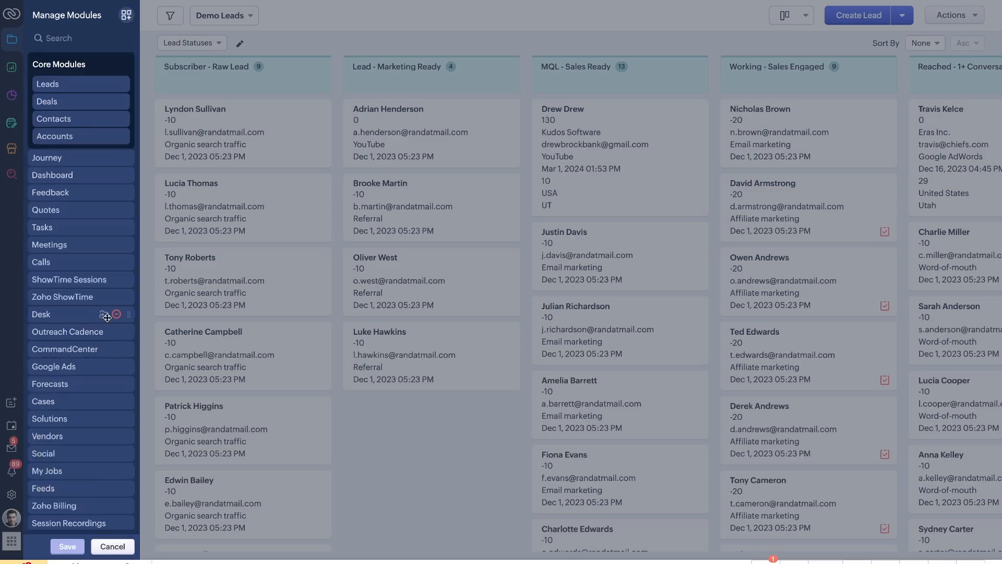
# Look through the managed module list, leave it without saving, and repeat opening and cancelling module management once
pyautogui.scroll(-8, 77, 206)
pyautogui.scroll(8, 74, 199)
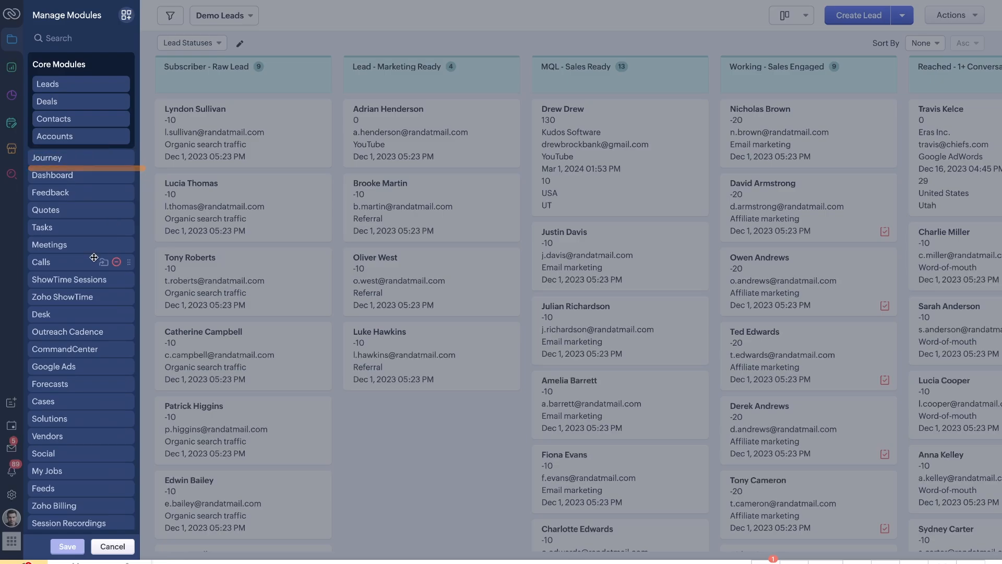
pyautogui.click(113, 546)
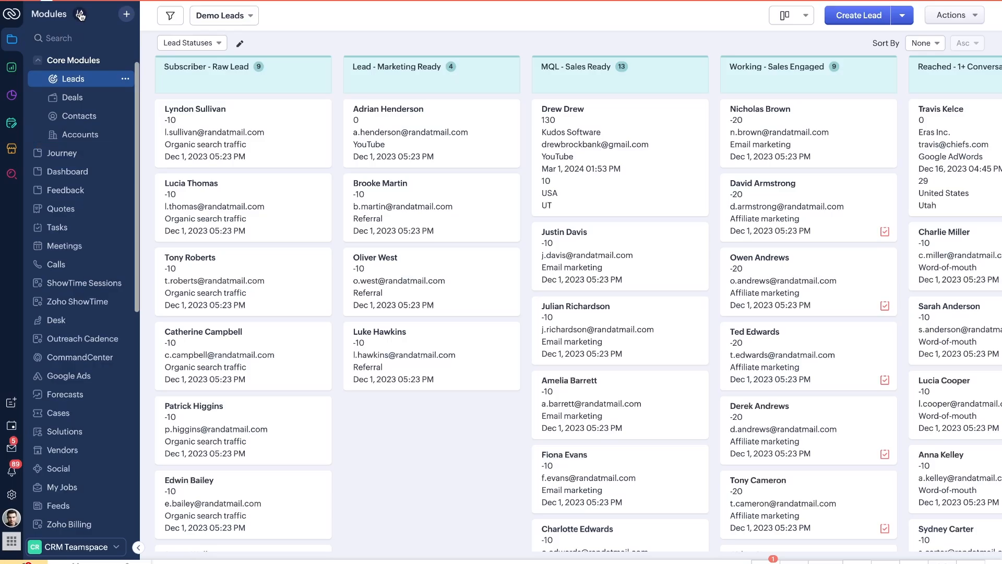
pyautogui.click(78, 15)
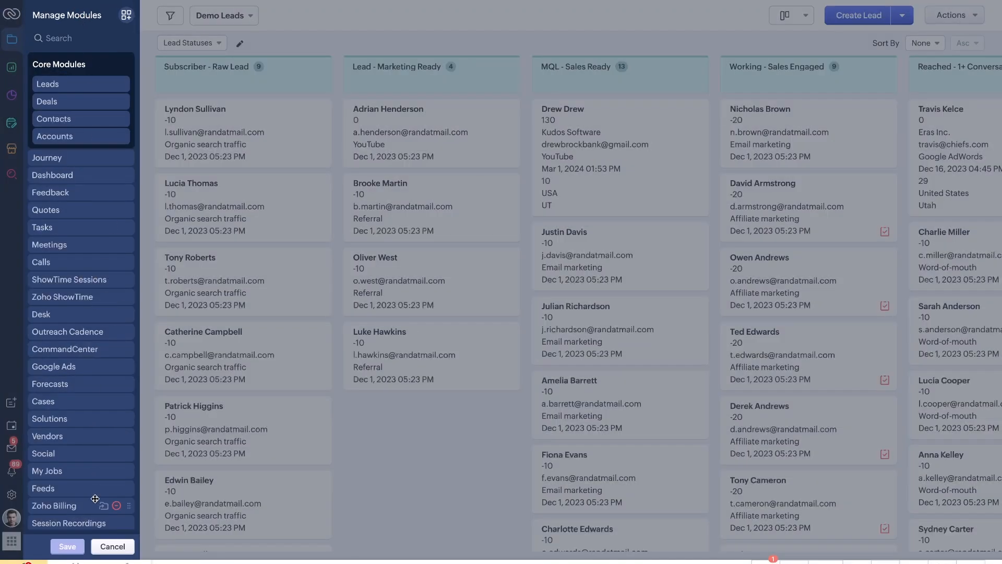
pyautogui.click(103, 549)
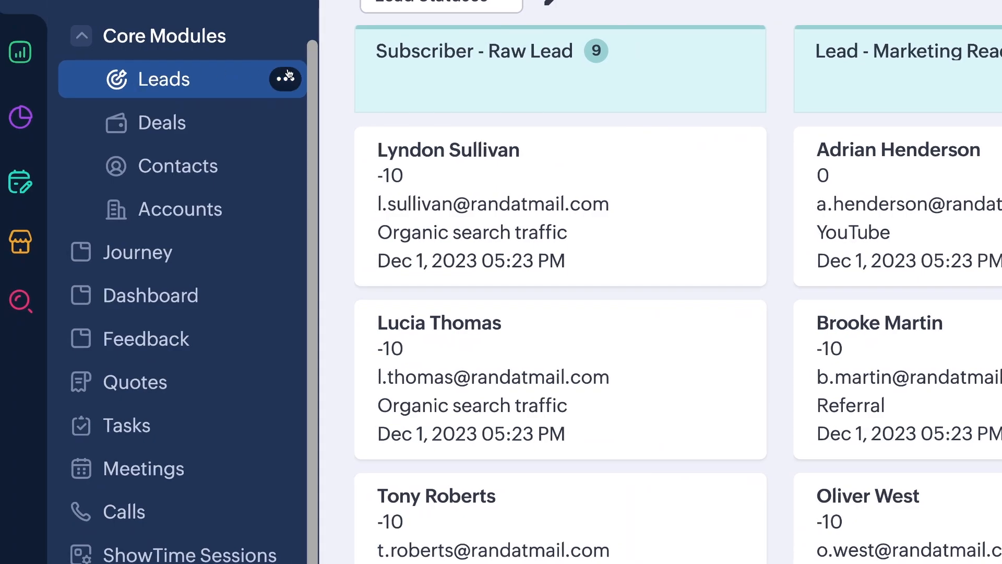
# Open the Dashboard module and look through the modules listed around it
pyautogui.scroll(-3, 282, 98)
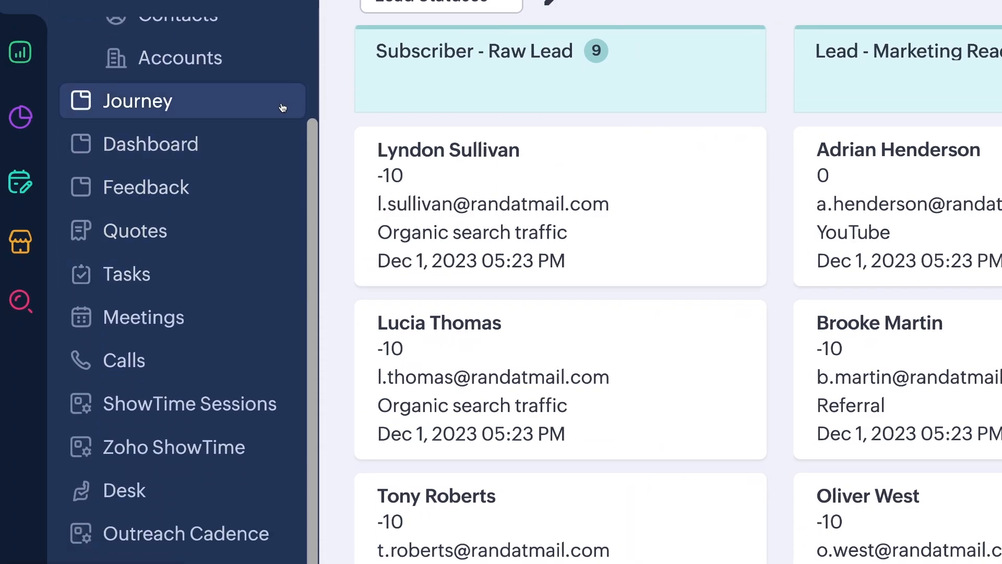
pyautogui.click(265, 154)
pyautogui.scroll(-2, 266, 183)
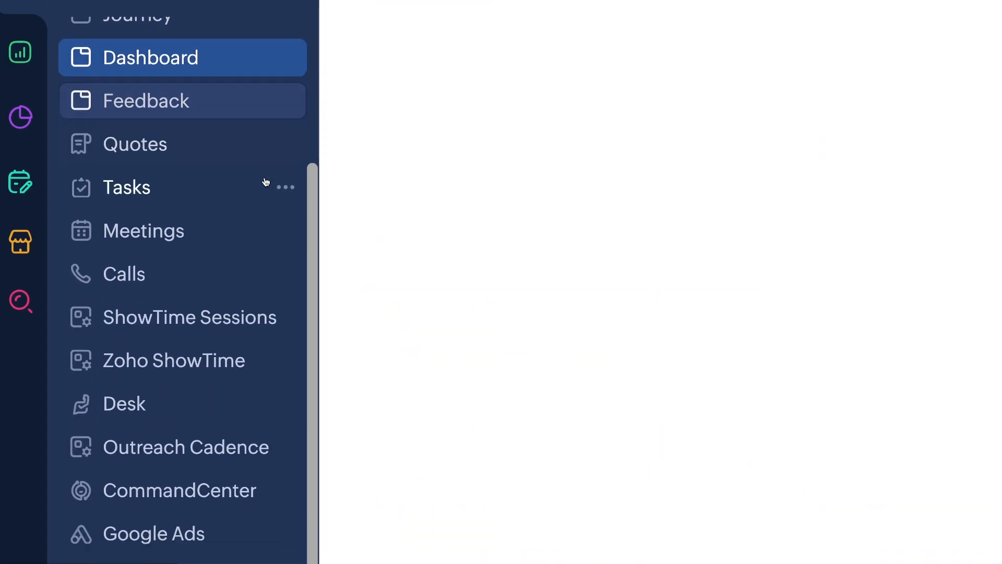
pyautogui.scroll(-2, 266, 180)
pyautogui.scroll(8, 266, 182)
pyautogui.scroll(-4, 257, 191)
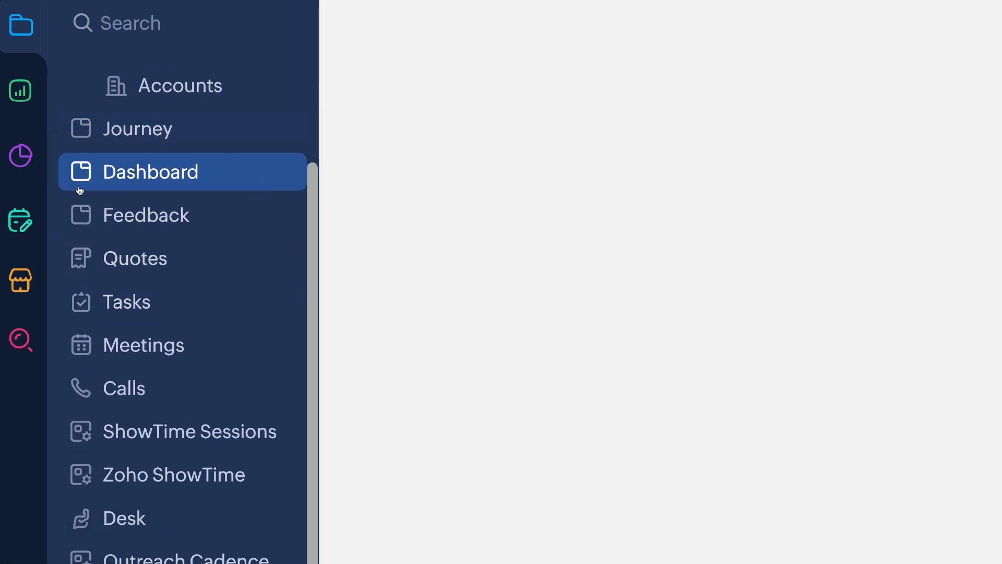
# Open the Tasks module's options and review its customization, rule, automation and Manage & Share entries, reopening the options once
pyautogui.moveTo(284, 262)
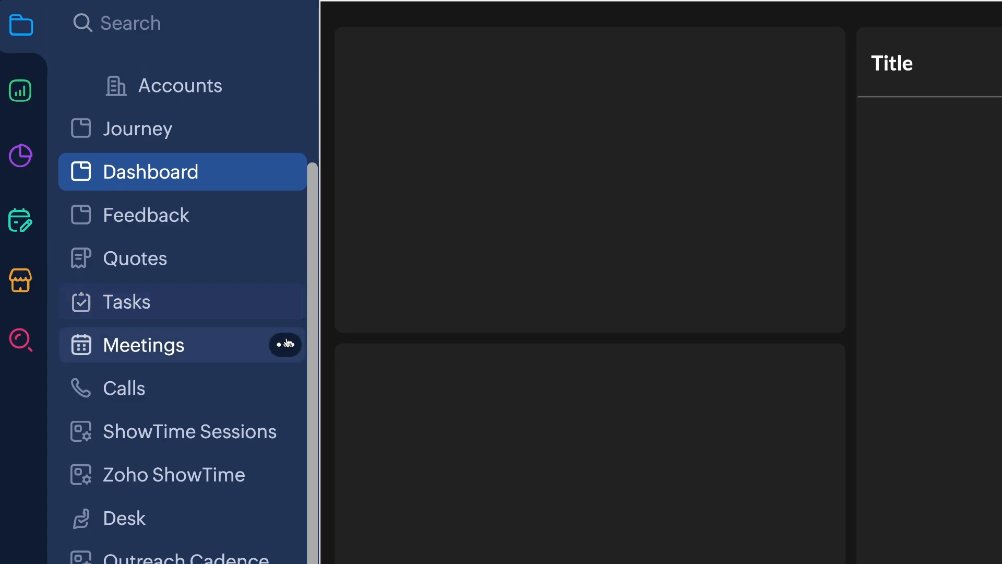
pyautogui.click(286, 304)
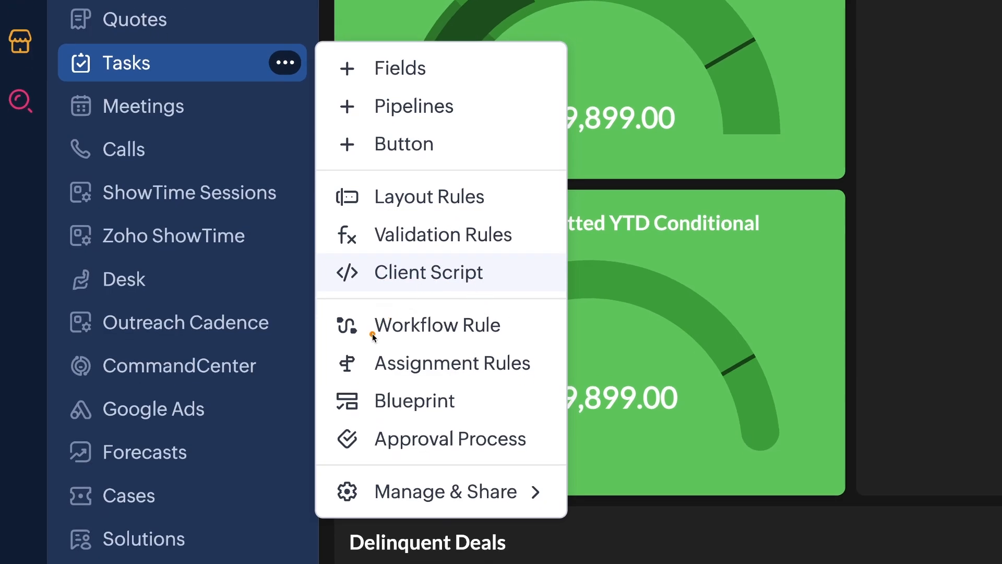
pyautogui.click(460, 198)
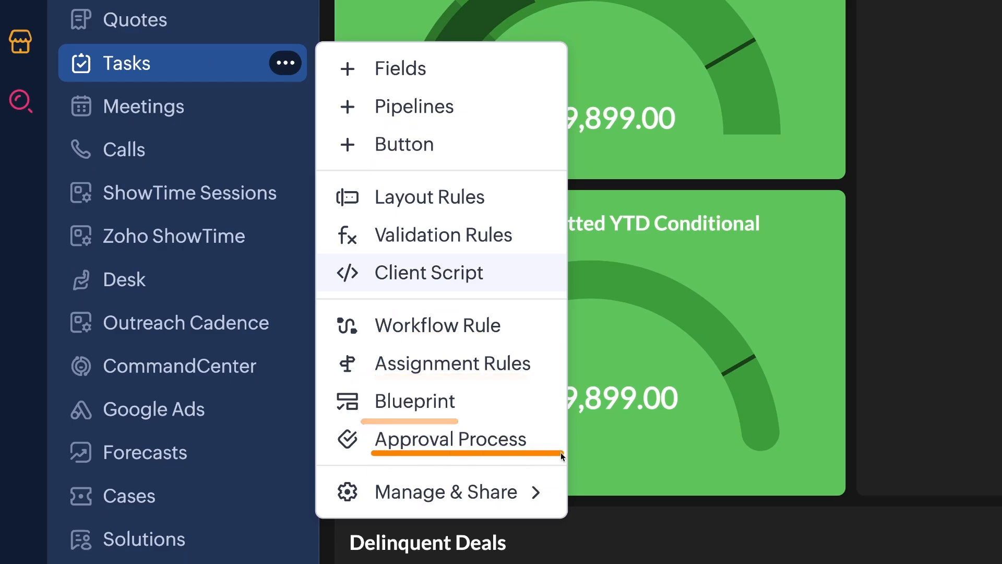
pyautogui.moveTo(496, 502)
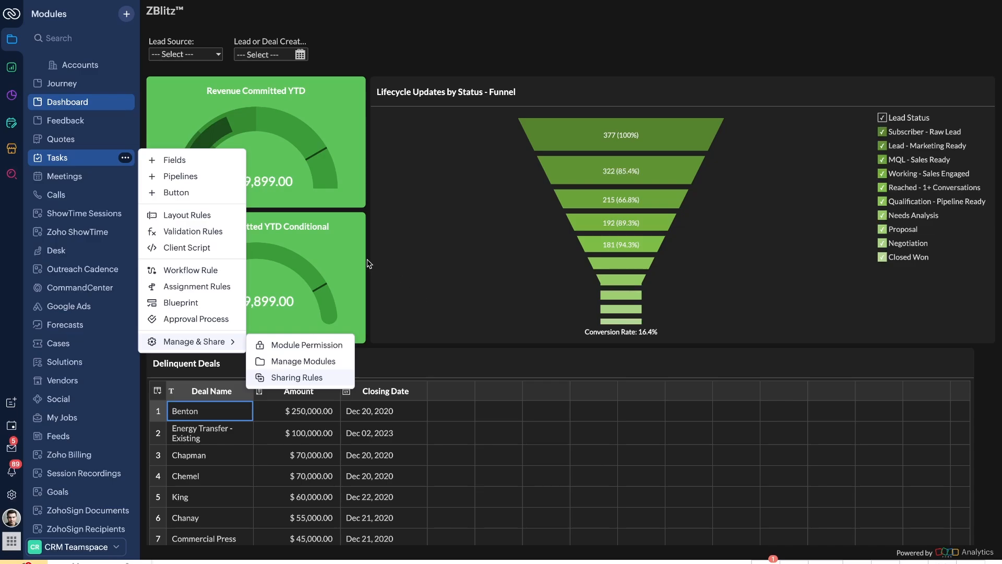
pyautogui.scroll(2, 66, 76)
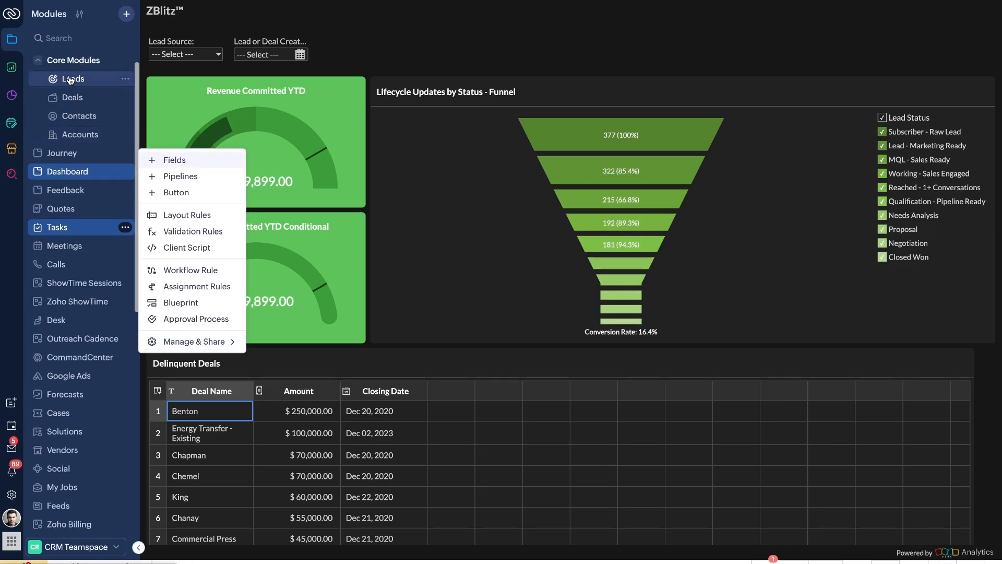
pyautogui.click(126, 227)
pyautogui.click(126, 227)
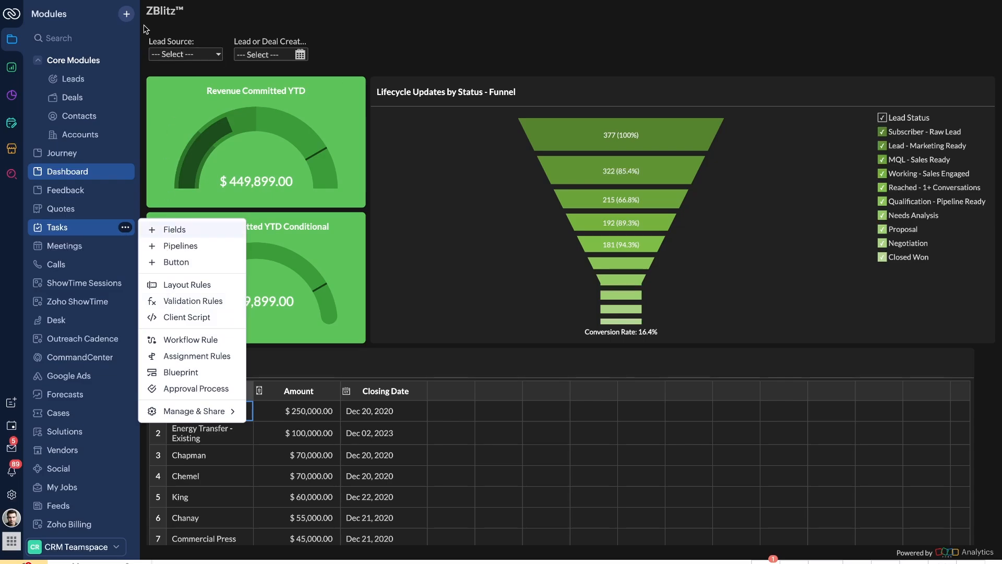
# Search the module list for "gl" and clear the search
pyautogui.click(63, 42)
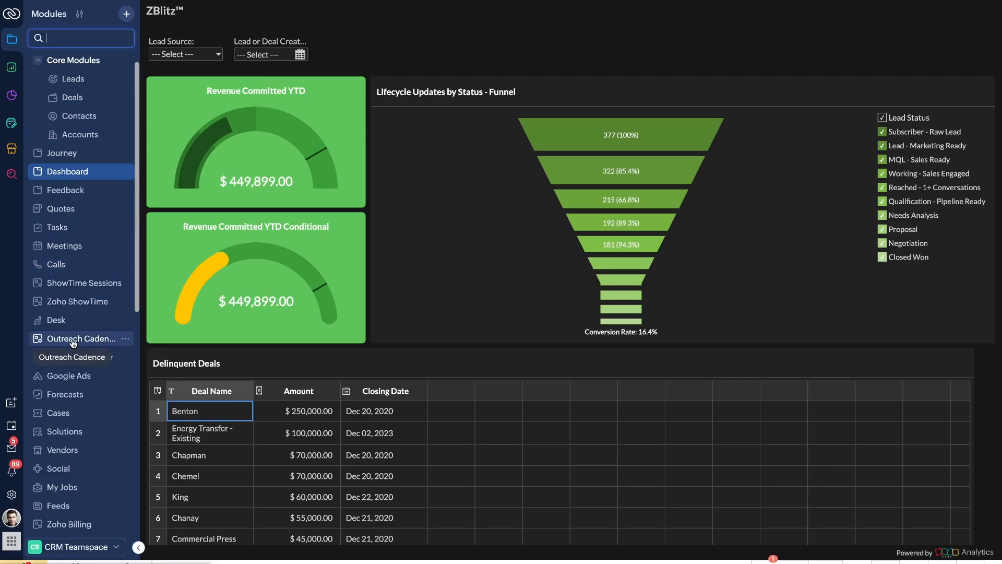
pyautogui.write('gl')
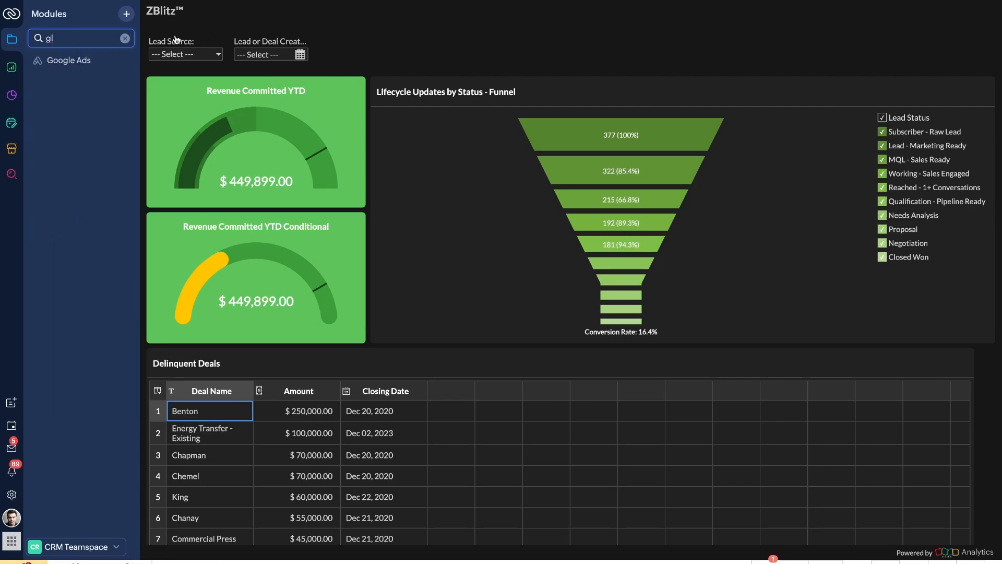
pyautogui.click(130, 40)
pyautogui.click(290, 31)
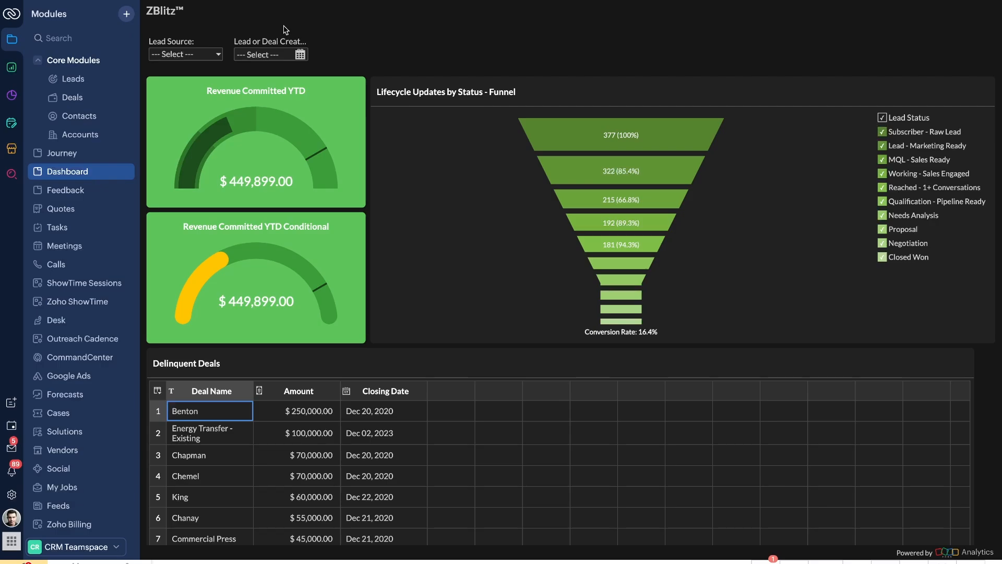
# Open the Quotes module and go back to the previous page
pyautogui.click(61, 208)
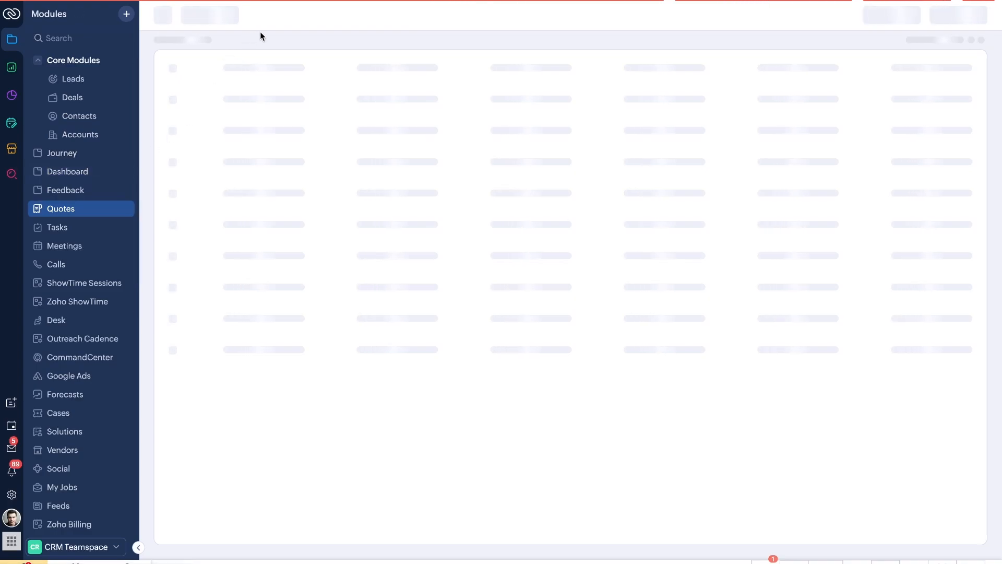
pyautogui.press('super+bracketleft')
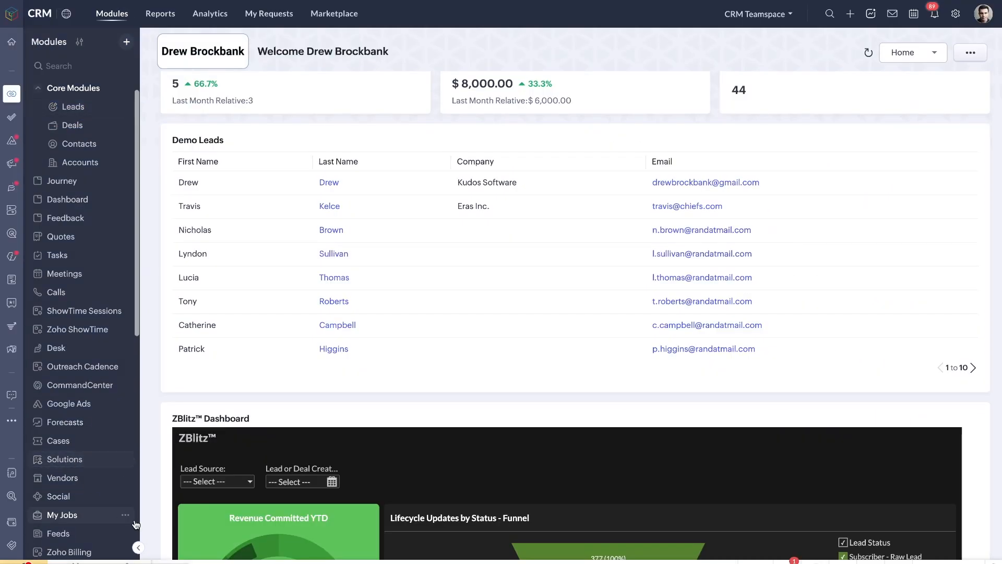
# Collapse and expand the module sidebar twice on the CRM home page
pyautogui.click(139, 548)
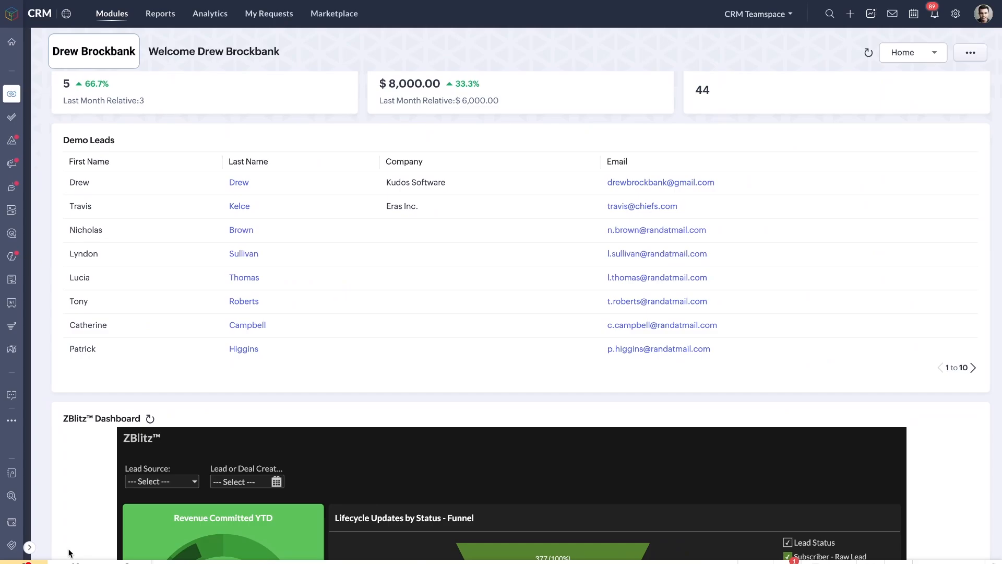
pyautogui.click(30, 549)
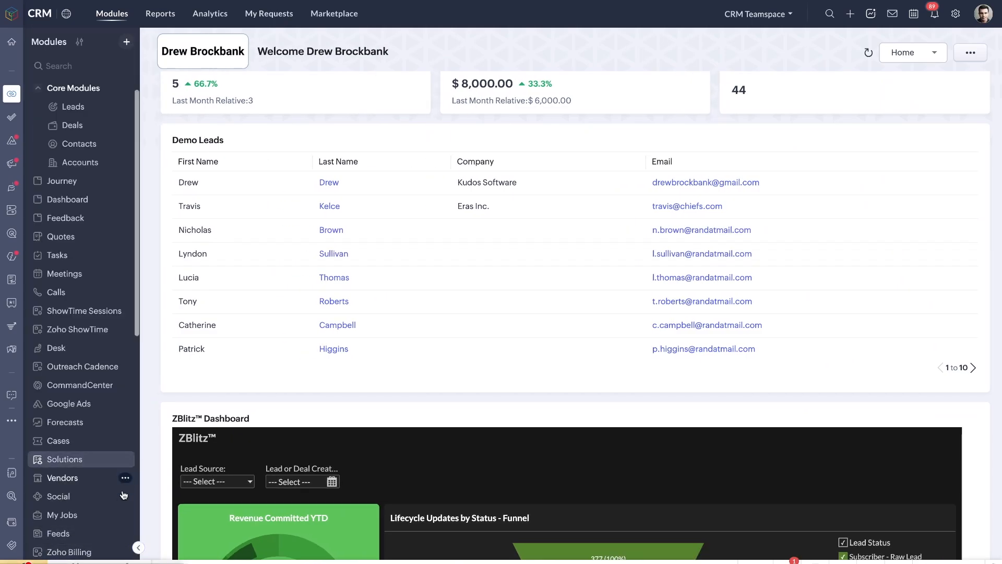
pyautogui.click(138, 547)
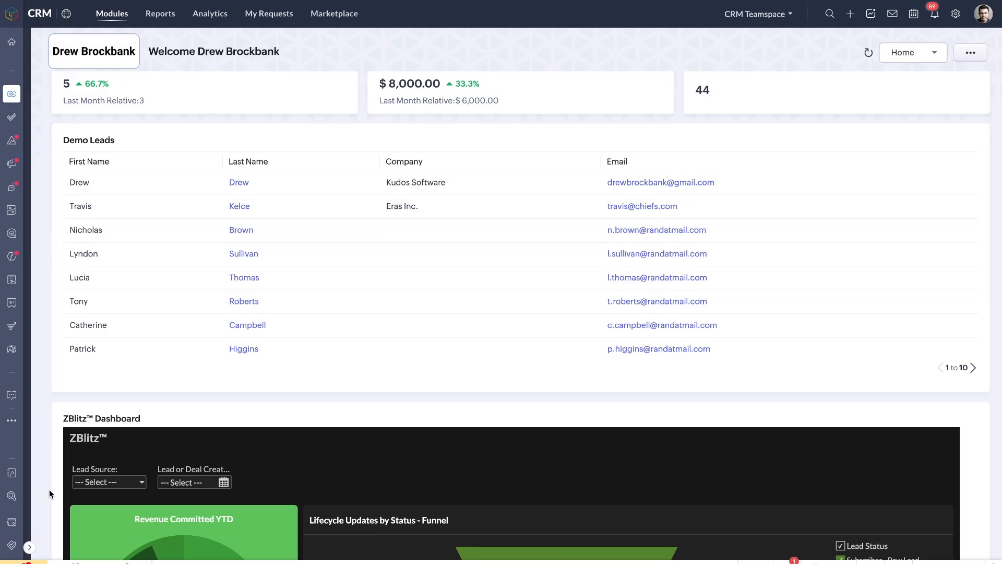
pyautogui.click(29, 546)
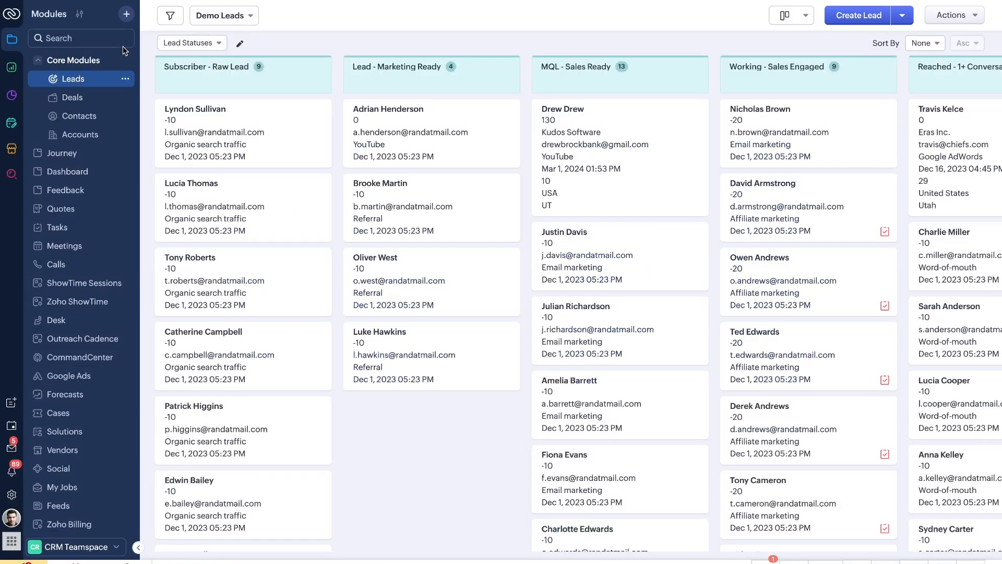
# Collapse the module sidebar beside the Demo Leads board, expand it again and reload the page
pyautogui.moveTo(125, 30)
pyautogui.mouseDown()
pyautogui.moveTo(16, 32)
pyautogui.moveTo(107, 76)
pyautogui.moveTo(101, 59)
pyautogui.mouseUp()
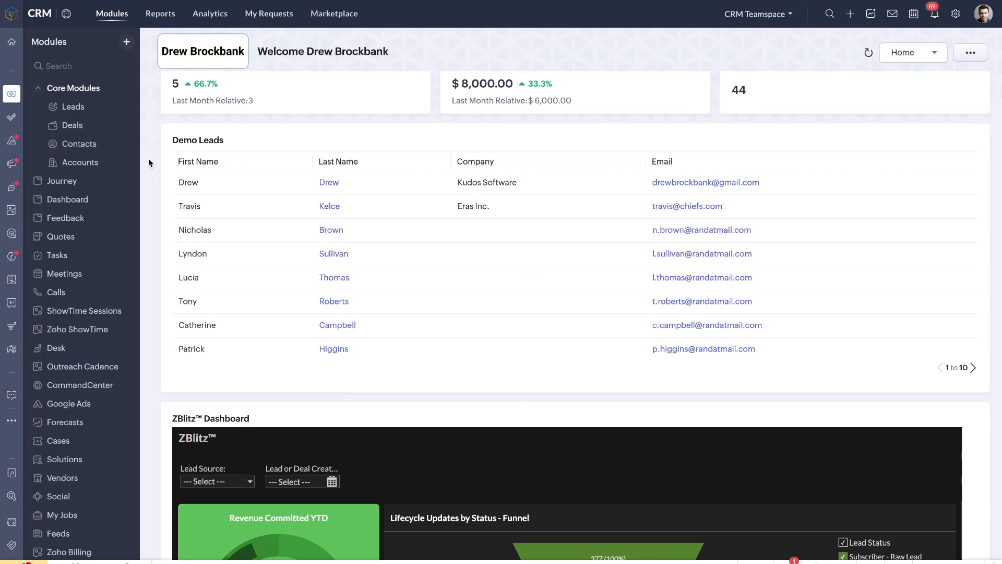
pyautogui.scroll(-4, 83, 290)
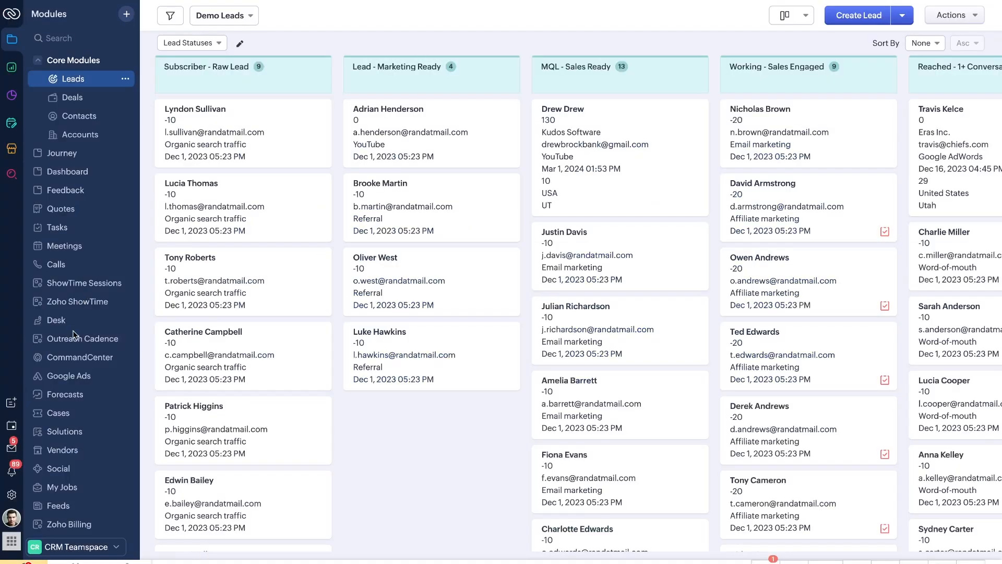
pyautogui.click(137, 544)
pyautogui.click(136, 546)
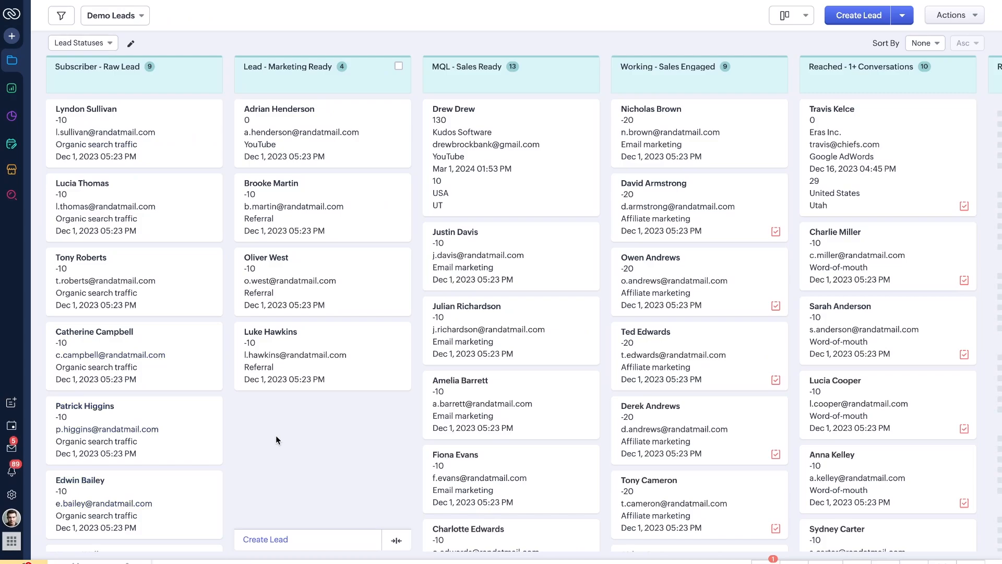
pyautogui.click(31, 547)
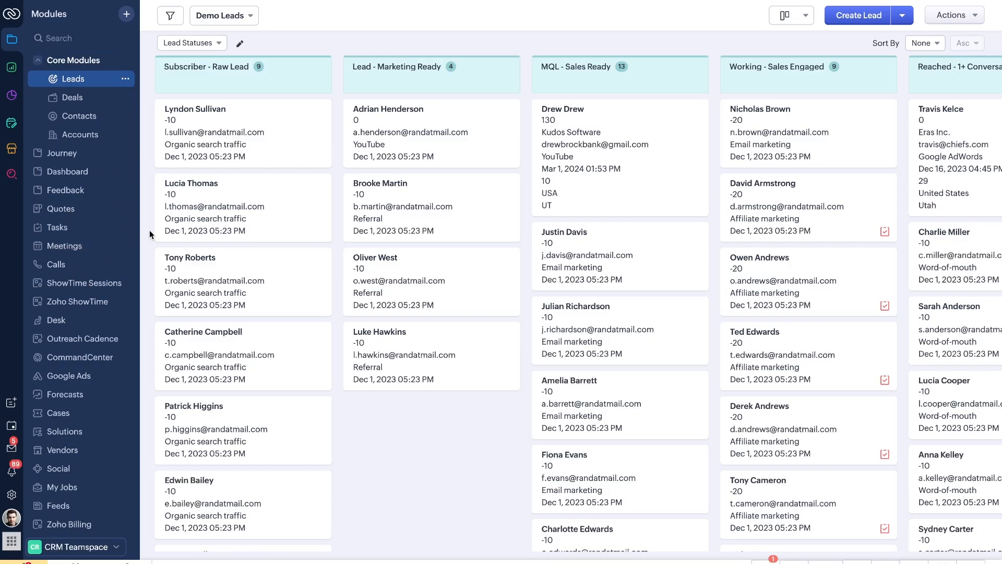
pyautogui.press('F5')
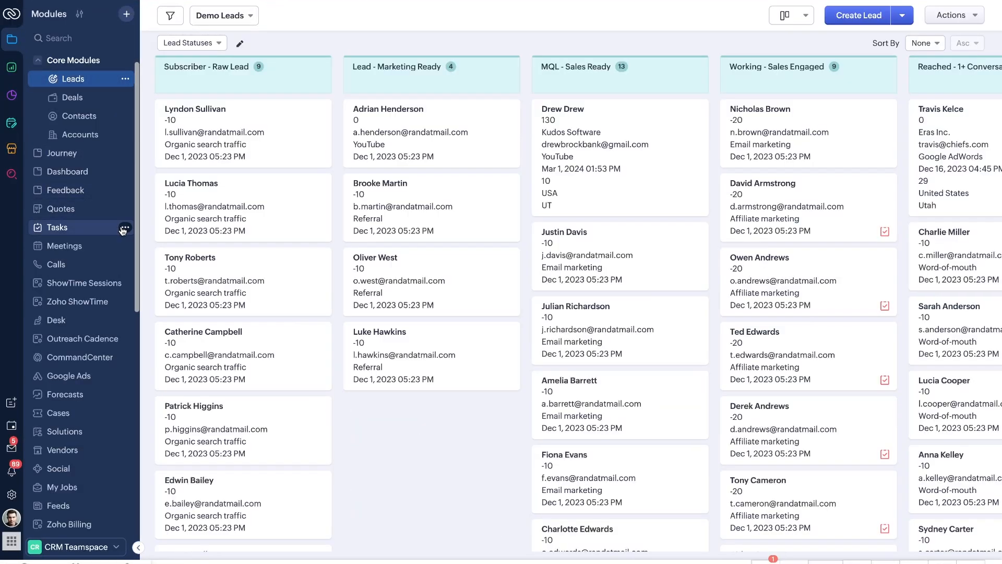
# Review the Tasks module's options and the list of available teamspaces
pyautogui.click(124, 228)
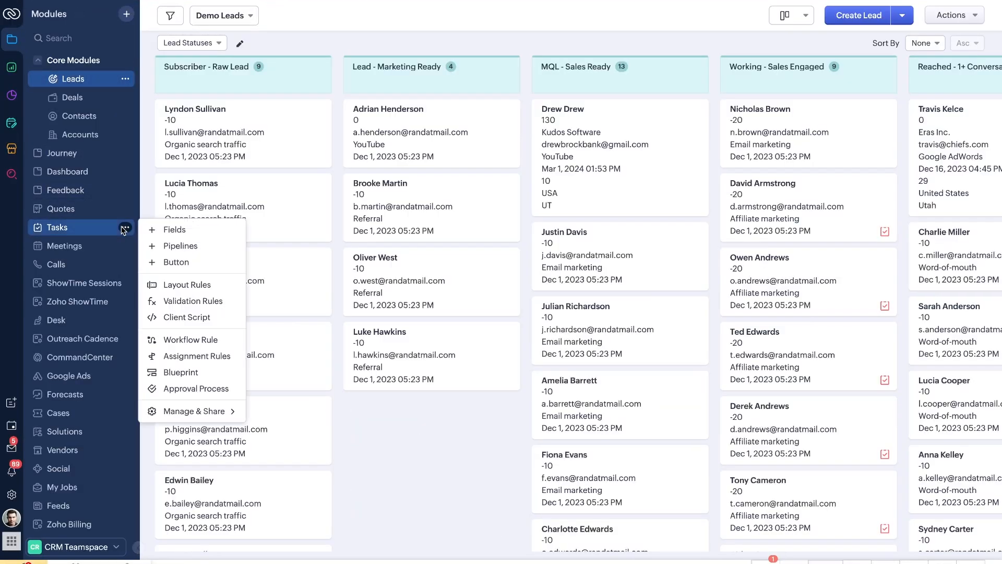
pyautogui.moveTo(191, 221)
pyautogui.mouseDown()
pyautogui.moveTo(142, 220)
pyautogui.moveTo(137, 386)
pyautogui.moveTo(230, 423)
pyautogui.moveTo(234, 245)
pyautogui.mouseUp()
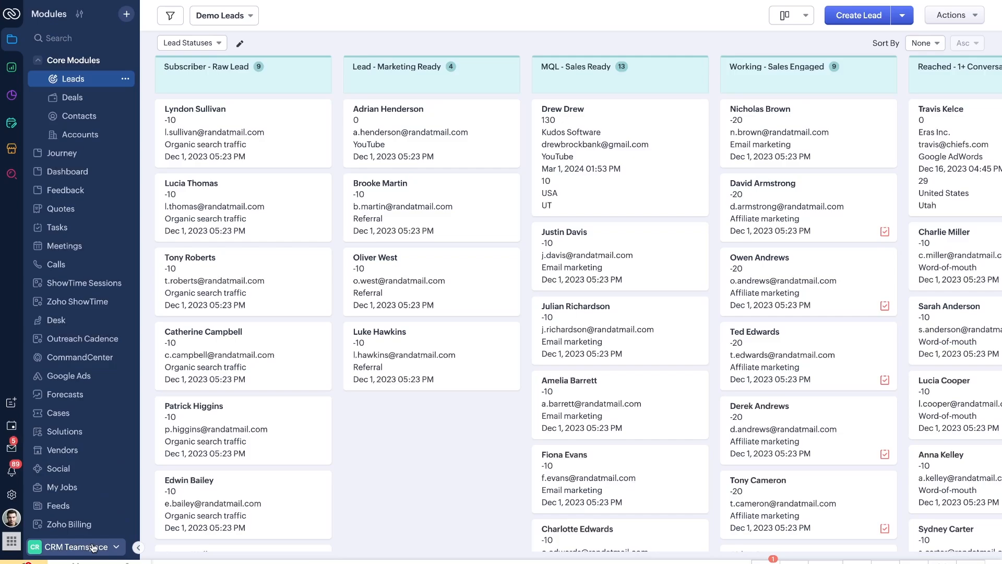
pyautogui.click(93, 547)
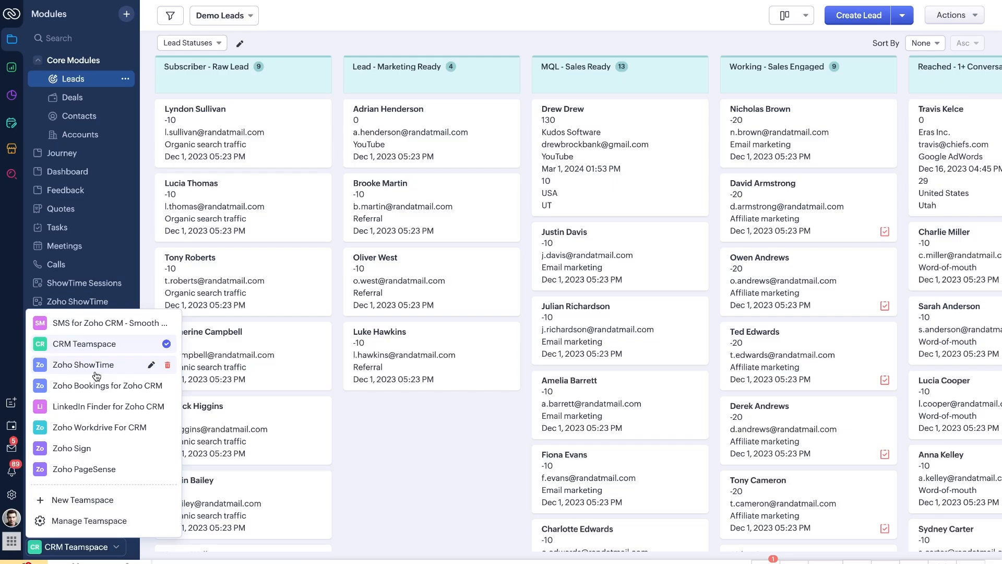
pyautogui.moveTo(40, 354); pyautogui.dragTo(116, 356)
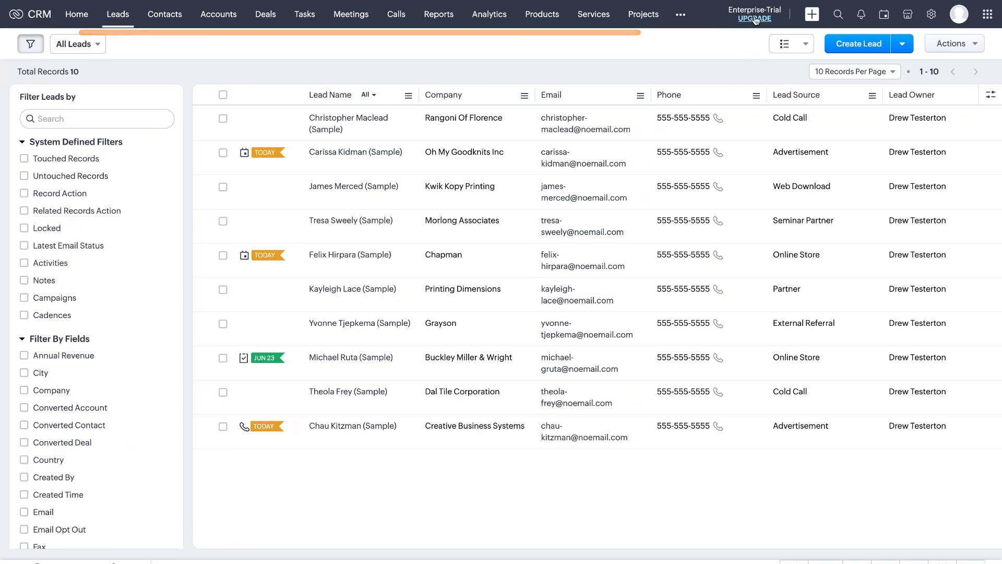
# Show the additional modules hidden behind the classic navigation bar above the Leads list
pyautogui.click(684, 20)
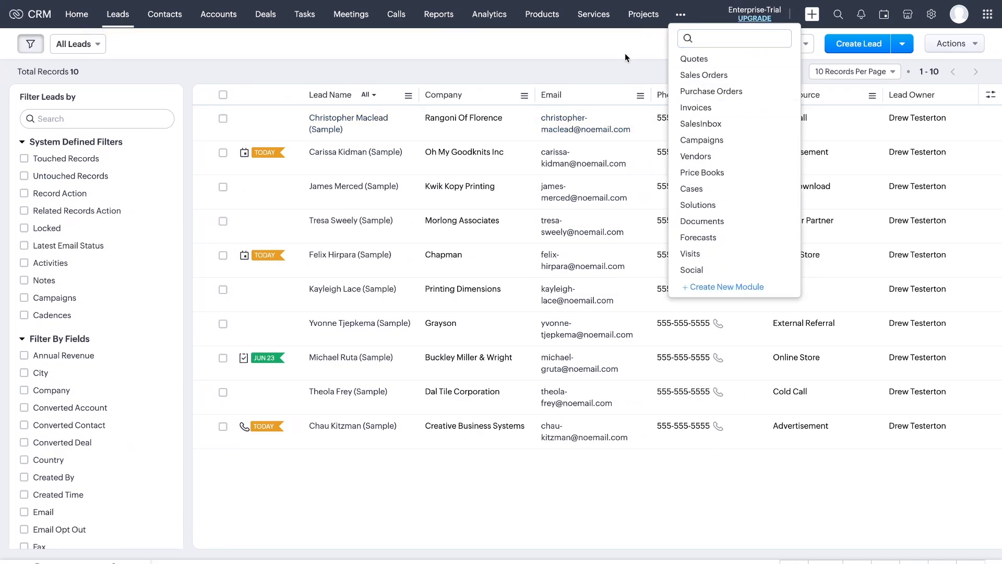
pyautogui.moveTo(788, 8); pyautogui.dragTo(696, 5)
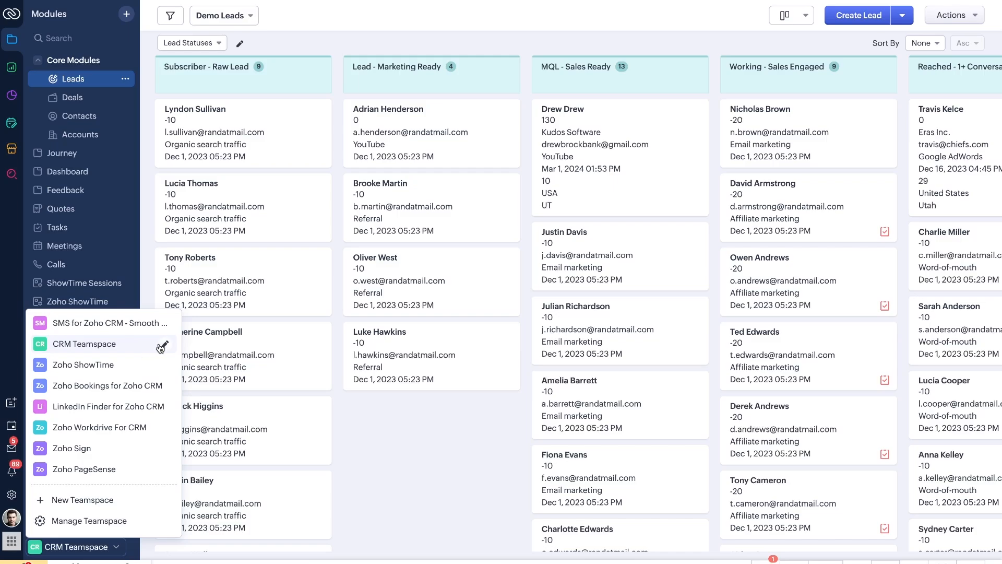
# Open teamspace management, bring up the default CRM Teamspace for editing and examine its modules and permission settings
pyautogui.click(120, 520)
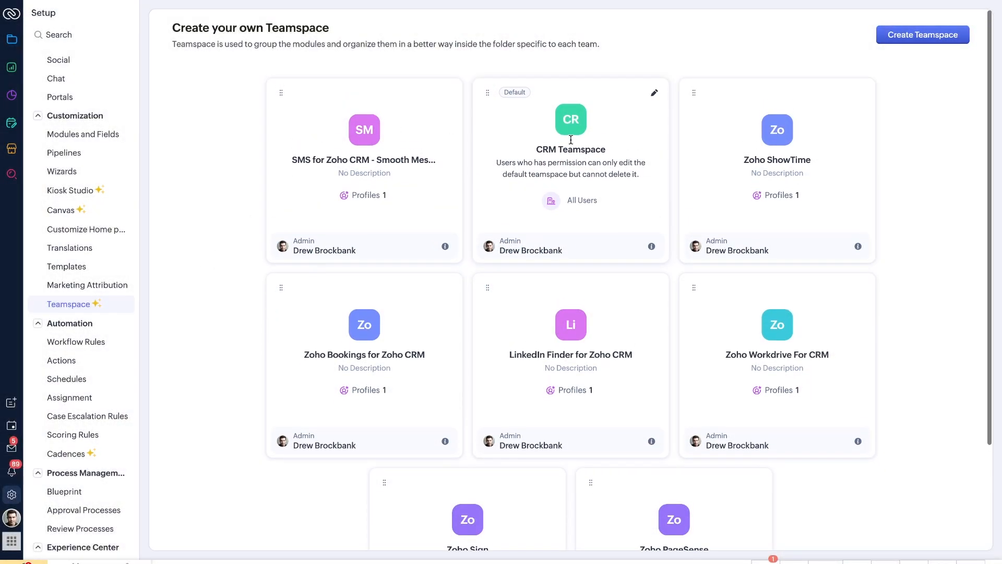
pyautogui.moveTo(167, 41); pyautogui.dragTo(382, 42)
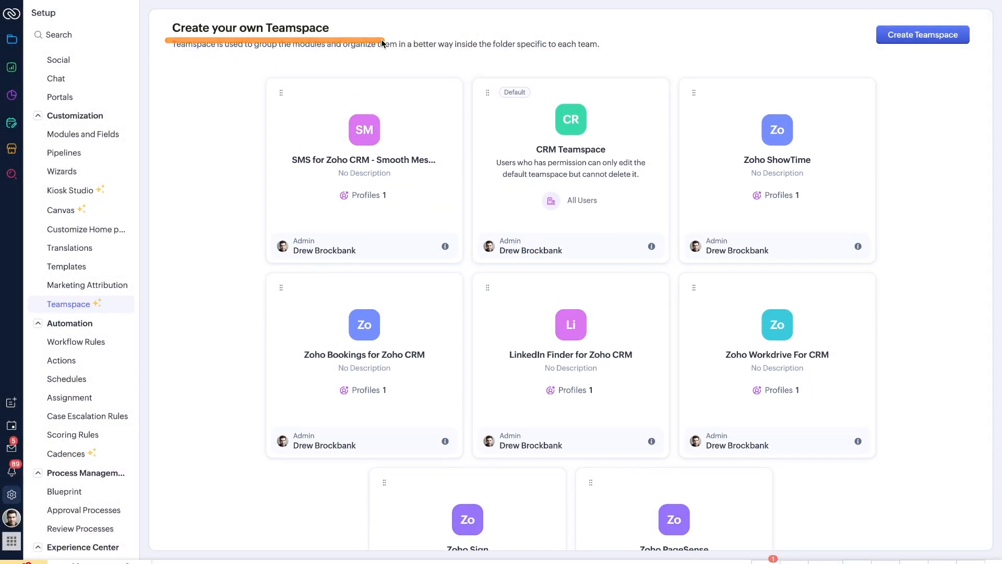
pyautogui.click(654, 93)
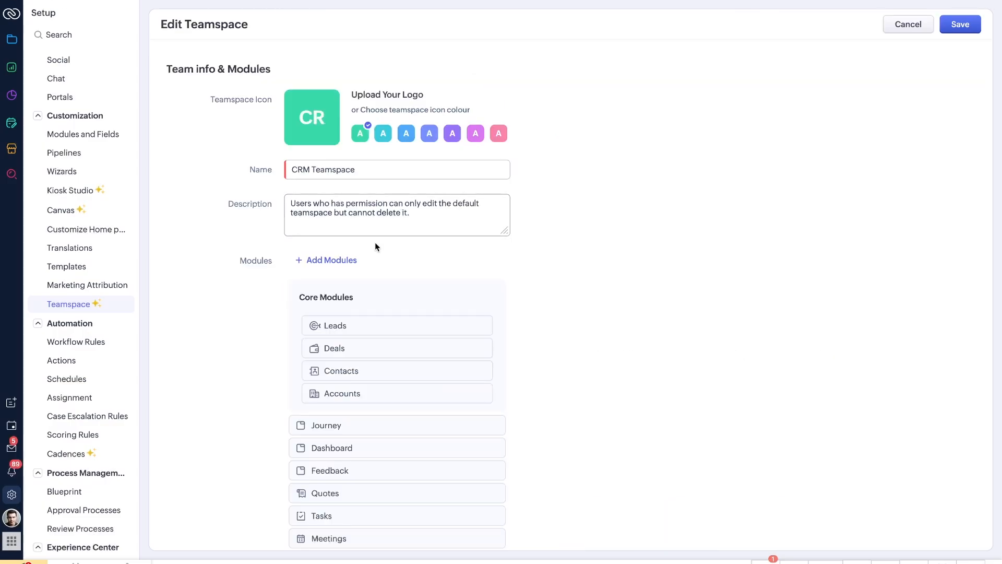
pyautogui.scroll(-3, 375, 242)
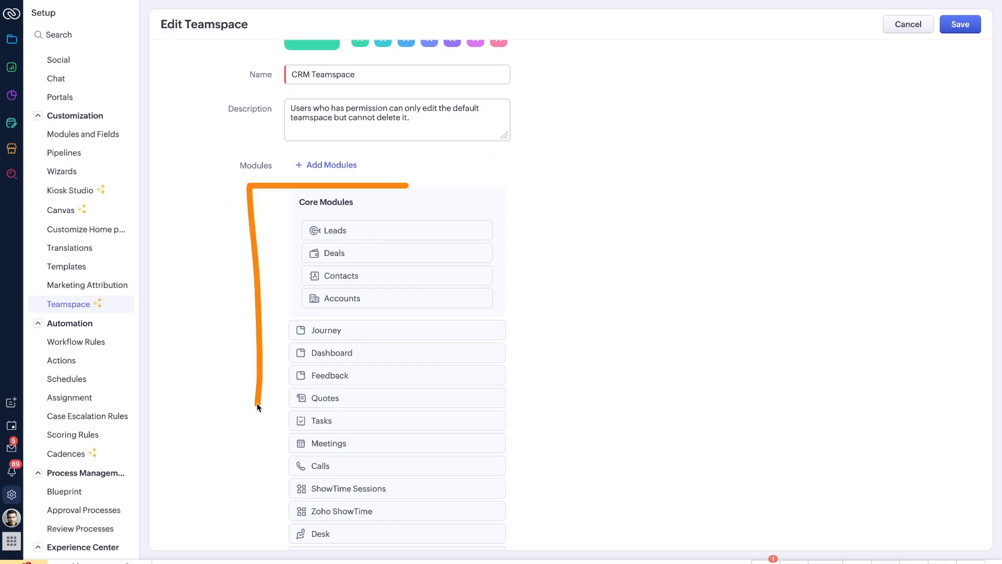
pyautogui.scroll(-10, 257, 403)
pyautogui.scroll(-10, 257, 402)
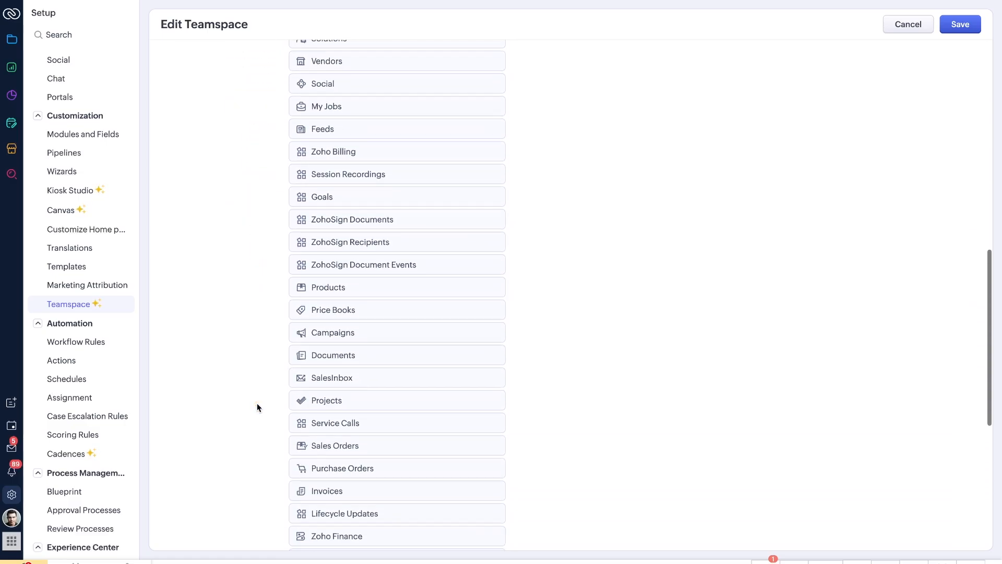
pyautogui.scroll(15, 267, 400)
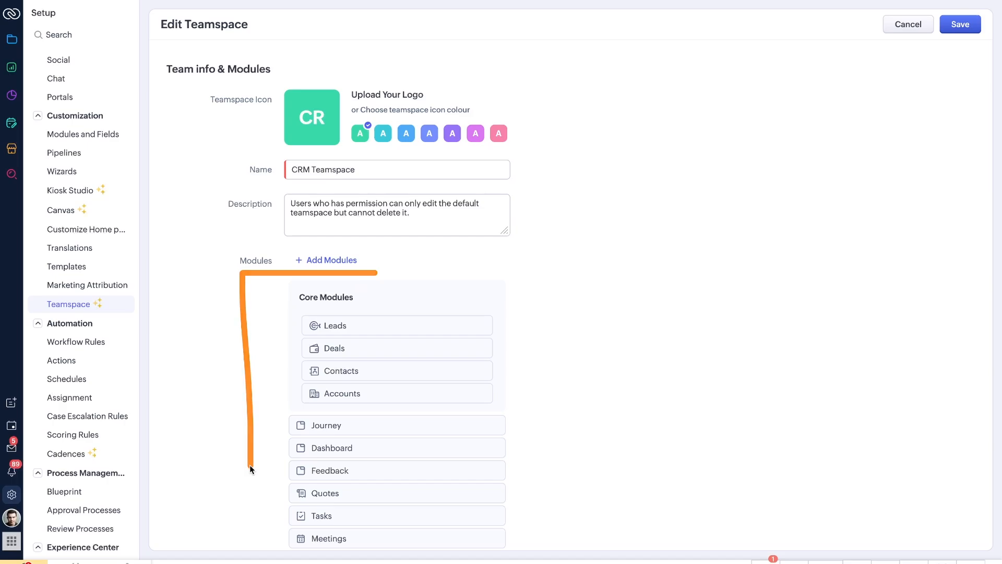
pyautogui.scroll(-20, 249, 466)
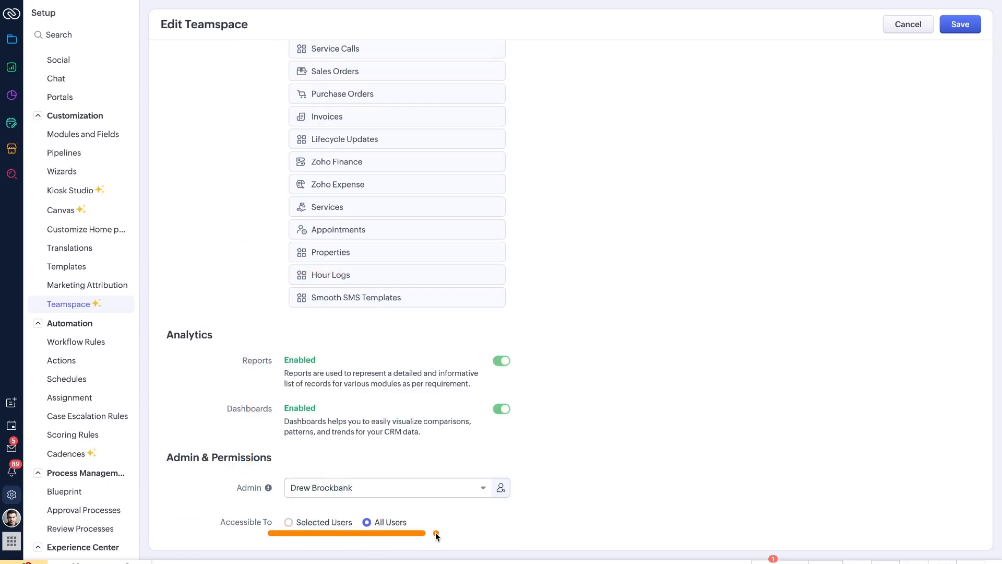
# Switch the CRM Teamspace's access to selected users, view the user selection and cancel it
pyautogui.click(320, 522)
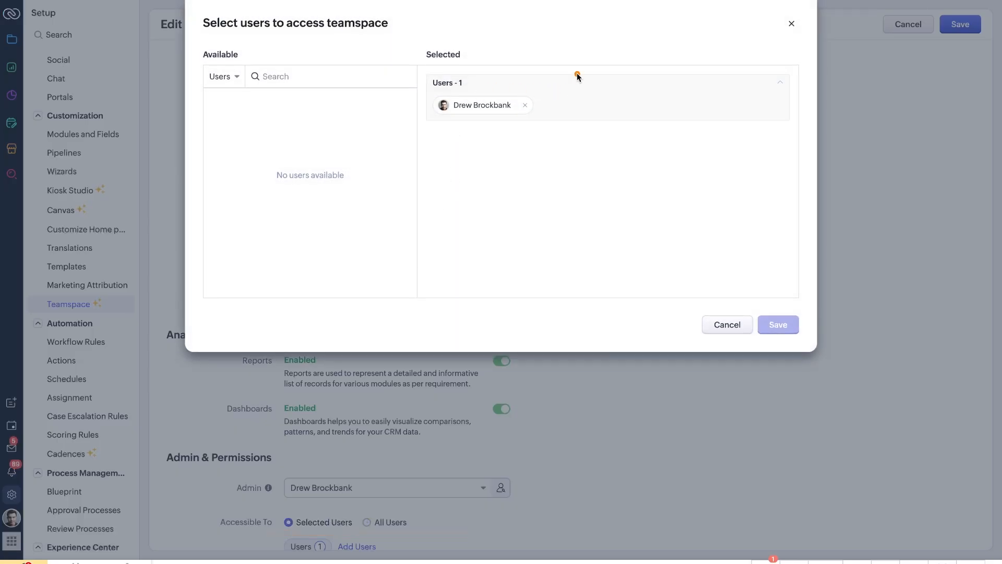
pyautogui.moveTo(577, 76)
pyautogui.mouseDown()
pyautogui.moveTo(570, 208)
pyautogui.moveTo(569, 50)
pyautogui.mouseUp()
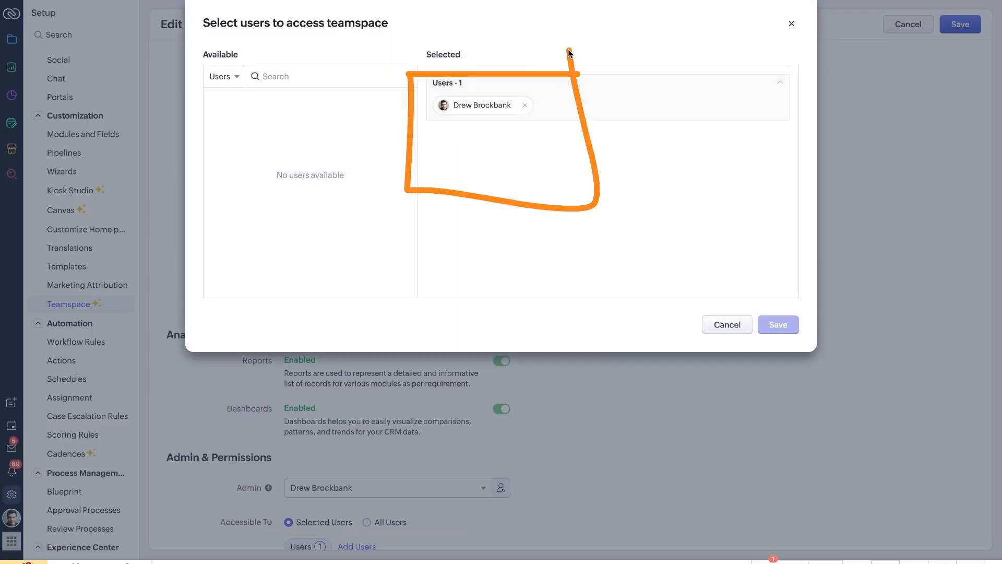
pyautogui.click(726, 325)
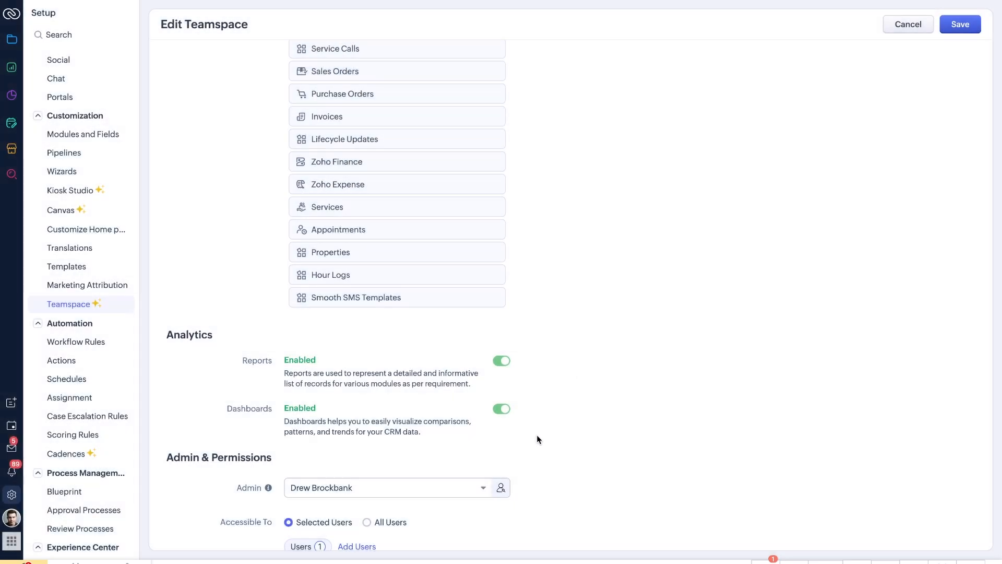
pyautogui.scroll(-1, 437, 453)
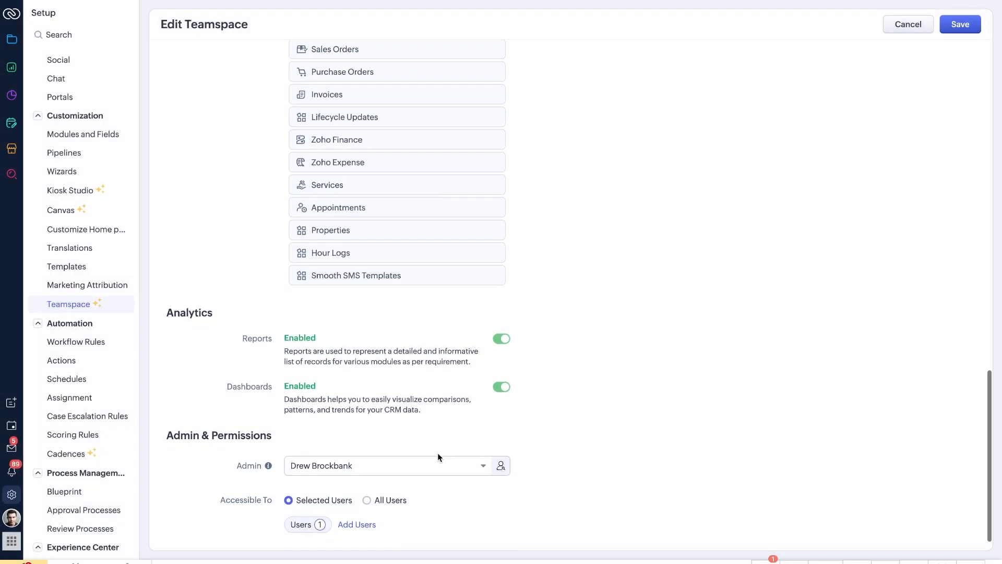
# Examine the CRM Teamspace's full module list, analytics options and admin and permission settings
pyautogui.scroll(4, 437, 453)
pyautogui.moveTo(425, 290)
pyautogui.mouseDown()
pyautogui.moveTo(280, 290)
pyautogui.moveTo(277, 458)
pyautogui.moveTo(416, 466)
pyautogui.mouseUp()
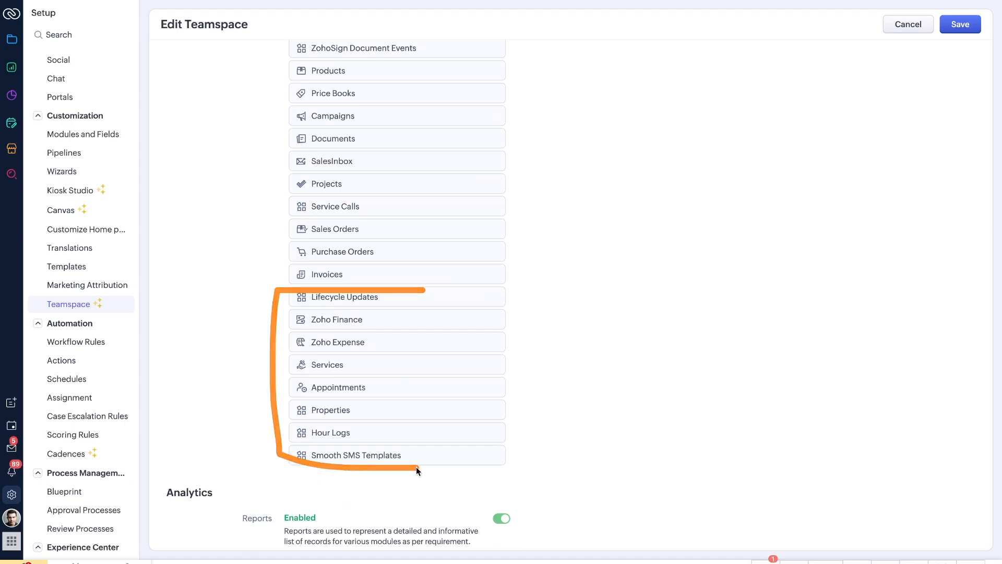
pyautogui.scroll(9, 415, 466)
pyautogui.scroll(9, 415, 466)
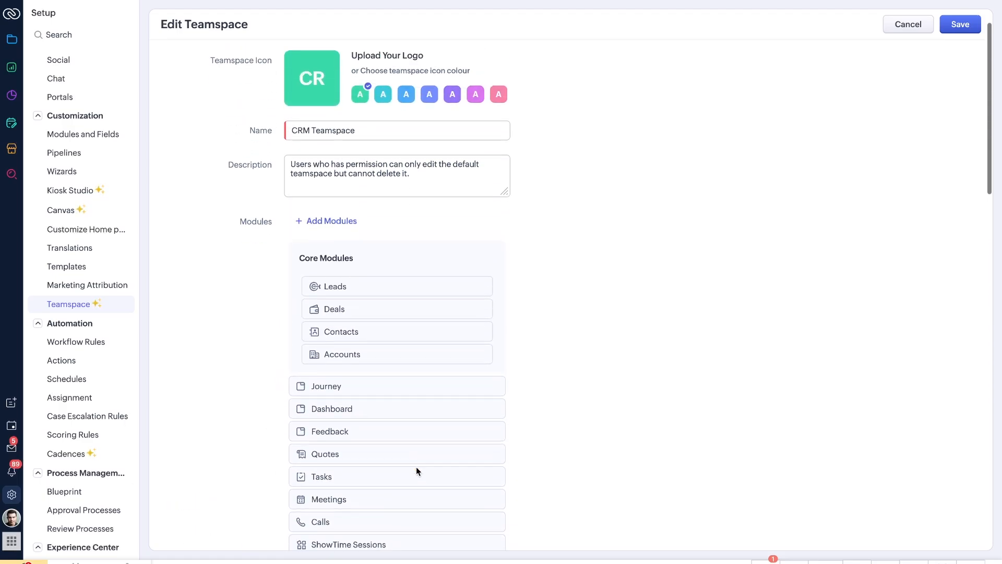
pyautogui.scroll(-11, 415, 467)
pyautogui.scroll(-11, 415, 466)
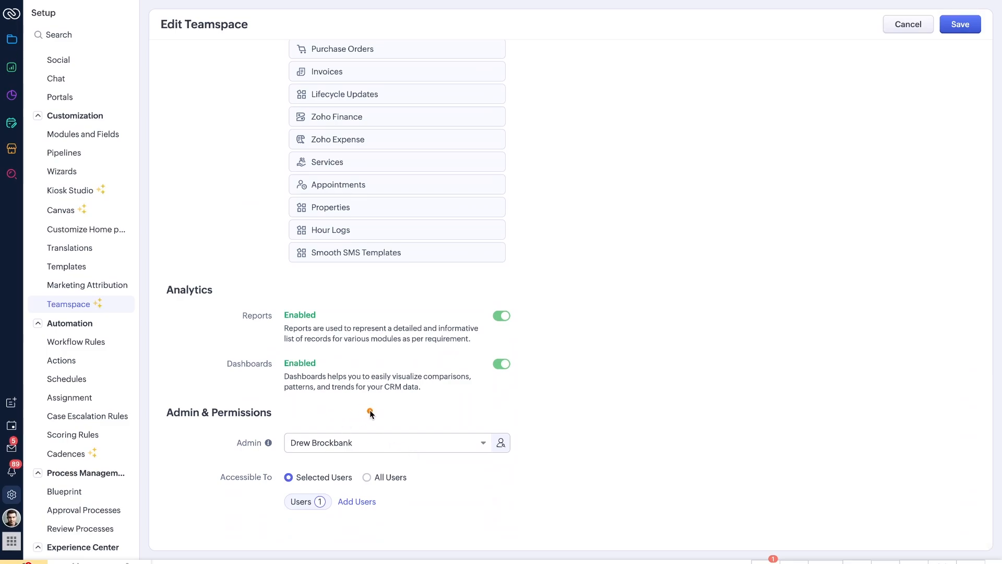
pyautogui.moveTo(370, 411)
pyautogui.mouseDown()
pyautogui.moveTo(218, 411)
pyautogui.moveTo(398, 546)
pyautogui.mouseUp()
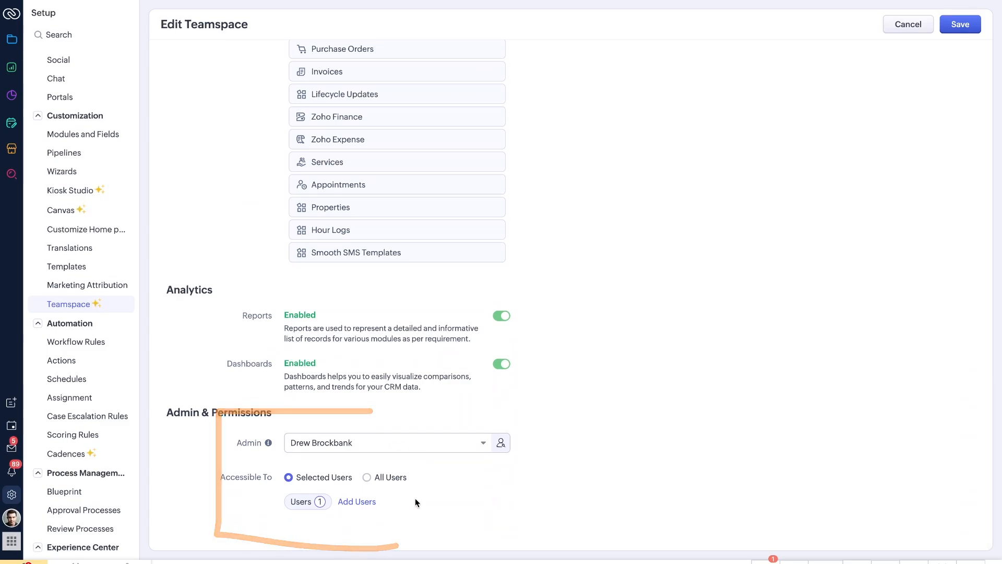
pyautogui.scroll(1, 415, 498)
pyautogui.scroll(5, 415, 498)
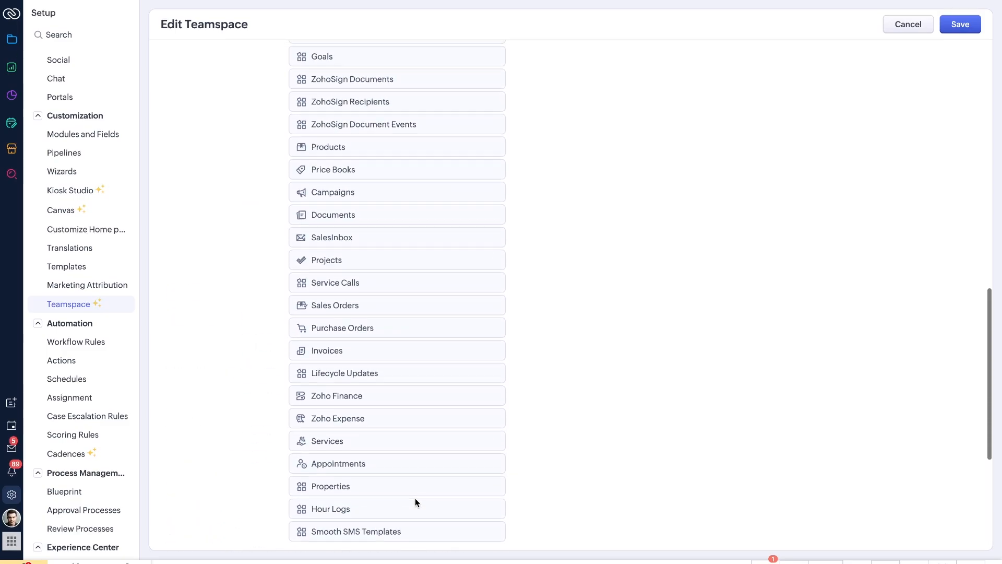
pyautogui.scroll(5, 400, 345)
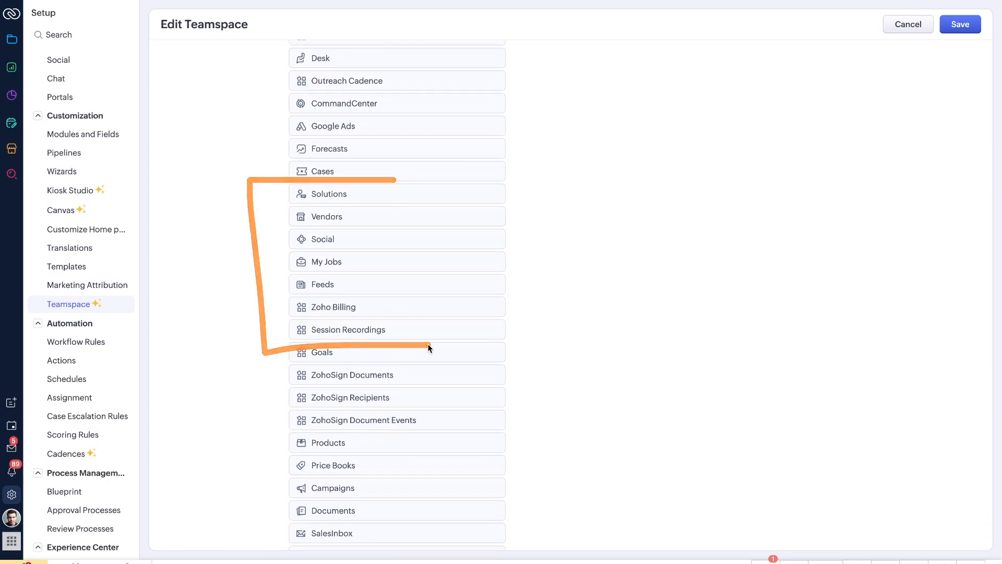
pyautogui.scroll(1, 427, 348)
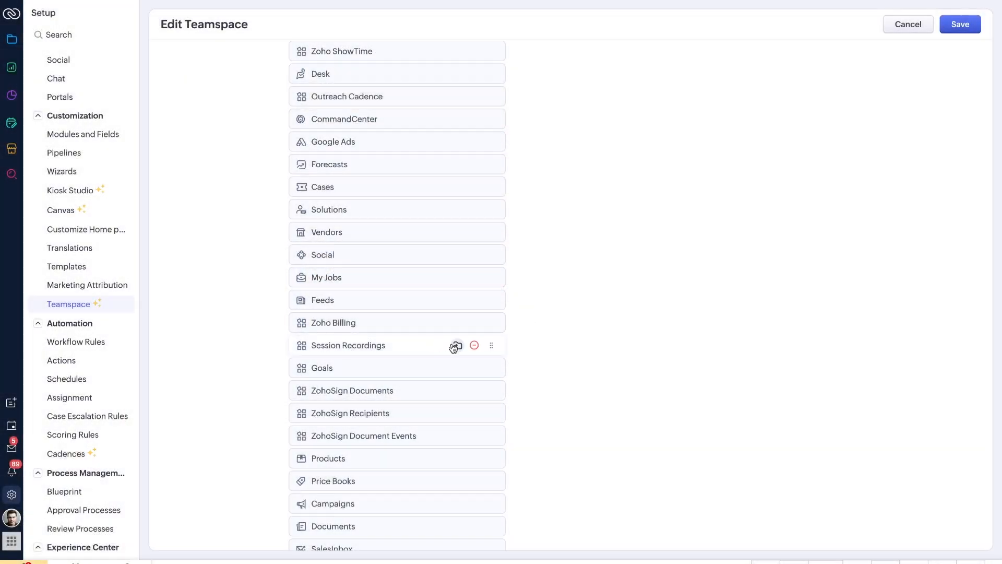
# Set the CRM Teamspace's access back to all users and leave its editor without saving
pyautogui.scroll(-10, 451, 346)
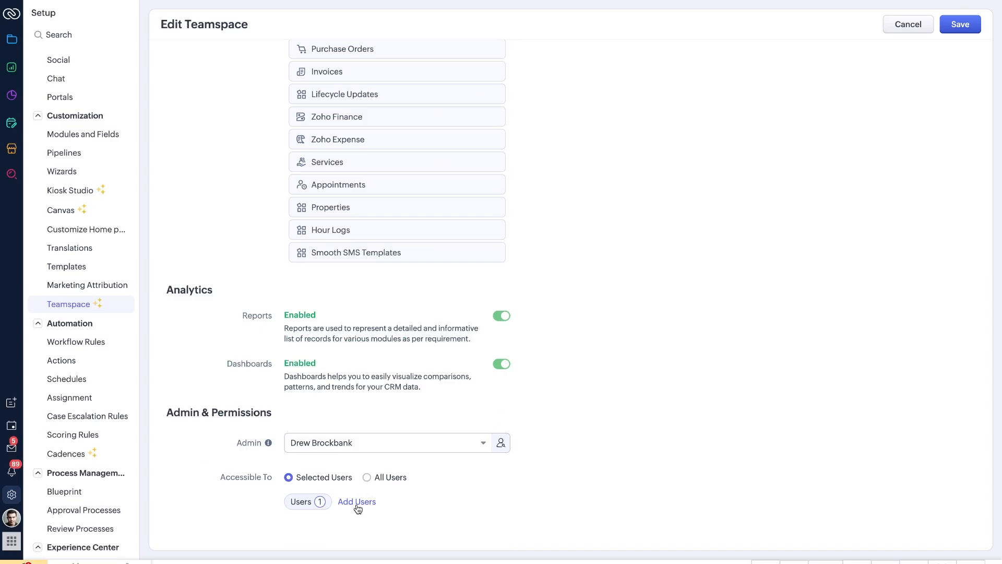
pyautogui.click(368, 481)
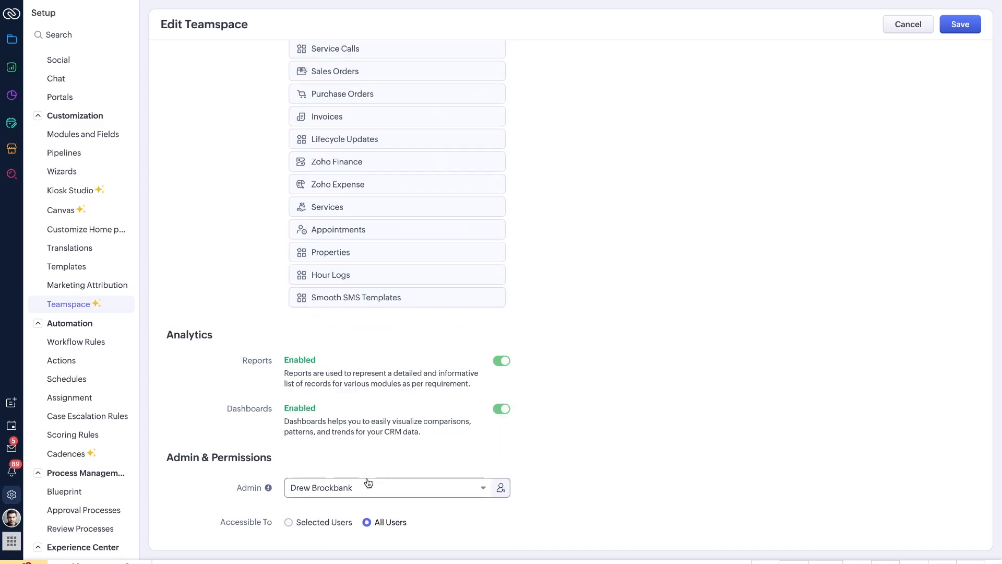
pyautogui.scroll(15, 367, 449)
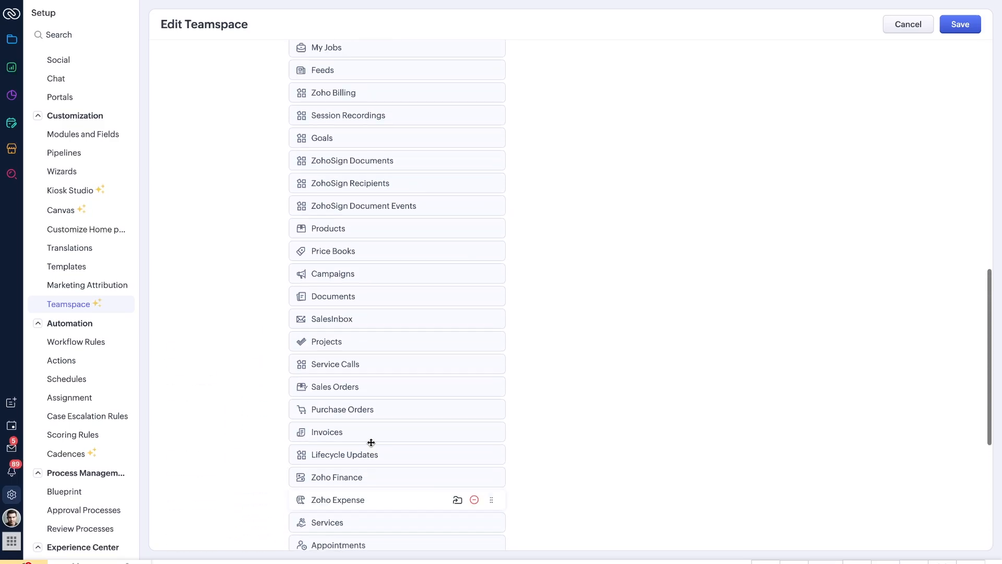
pyautogui.scroll(5, 371, 442)
pyautogui.click(905, 25)
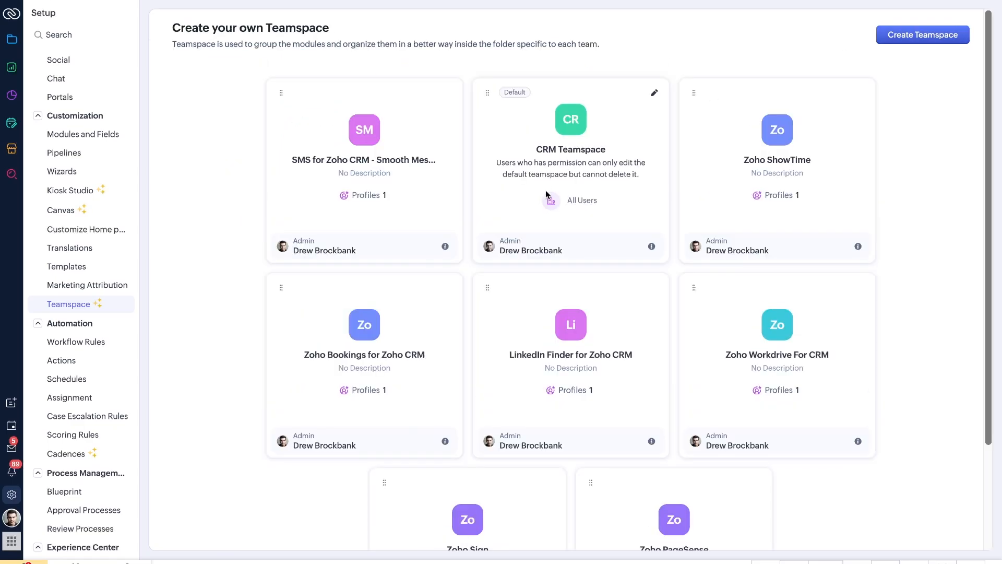
# Look over the available teamspaces and open Zoho Workdrive For CRM for editing
pyautogui.scroll(-2, 622, 309)
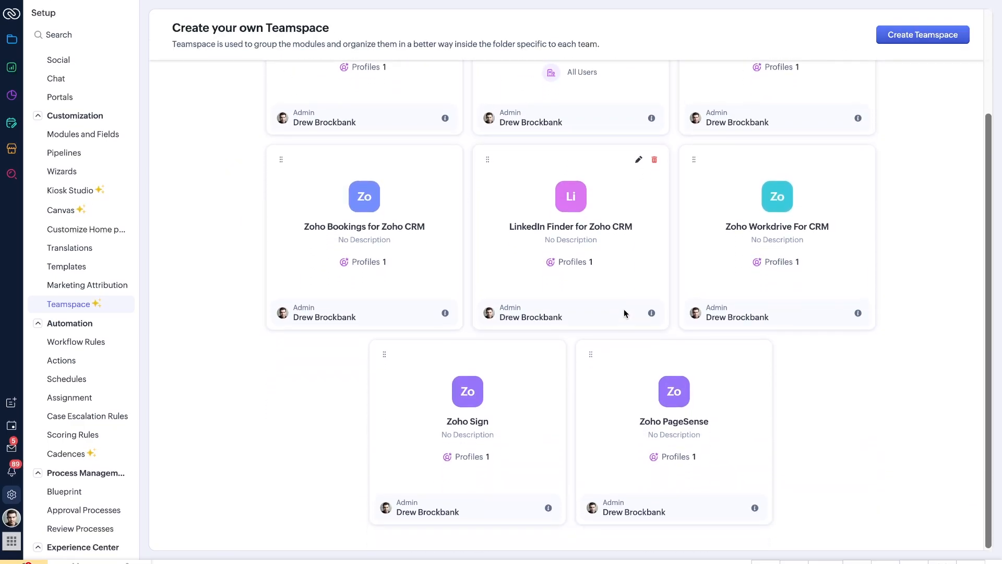
pyautogui.scroll(2, 624, 308)
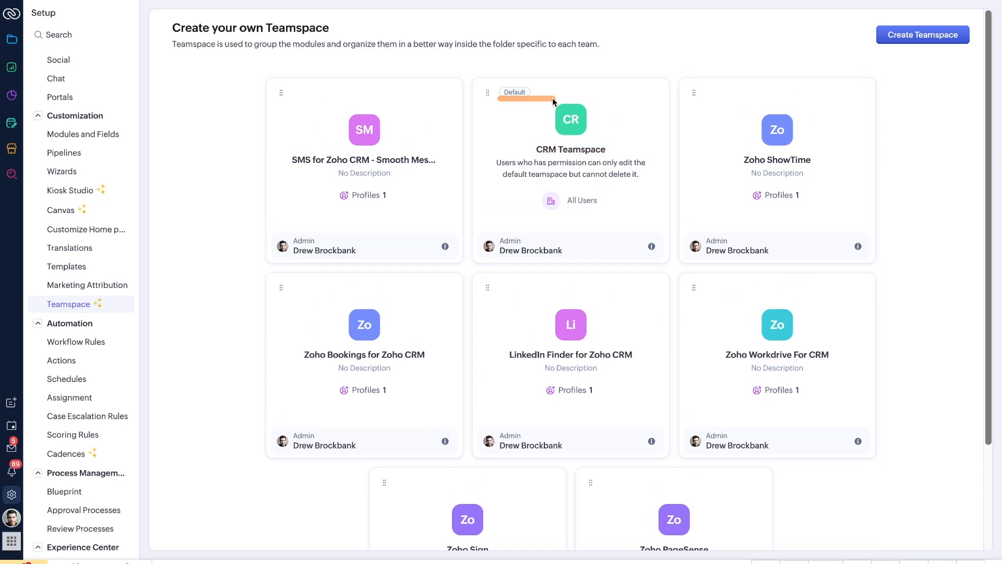
pyautogui.click(845, 288)
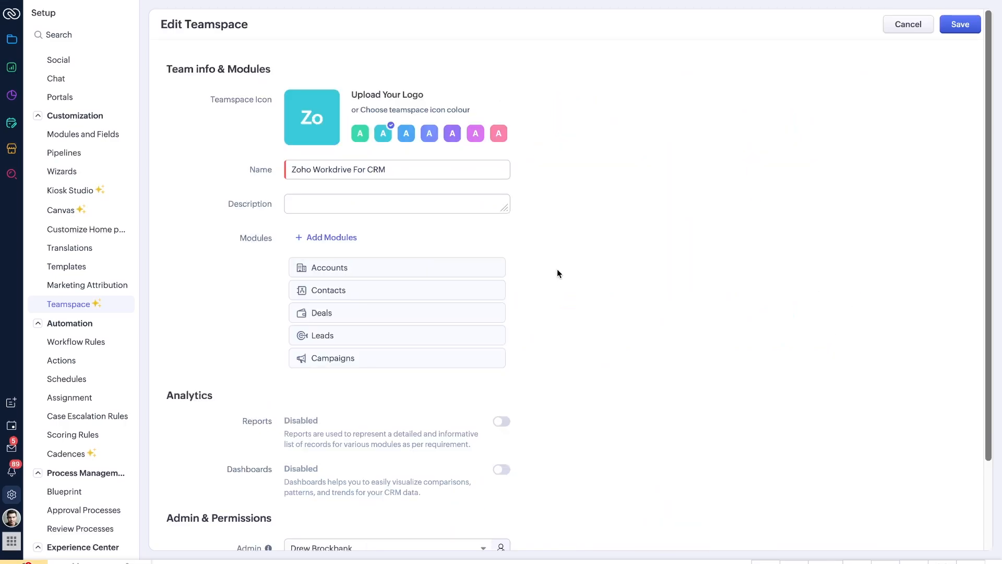
pyautogui.scroll(-2, 556, 268)
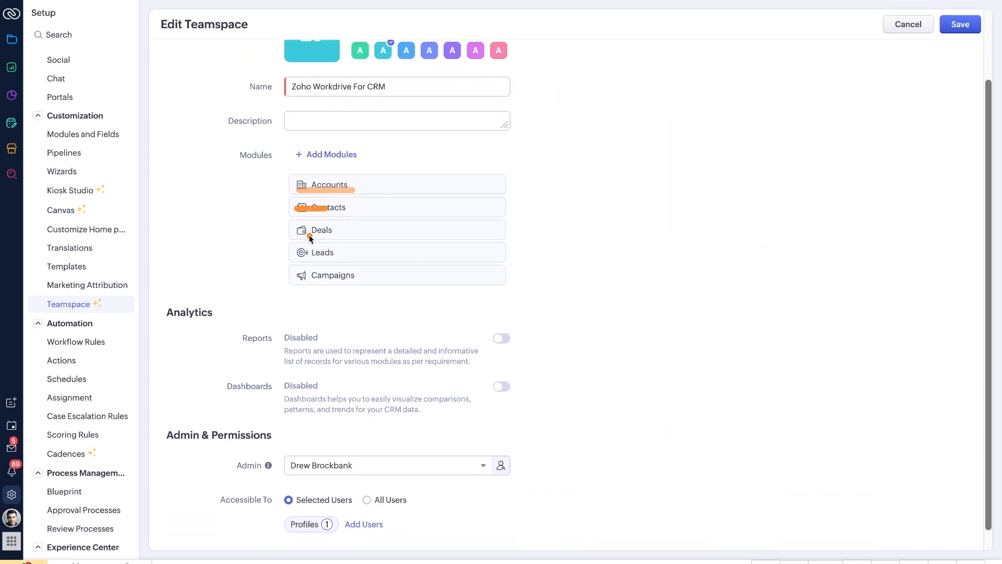
# Browse the modules that can be added to the Zoho Workdrive For CRM teamspace and cancel the selection
pyautogui.click(326, 155)
pyautogui.scroll(-3, 315, 275)
pyautogui.scroll(-5, 314, 275)
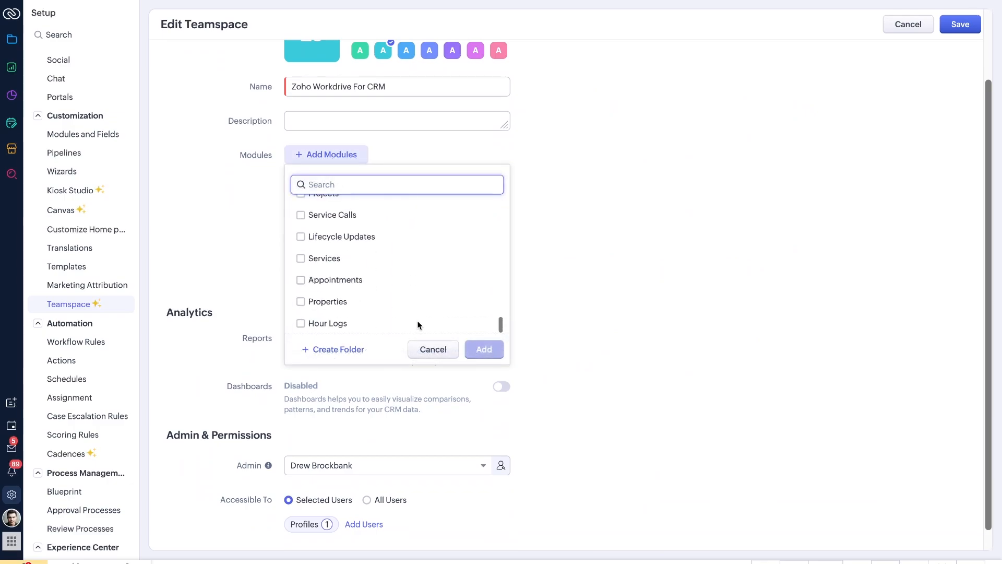
pyautogui.click(423, 348)
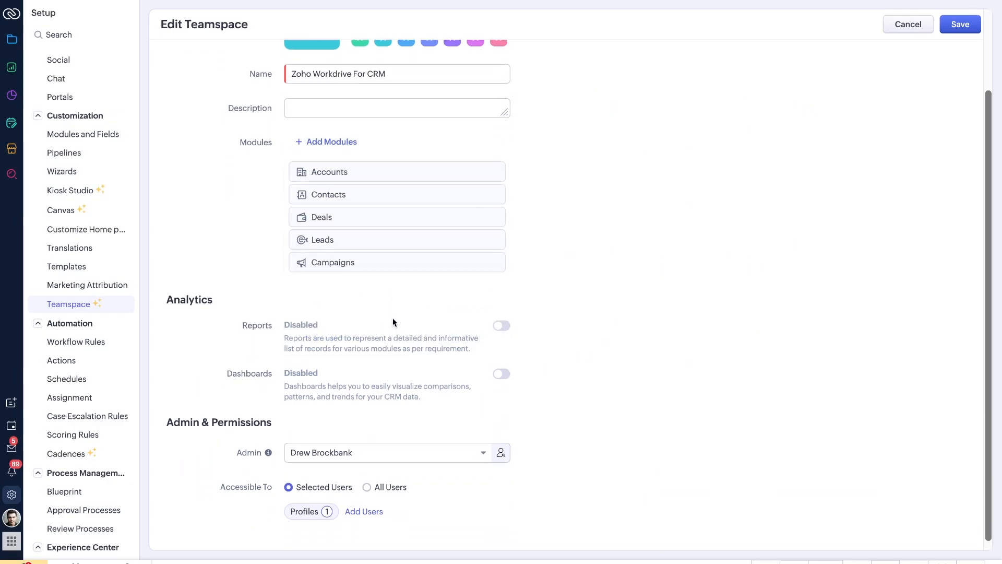
# Examine the Zoho Workdrive For CRM teamspace's modules, analytics options and access permissions
pyautogui.scroll(2, 394, 322)
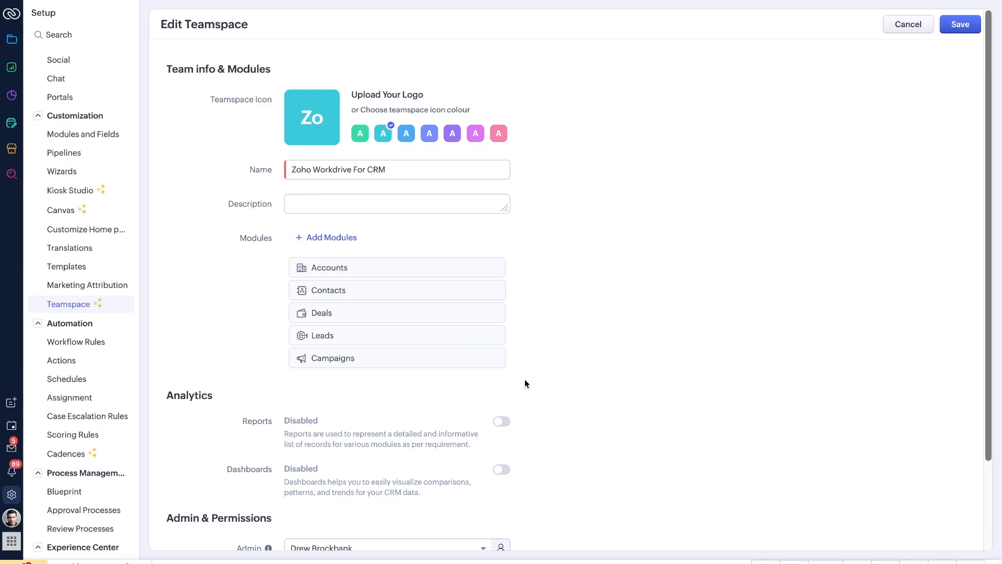
pyautogui.scroll(-2, 524, 380)
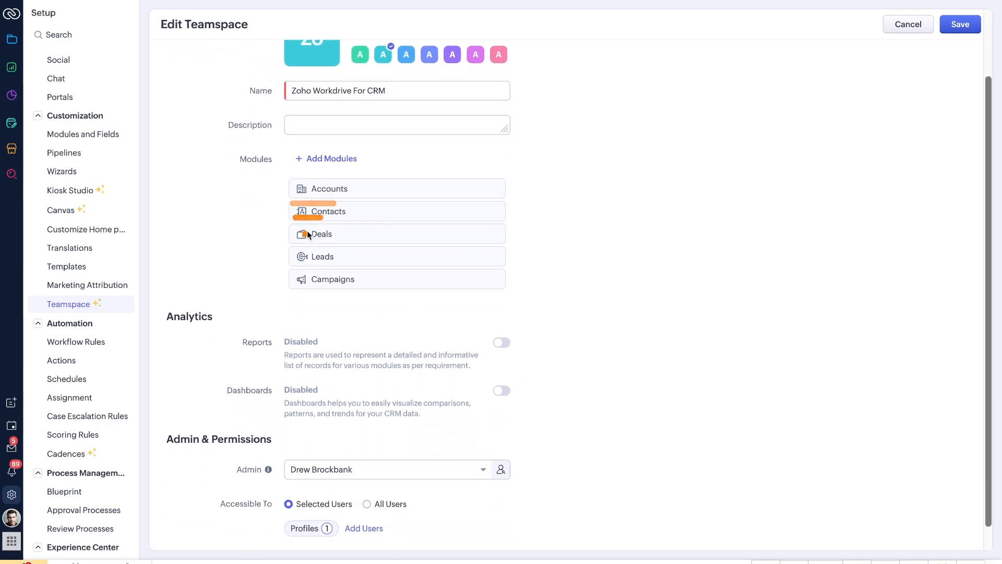
pyautogui.scroll(-1, 347, 309)
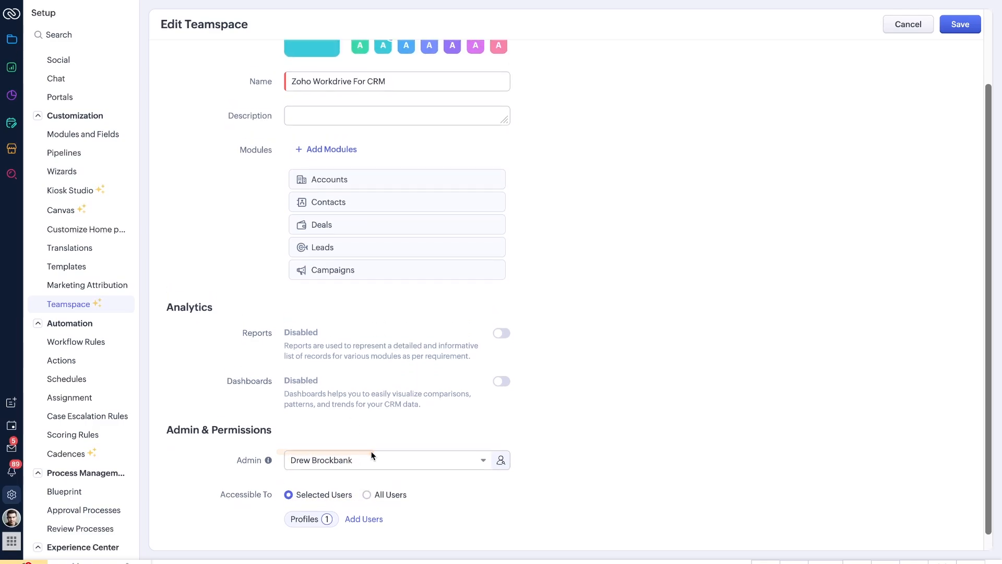
pyautogui.scroll(3, 371, 452)
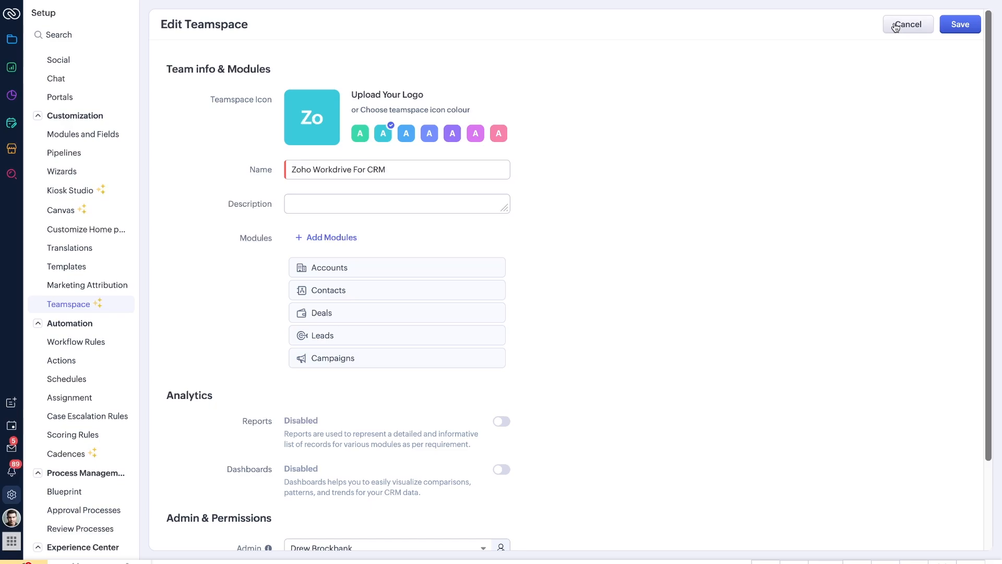
pyautogui.scroll(-2, 605, 246)
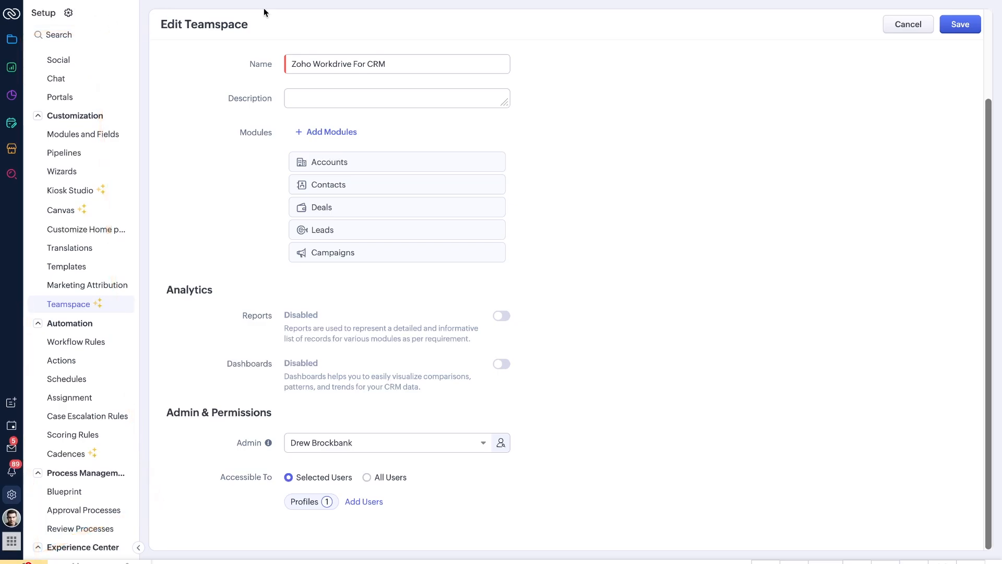
# Open the Setup Layout Editor, look over its setup categories around Channels, and leave the page without saving
pyautogui.click(68, 13)
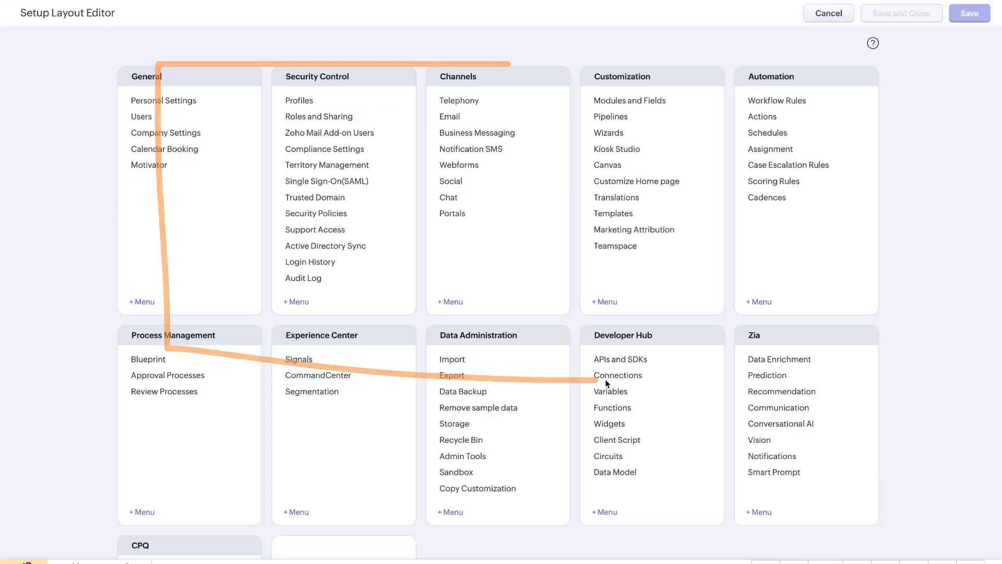
pyautogui.click(468, 119)
pyautogui.moveTo(468, 119)
pyautogui.mouseDown()
pyautogui.moveTo(451, 115)
pyautogui.moveTo(450, 148)
pyautogui.moveTo(457, 114)
pyautogui.mouseUp()
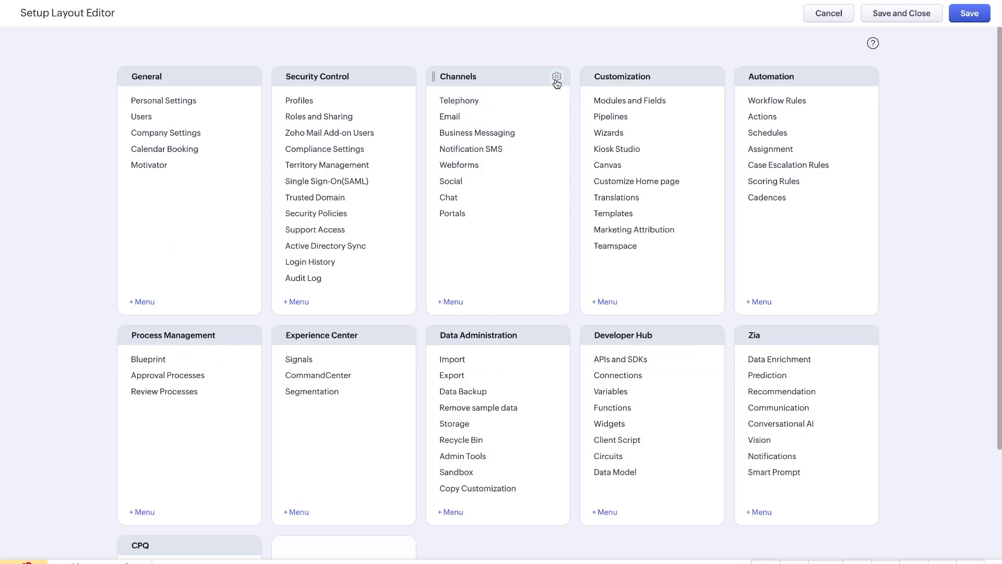
pyautogui.click(717, 58)
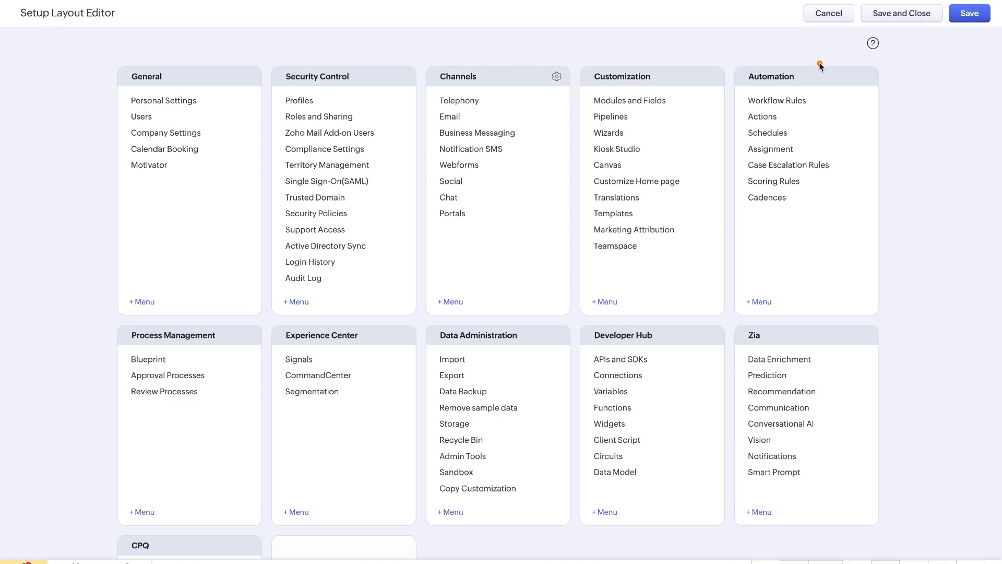
pyautogui.moveTo(819, 64)
pyautogui.mouseDown()
pyautogui.moveTo(154, 64)
pyautogui.moveTo(754, 325)
pyautogui.moveTo(747, 86)
pyautogui.mouseUp()
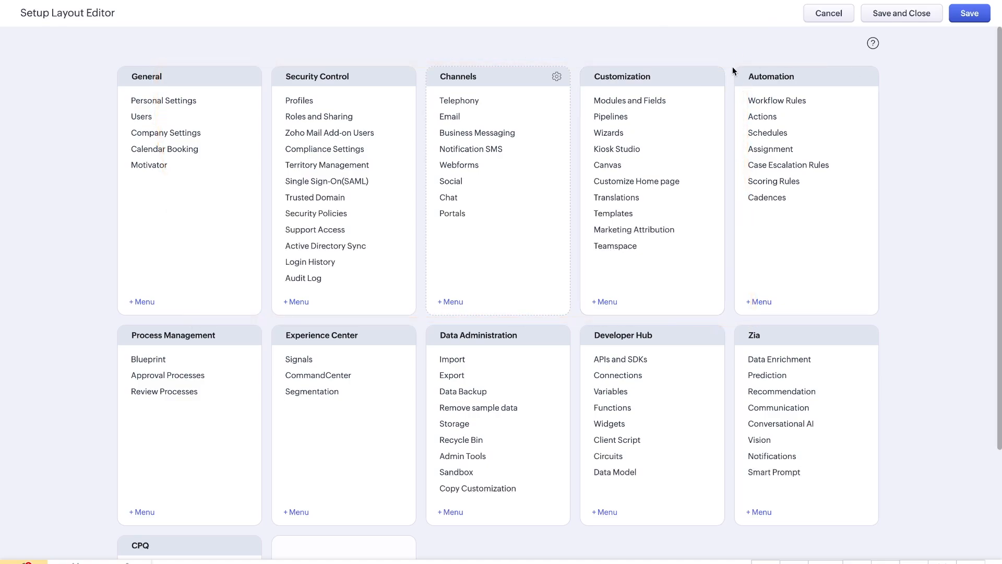
pyautogui.click(822, 14)
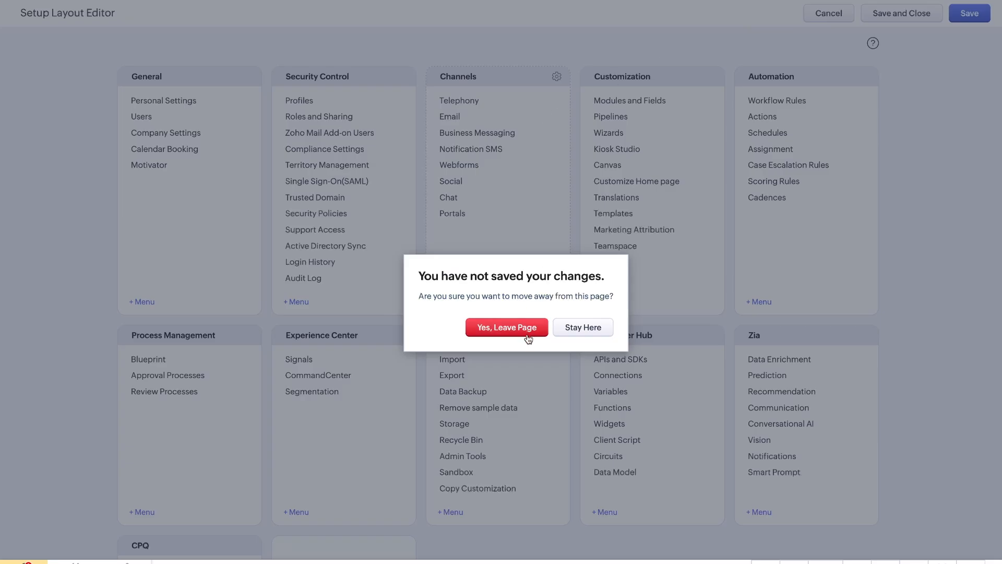
pyautogui.click(496, 333)
# Look through the Setup sidebar's categories down to Zia and return to the General group
pyautogui.moveTo(96, 58)
pyautogui.mouseDown()
pyautogui.moveTo(44, 125)
pyautogui.moveTo(138, 327)
pyautogui.moveTo(125, 5)
pyautogui.mouseUp()
pyautogui.scroll(-9, 67, 219)
pyautogui.scroll(-10, 67, 220)
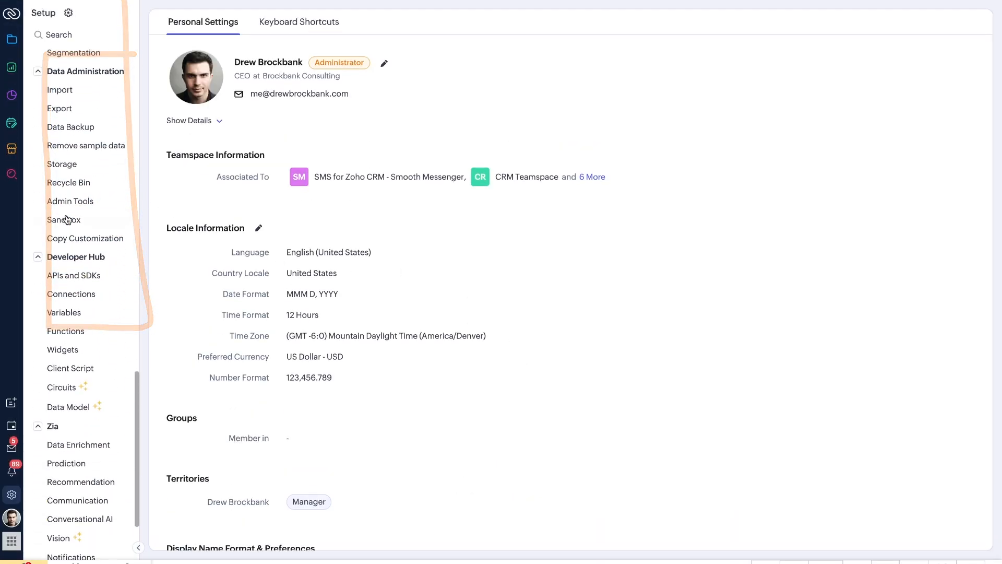
pyautogui.scroll(20, 68, 219)
pyautogui.moveTo(136, 54)
pyautogui.mouseDown()
pyautogui.moveTo(34, 92)
pyautogui.moveTo(140, 112)
pyautogui.moveTo(137, 97)
pyautogui.mouseUp()
pyautogui.moveTo(832, 60)
pyautogui.mouseDown()
pyautogui.moveTo(319, 57)
pyautogui.moveTo(125, 436)
pyautogui.moveTo(898, 256)
pyautogui.moveTo(854, 72)
pyautogui.mouseUp()
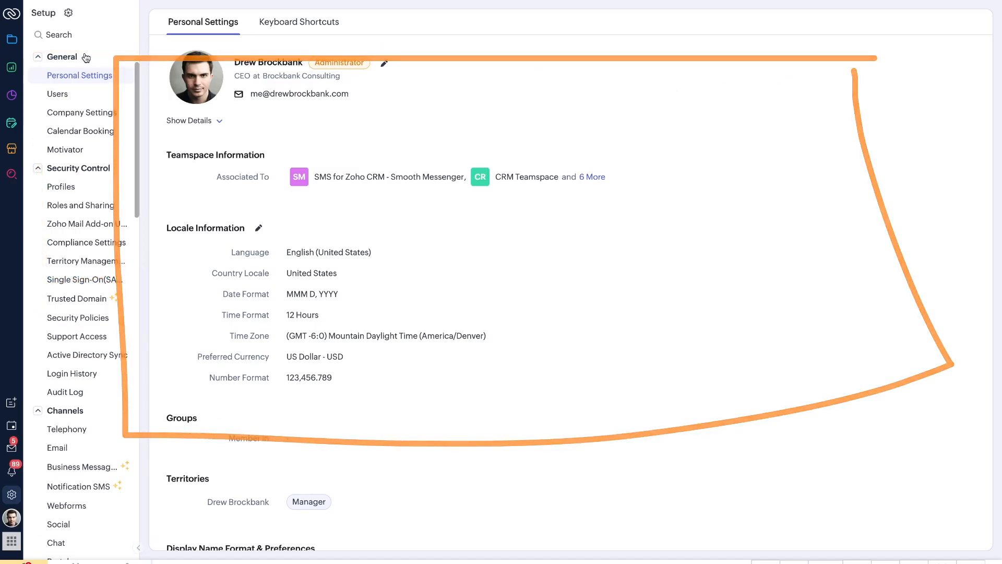
# Visit the modules view with Leads, return to Setup, and browse the Security Control and Channels settings
pyautogui.click(12, 39)
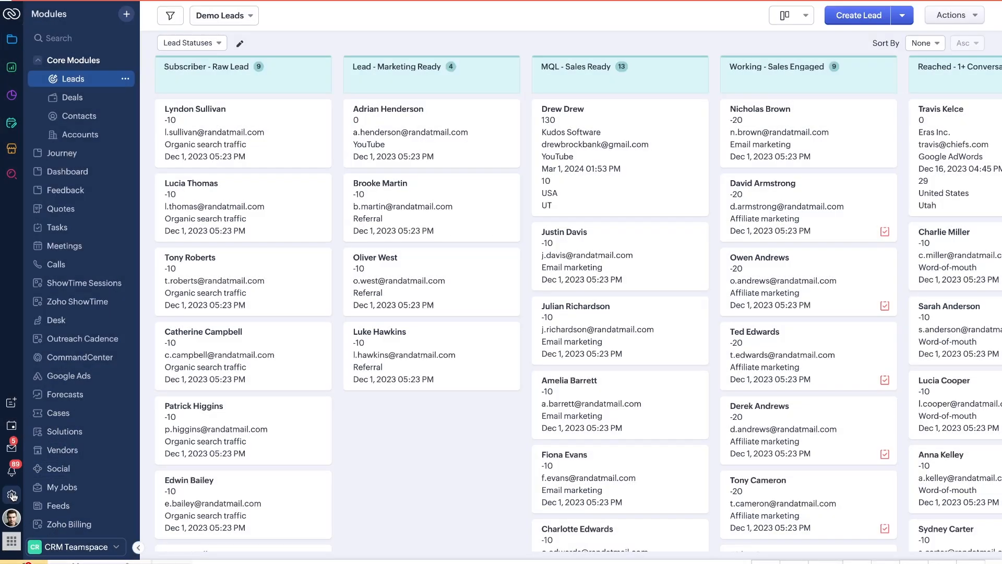
pyautogui.click(11, 494)
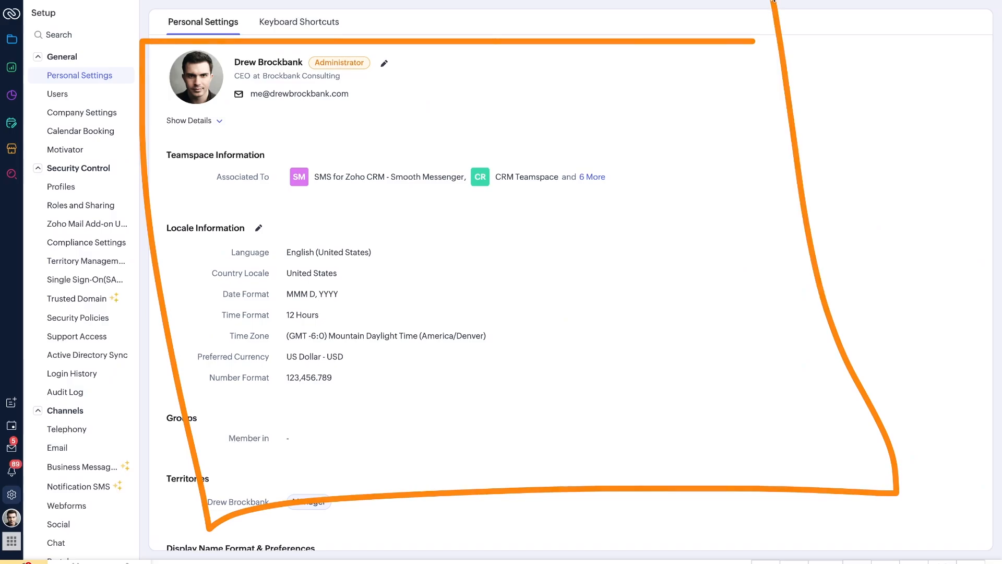
pyautogui.scroll(-15, 100, 289)
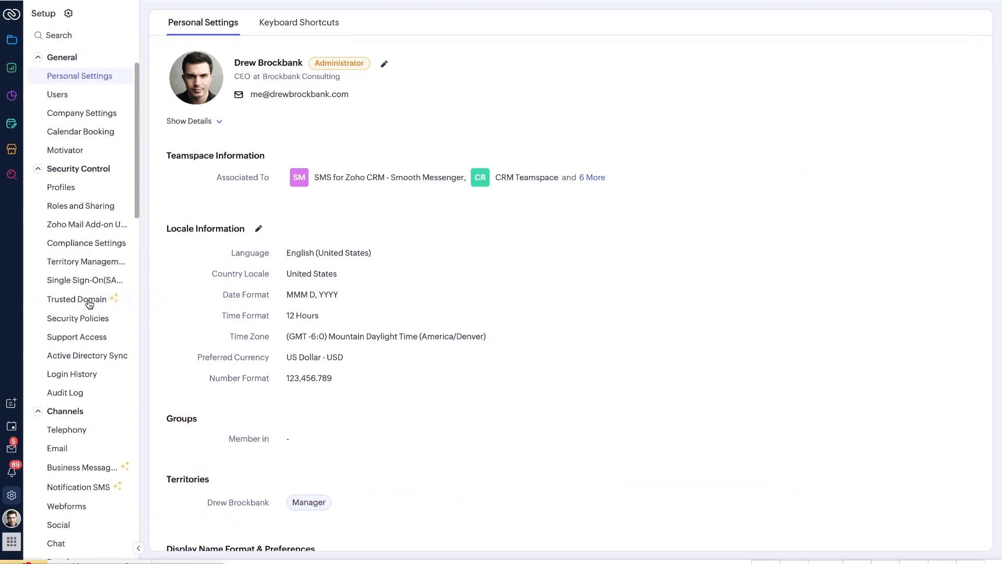
pyautogui.scroll(-15, 89, 300)
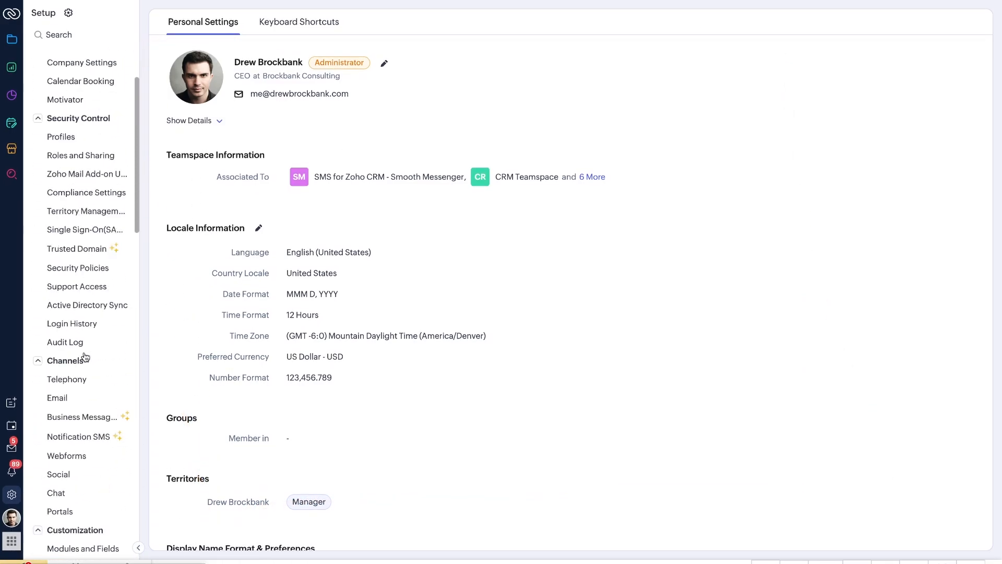
pyautogui.scroll(2, 85, 357)
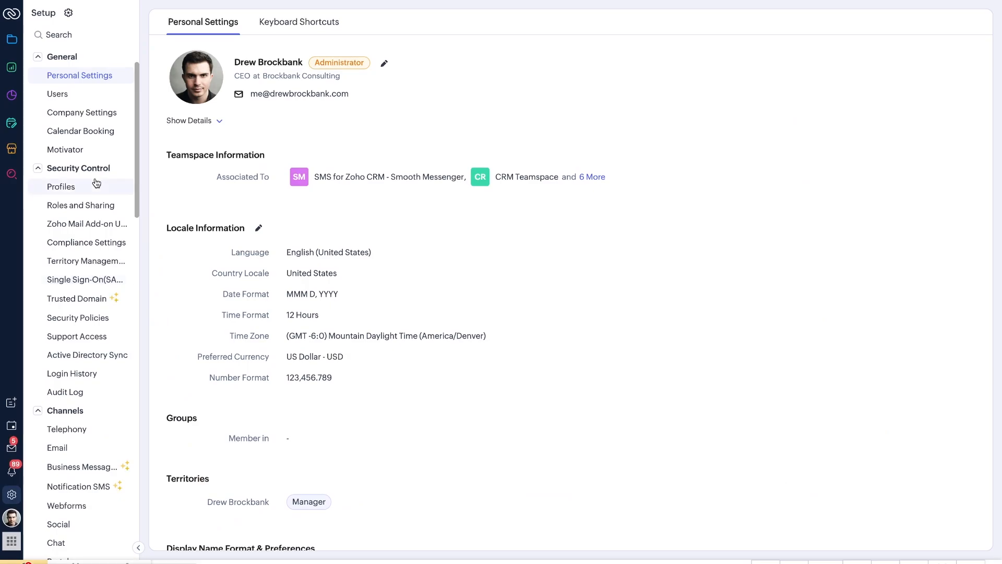
# Search the Setup page for "motivat" and close the search
pyautogui.hotkey('ctrl', 'f')
pyautogui.write('motivat')
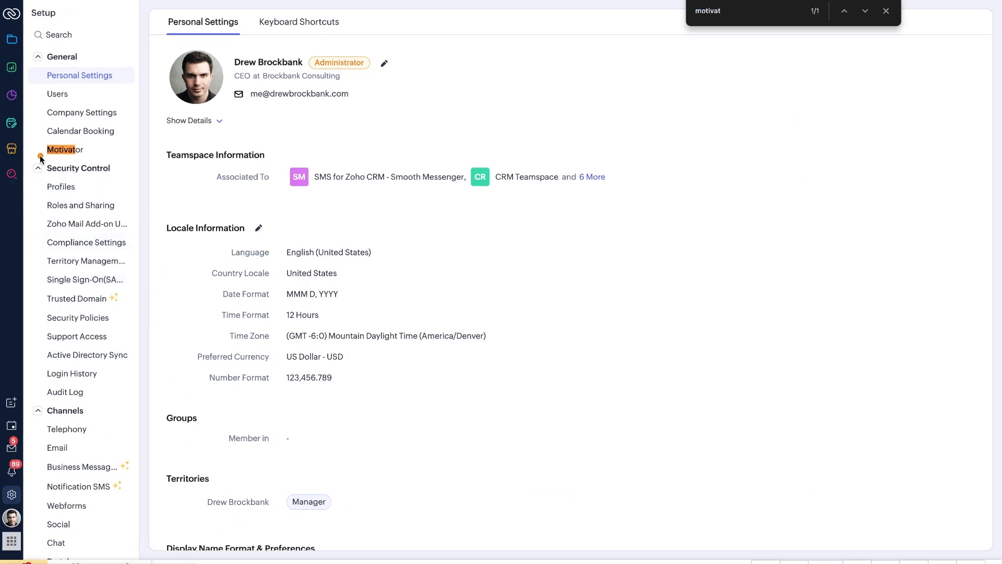
pyautogui.press('Escape')
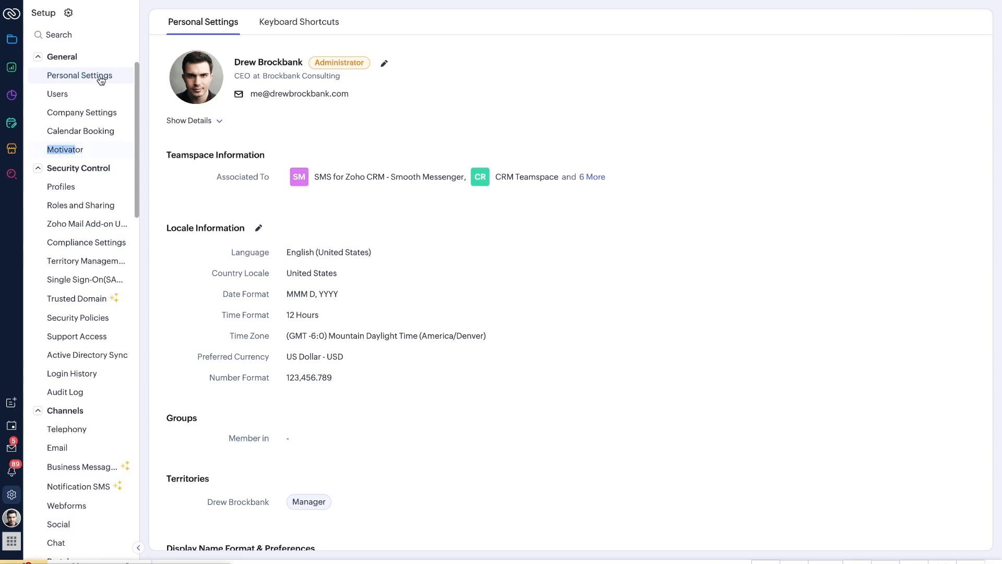
pyautogui.moveTo(694, 43)
pyautogui.mouseDown()
pyautogui.moveTo(420, 42)
pyautogui.moveTo(207, 464)
pyautogui.moveTo(711, 402)
pyautogui.moveTo(708, 72)
pyautogui.mouseUp()
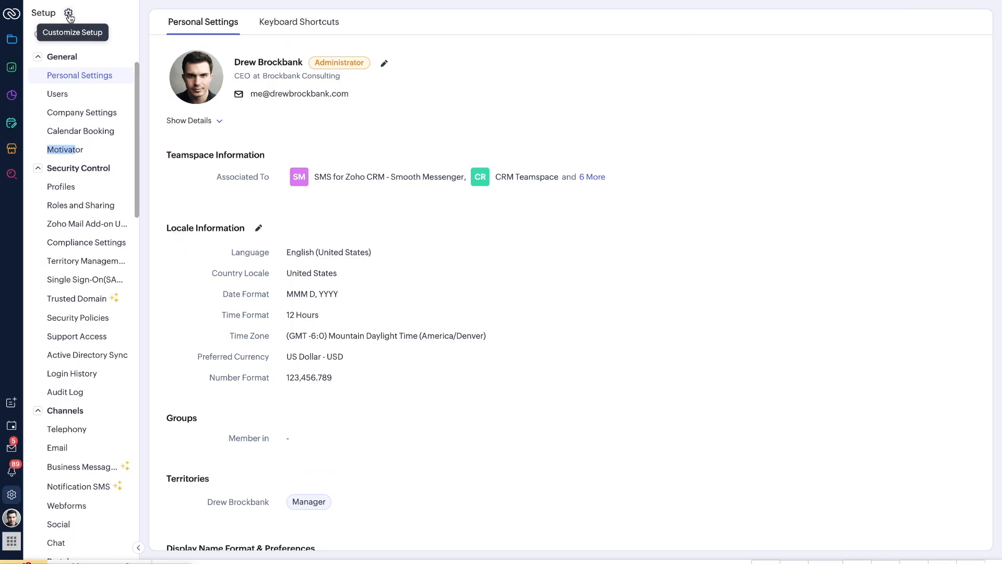
# Compare the Setup Layout Editor with the setup list, open the Channels category's title for editing, and leave without saving
pyautogui.click(69, 14)
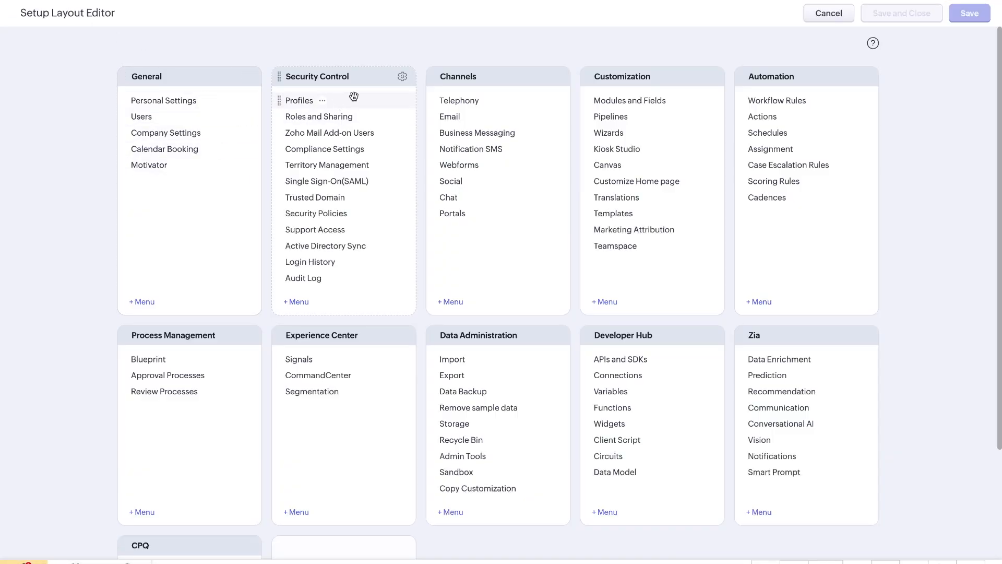
pyautogui.click(817, 14)
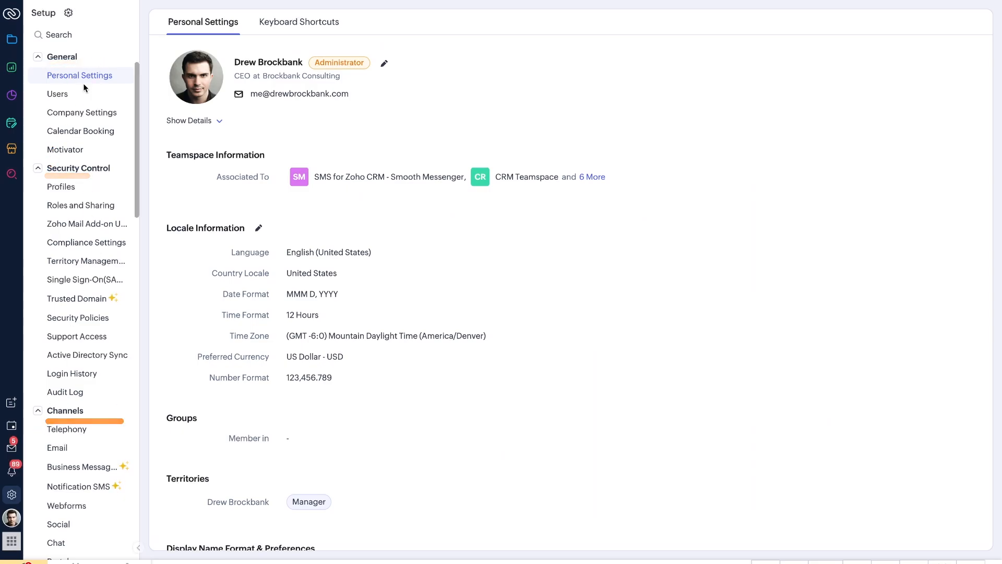
pyautogui.click(70, 17)
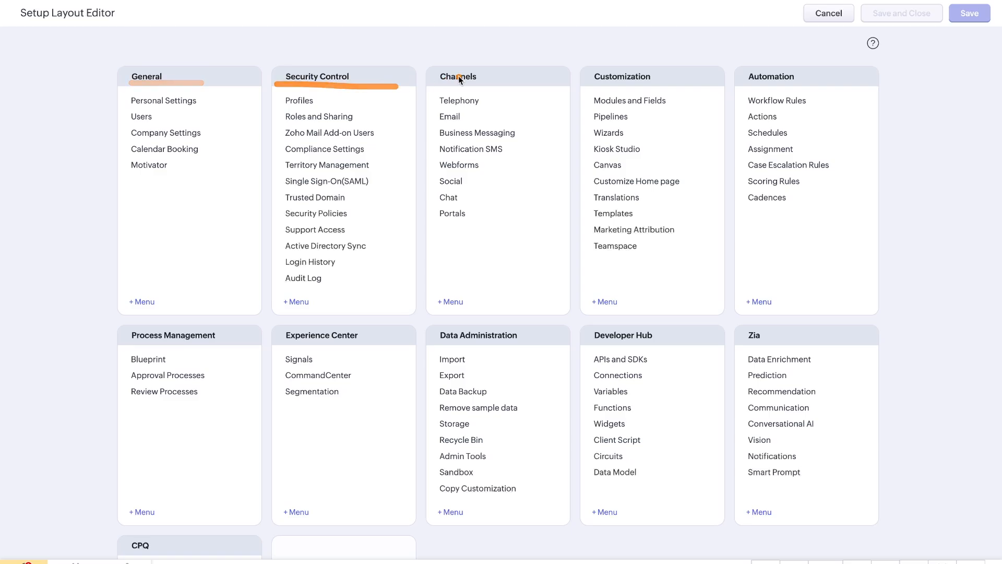
pyautogui.moveTo(510, 74)
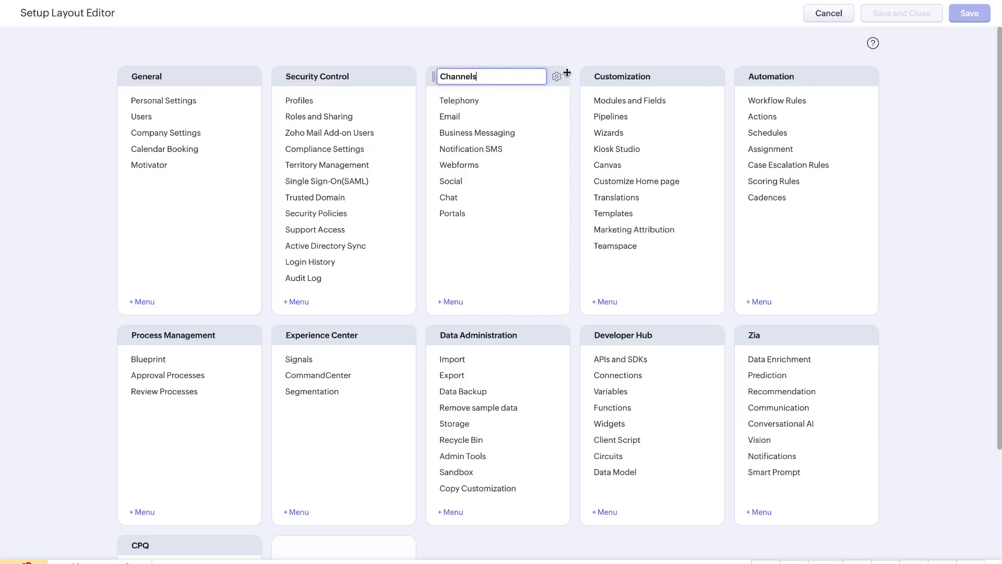
pyautogui.moveTo(567, 72); pyautogui.dragTo(443, 78)
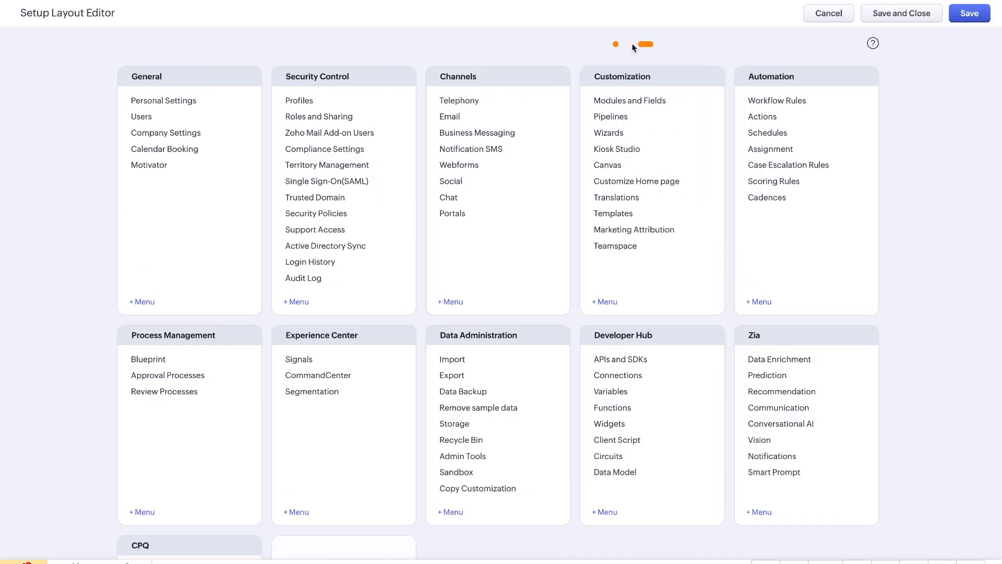
pyautogui.click(830, 15)
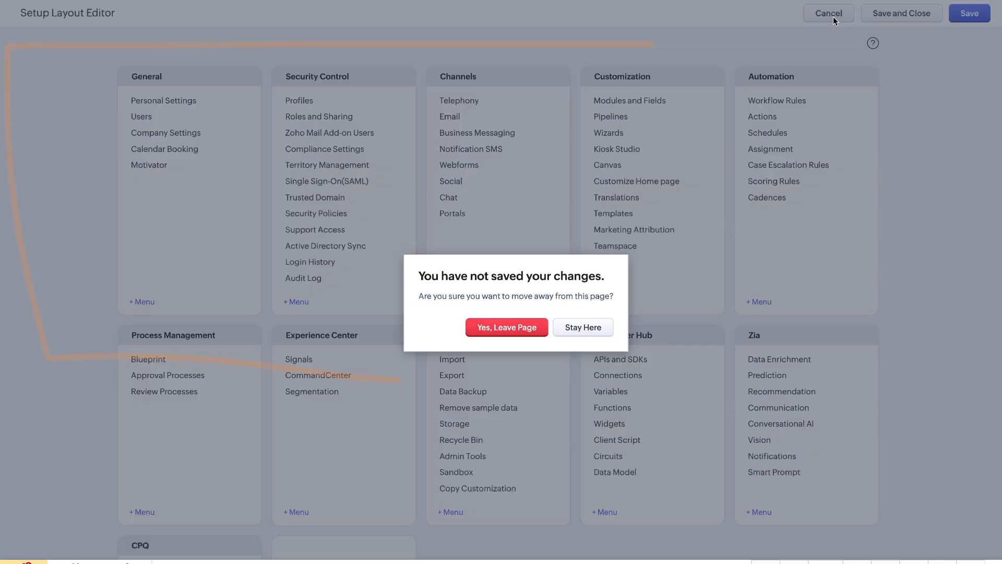
pyautogui.click(500, 328)
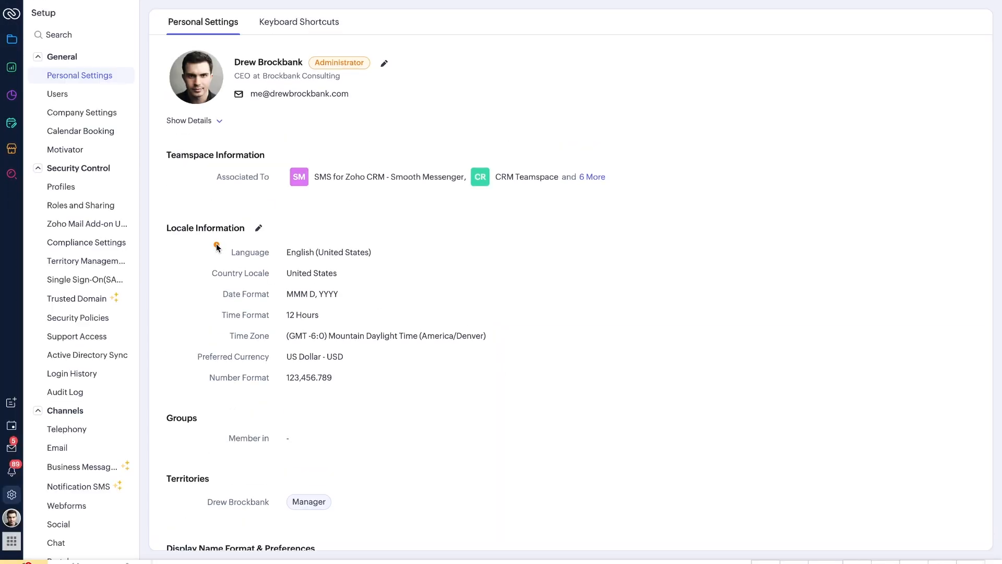
# Review the category grid in the Setup Layout Editor once more and cancel out of it
pyautogui.moveTo(79, 62)
pyautogui.mouseDown()
pyautogui.moveTo(35, 255)
pyautogui.moveTo(119, 65)
pyautogui.moveTo(135, 58)
pyautogui.mouseUp()
pyautogui.click(68, 13)
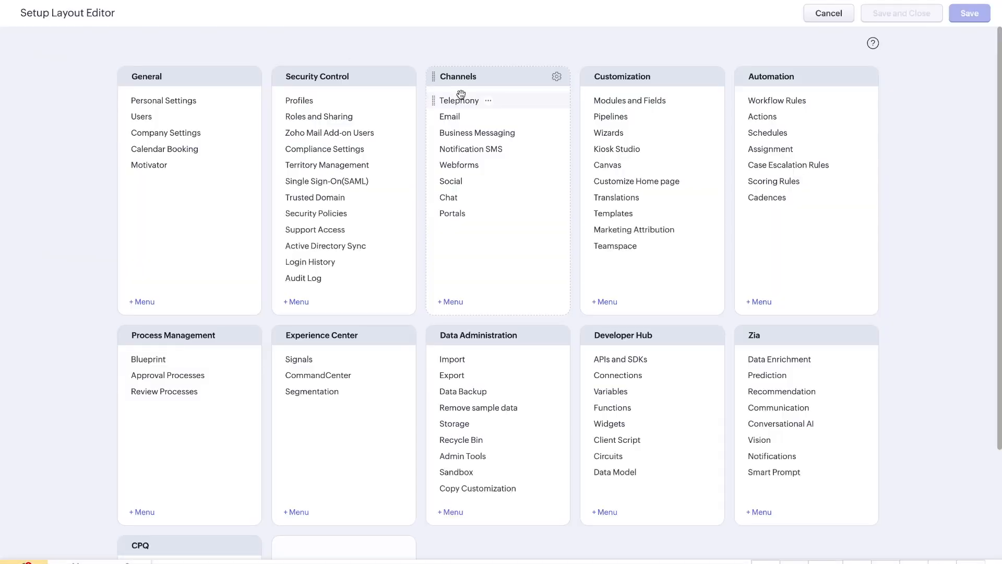
pyautogui.moveTo(531, 54)
pyautogui.mouseDown()
pyautogui.moveTo(104, 75)
pyautogui.moveTo(521, 502)
pyautogui.mouseUp()
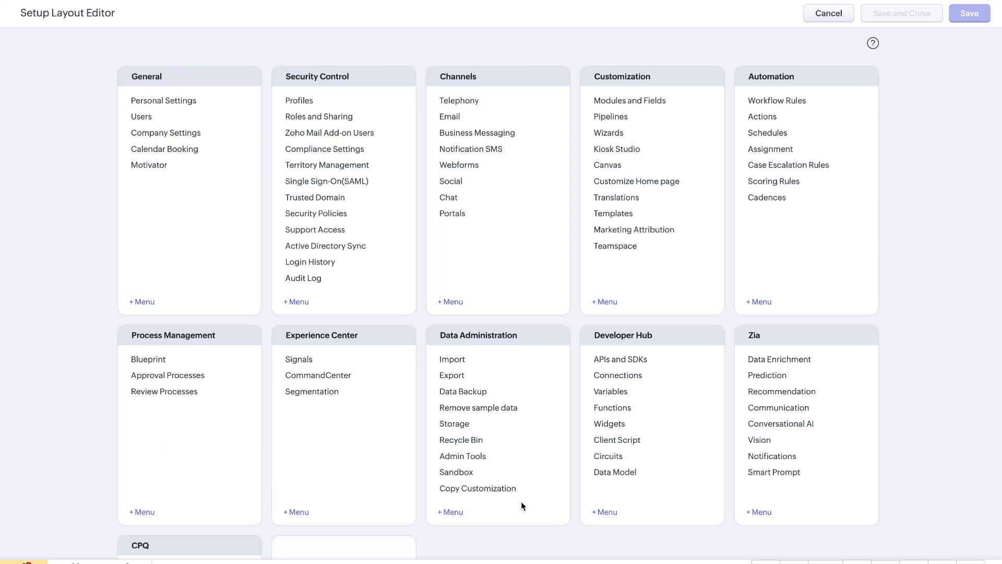
pyautogui.click(834, 22)
# Collapse the Developer Hub, Data Administration, Experience Center and Process Management groups in the Setup sidebar
pyautogui.scroll(-9, 73, 187)
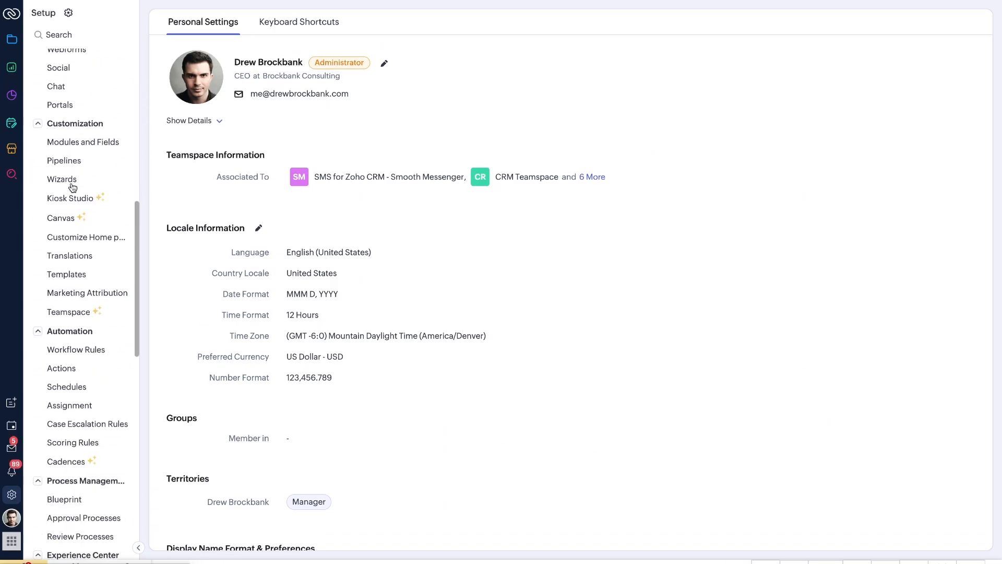
pyautogui.scroll(-12, 73, 187)
pyautogui.click(39, 149)
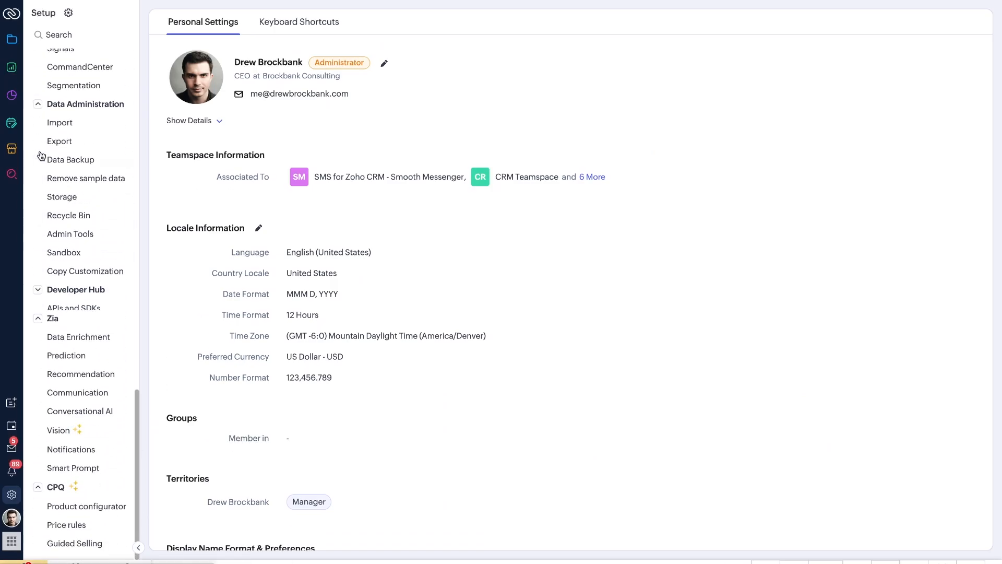
pyautogui.click(38, 115)
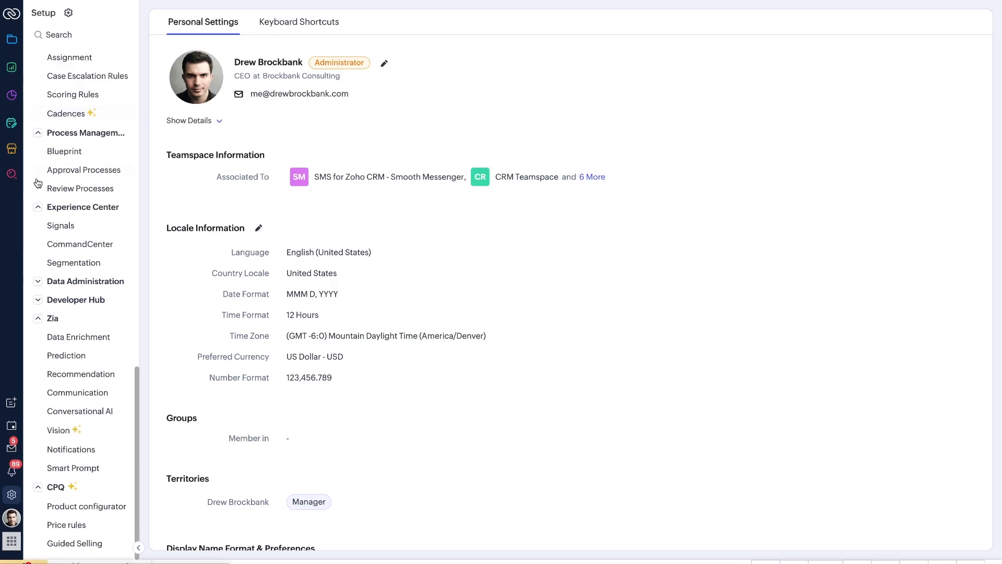
pyautogui.click(38, 207)
pyautogui.click(39, 193)
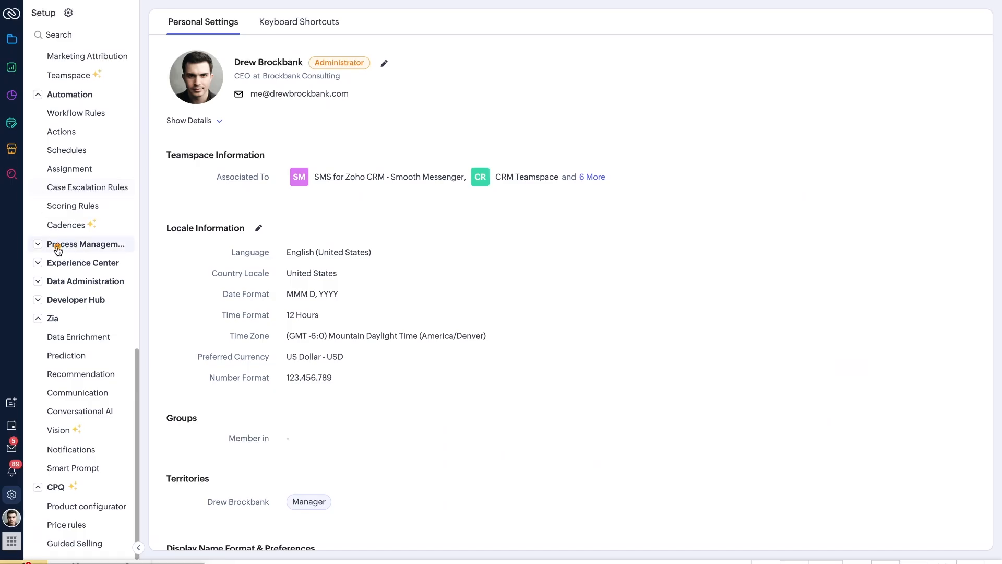
pyautogui.moveTo(144, 235)
pyautogui.mouseDown()
pyautogui.moveTo(39, 235)
pyautogui.moveTo(23, 339)
pyautogui.moveTo(145, 238)
pyautogui.mouseUp()
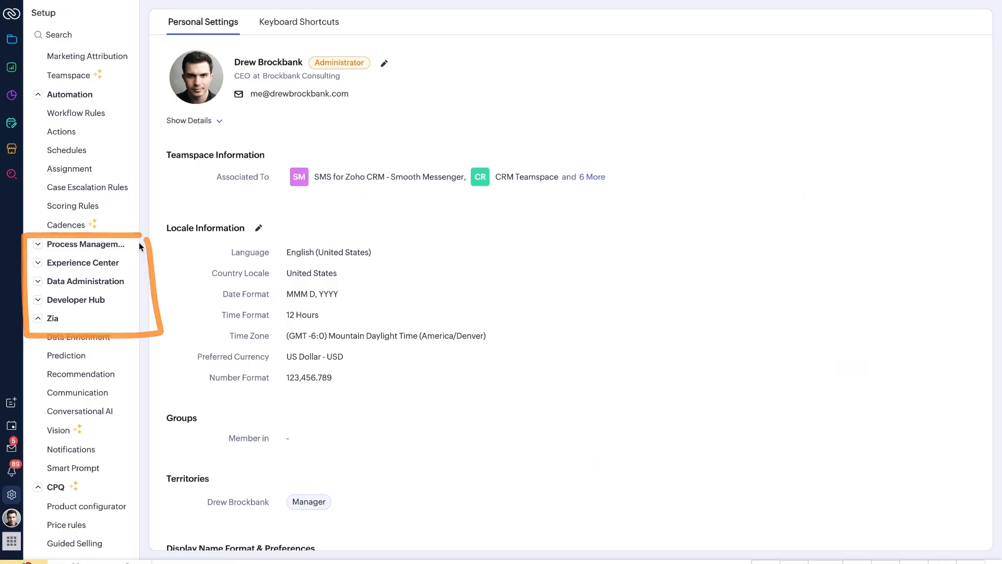
pyautogui.scroll(10, 81, 287)
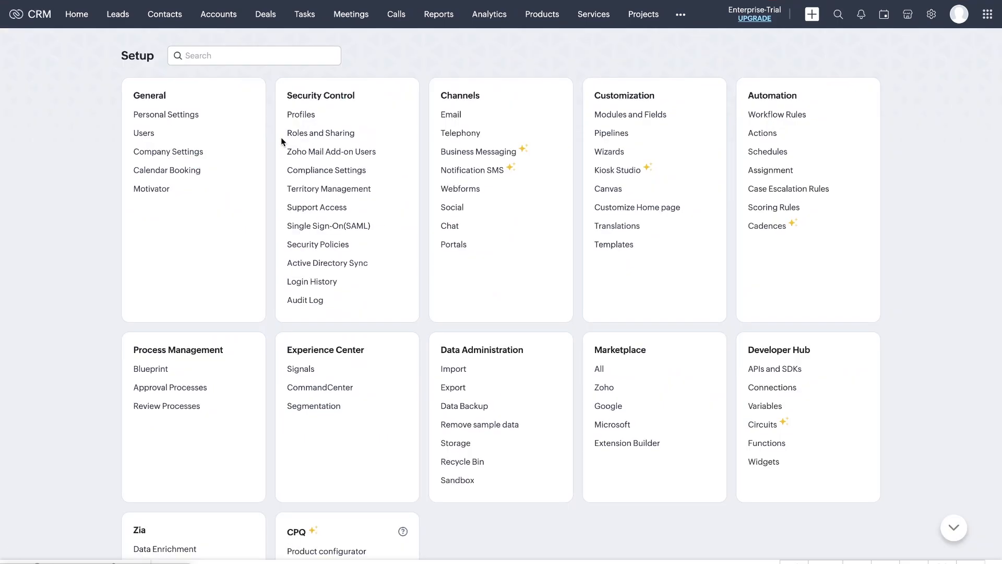
# Open Personal Settings in the classic CRM's Setup and expand the Security Control group for comparison
pyautogui.click(185, 120)
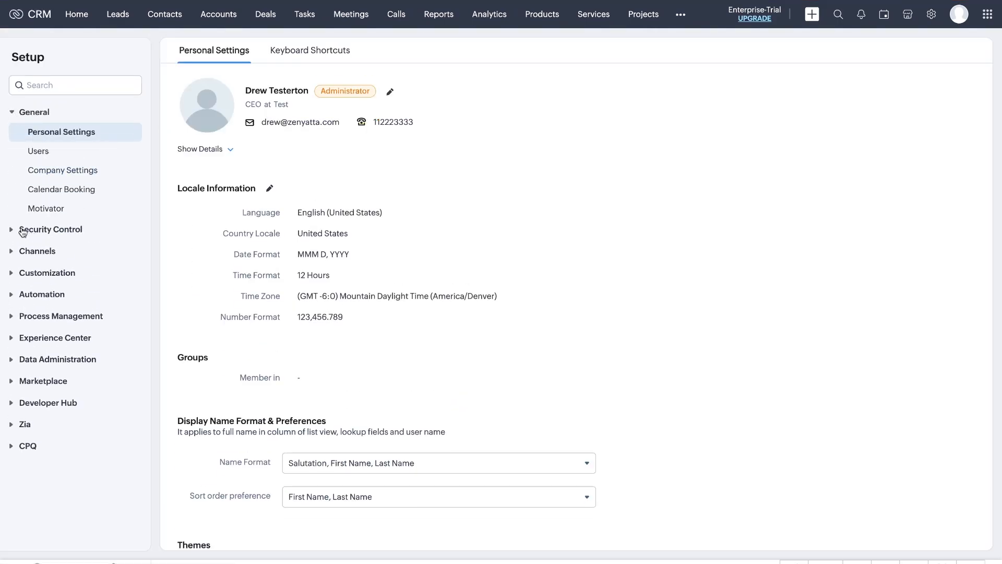
pyautogui.click(22, 232)
pyautogui.scroll(-3, 23, 287)
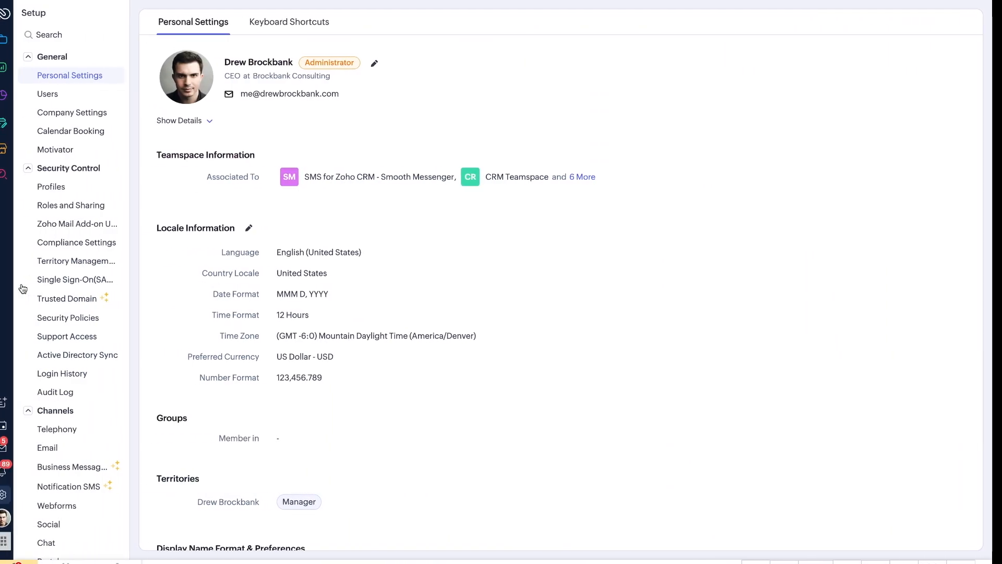
# In the new interface's Setup sidebar, collapse and re-expand Security Control and expand the Data Administration group
pyautogui.click(29, 170)
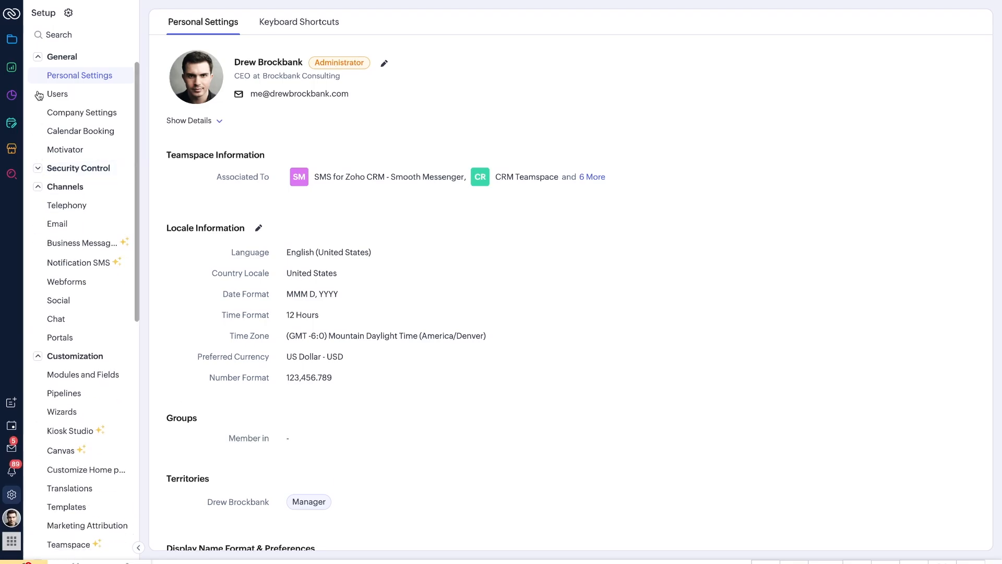
pyautogui.click(41, 167)
pyautogui.scroll(-10, 60, 274)
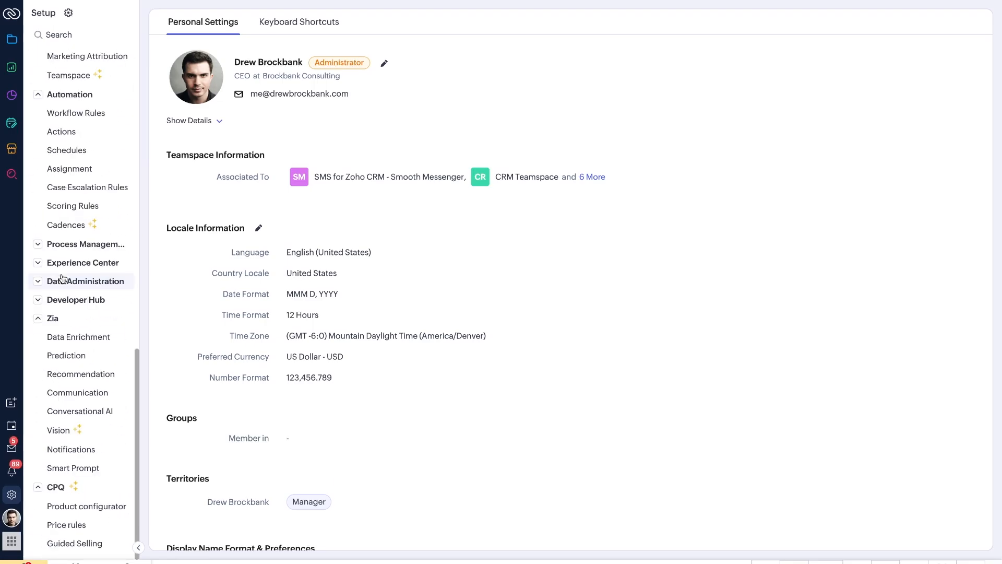
pyautogui.click(38, 281)
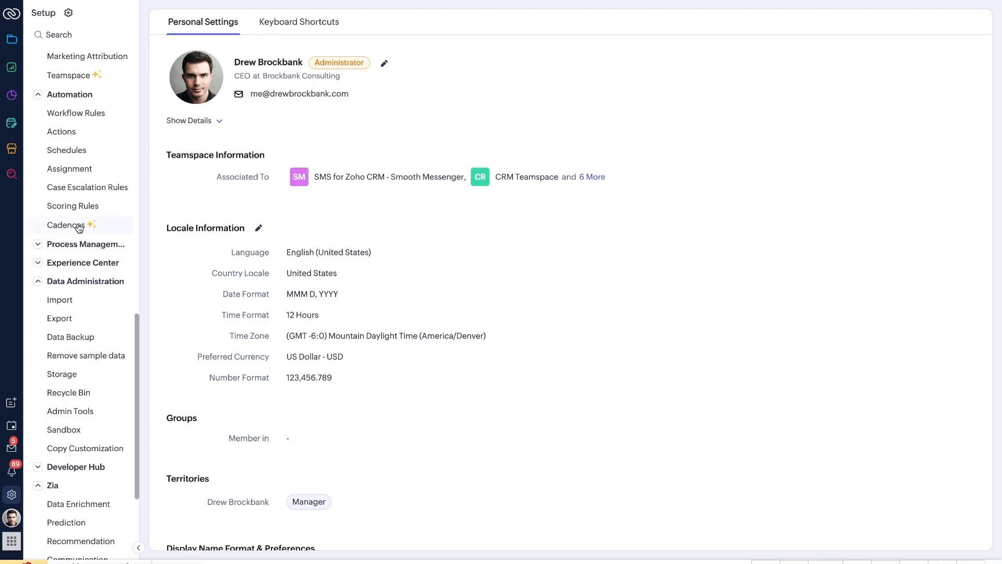
# Open the Keyboard Shortcuts page of Personal Settings and review the shortcuts for general actions, records, record details and switching tabs
pyautogui.scroll(10, 78, 235)
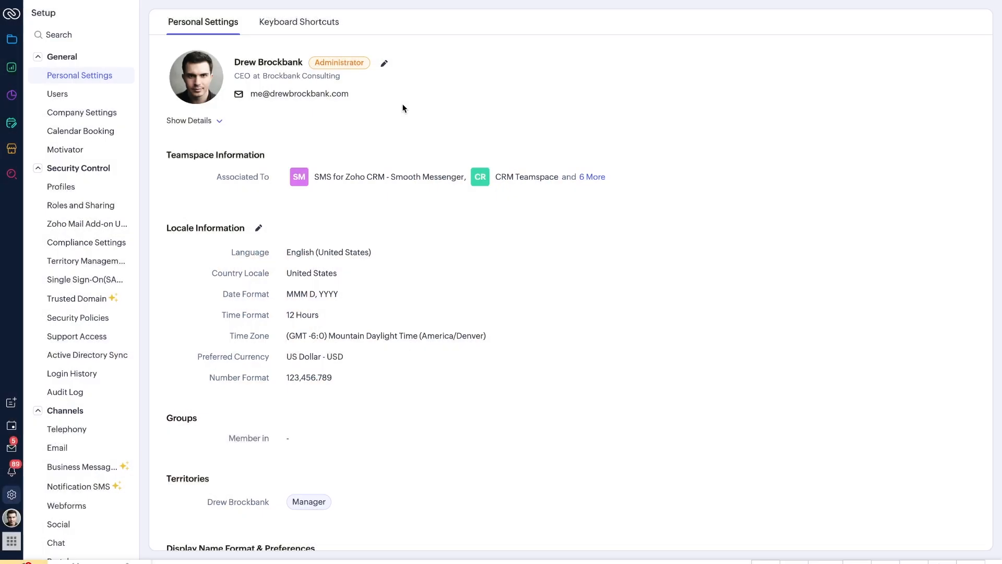
pyautogui.click(301, 36)
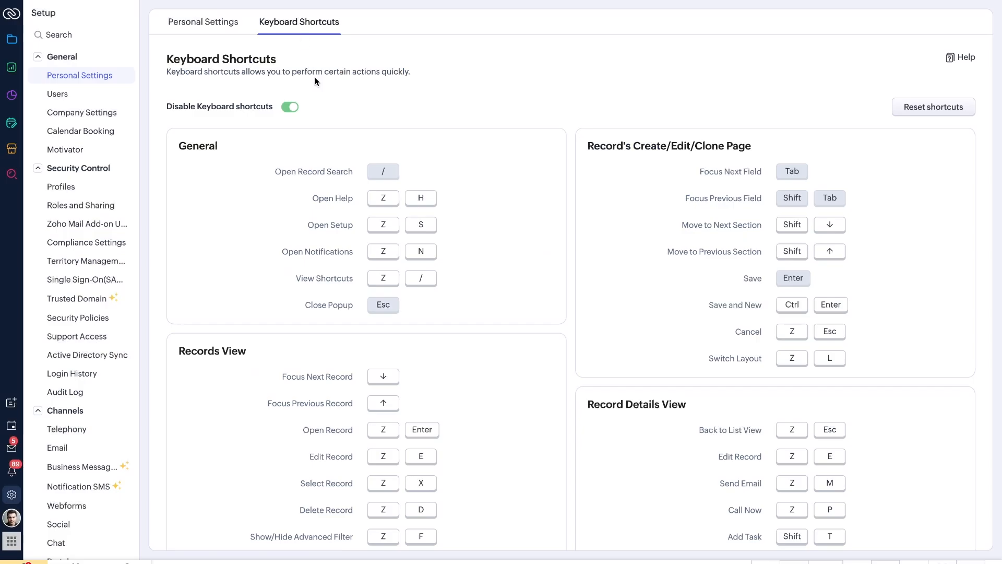
pyautogui.scroll(-2, 346, 166)
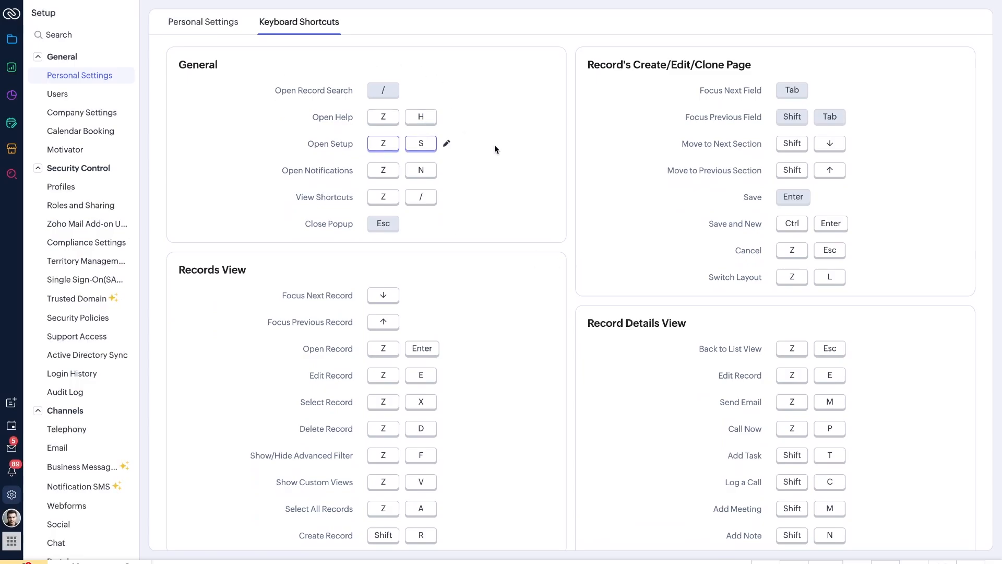
pyautogui.scroll(-1, 574, 214)
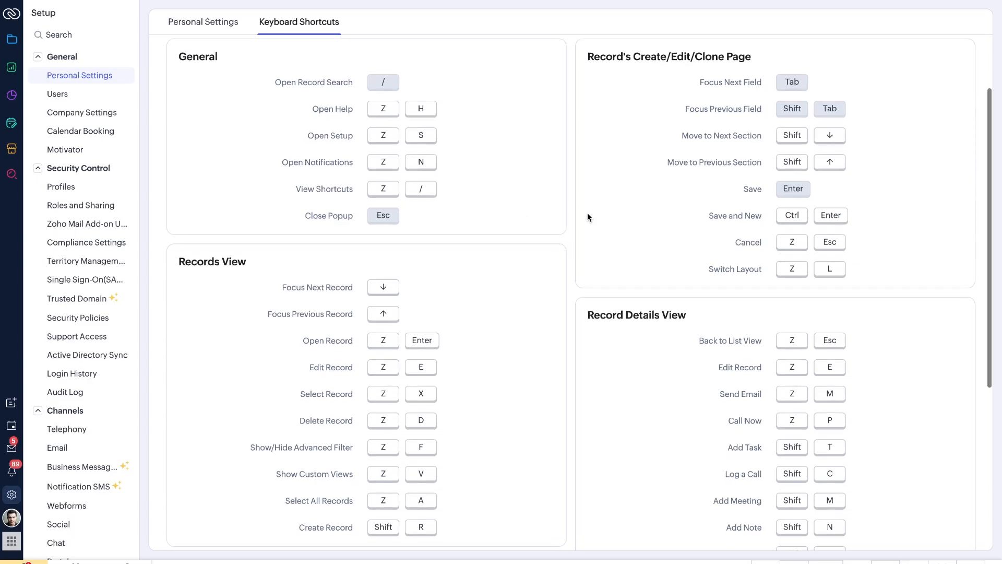
pyautogui.scroll(-5, 608, 327)
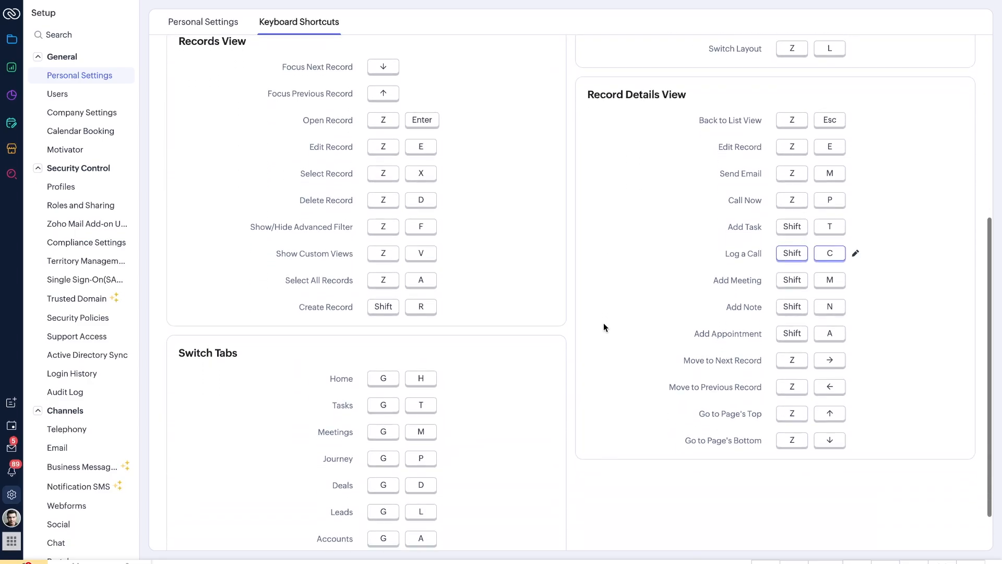
pyautogui.scroll(1, 514, 318)
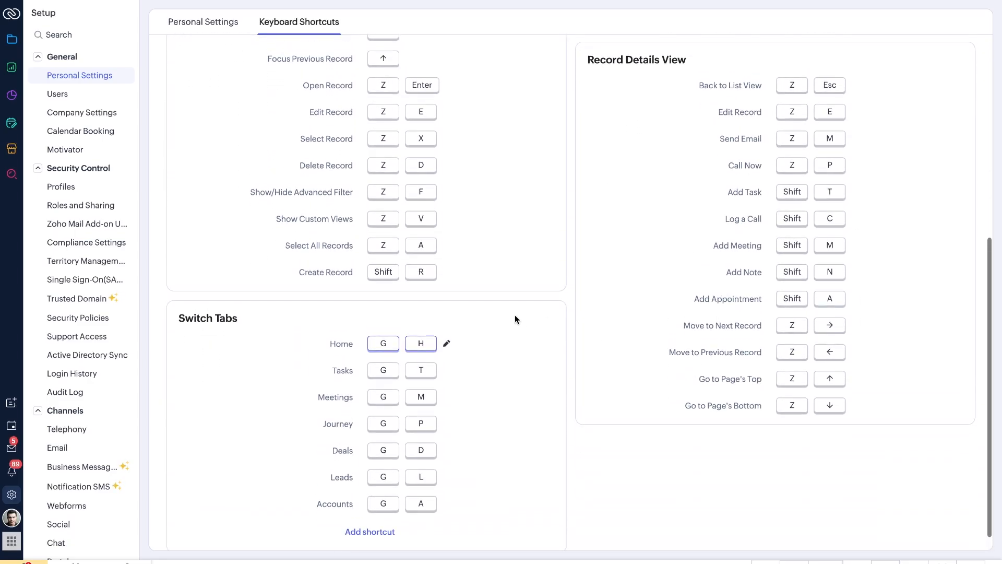